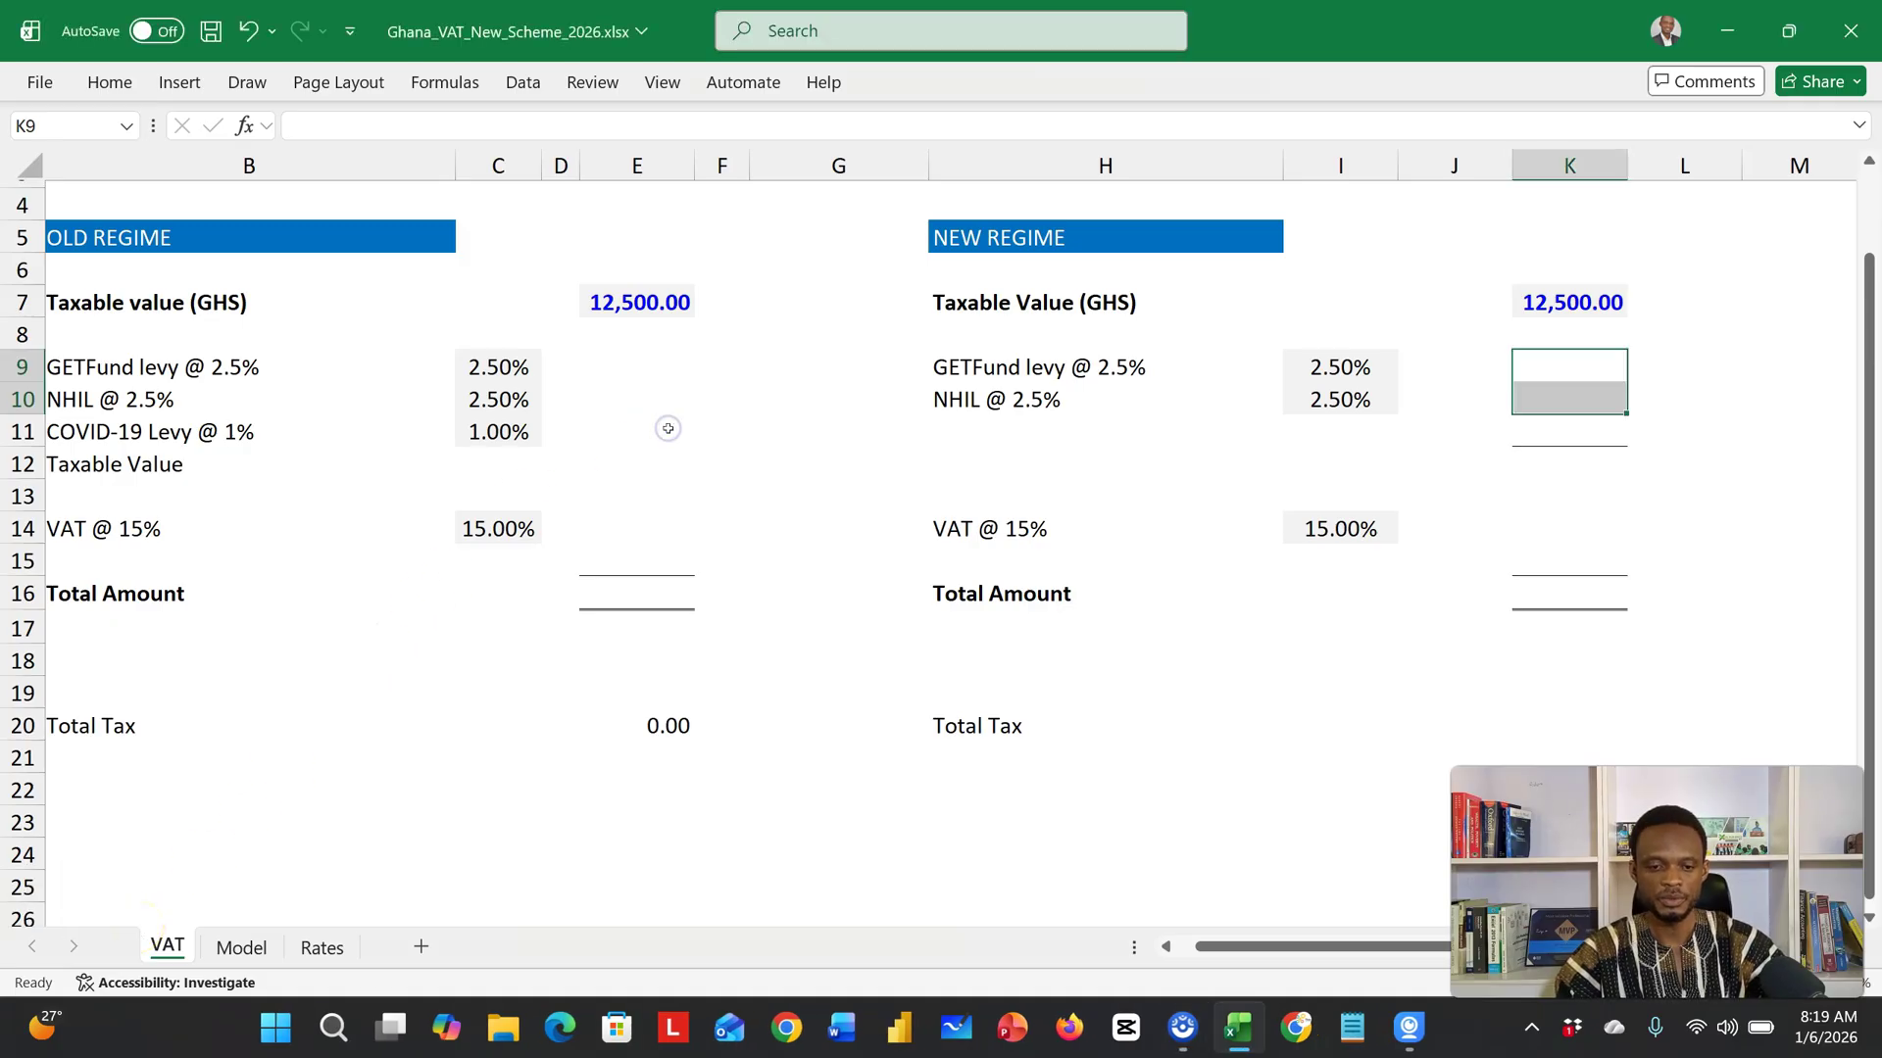
# Step: Enter =C9*$E$7 in E9 so the old-regime GETFund levy reads 312.50
pyautogui.click(667, 429)
pyautogui.hscroll(-1, 667, 428)
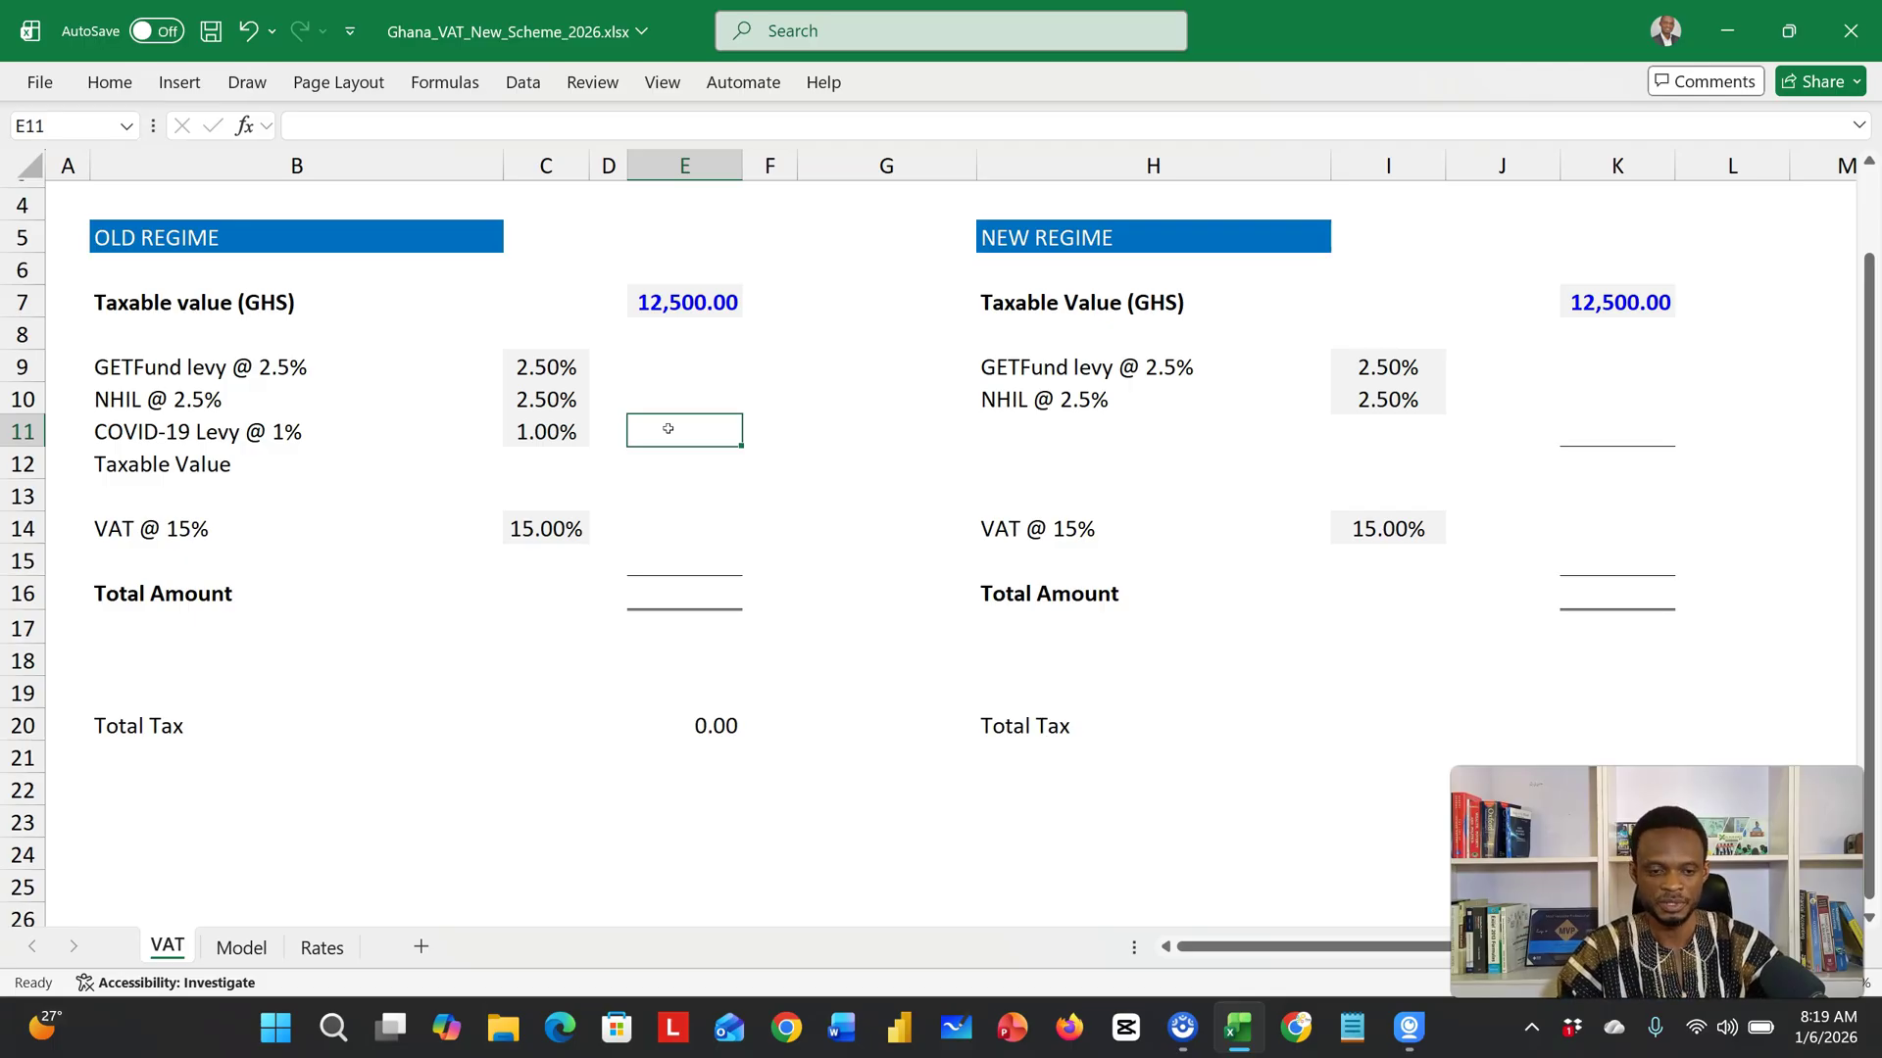
pyautogui.click(681, 302)
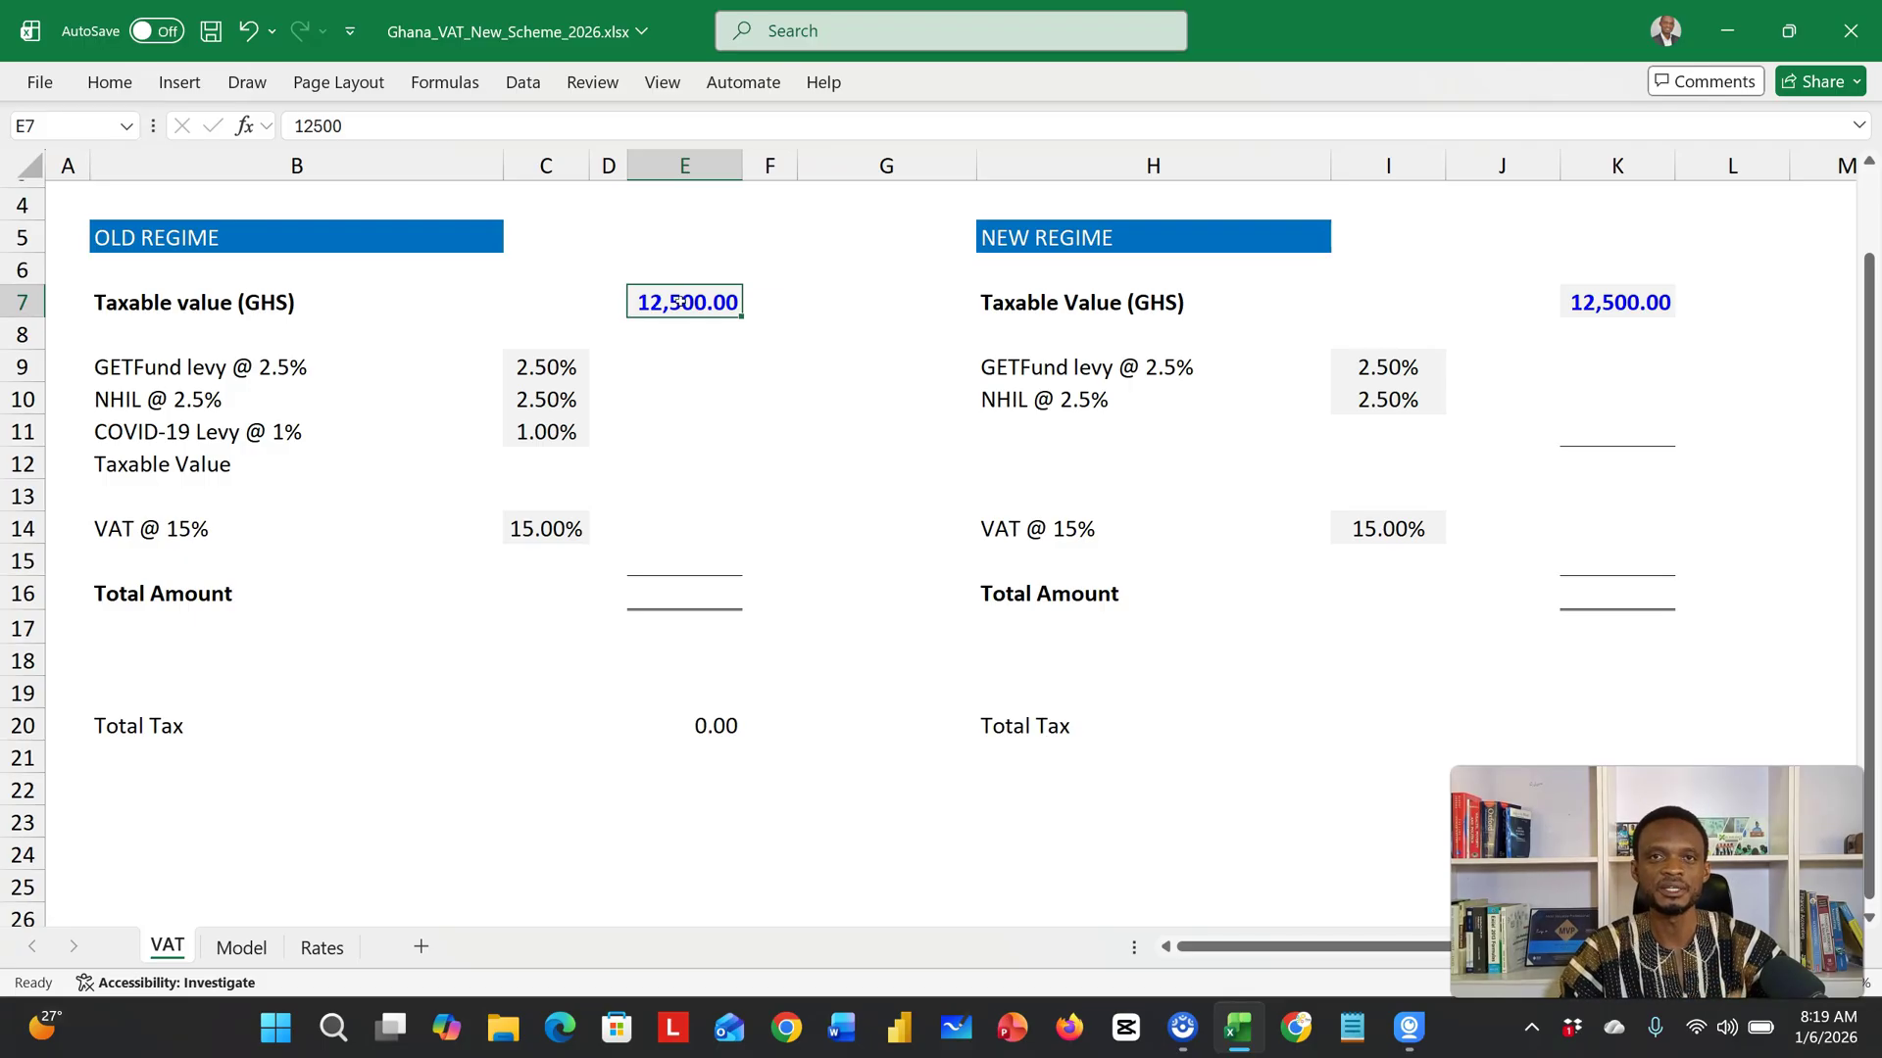
pyautogui.click(652, 355)
pyautogui.write('=')
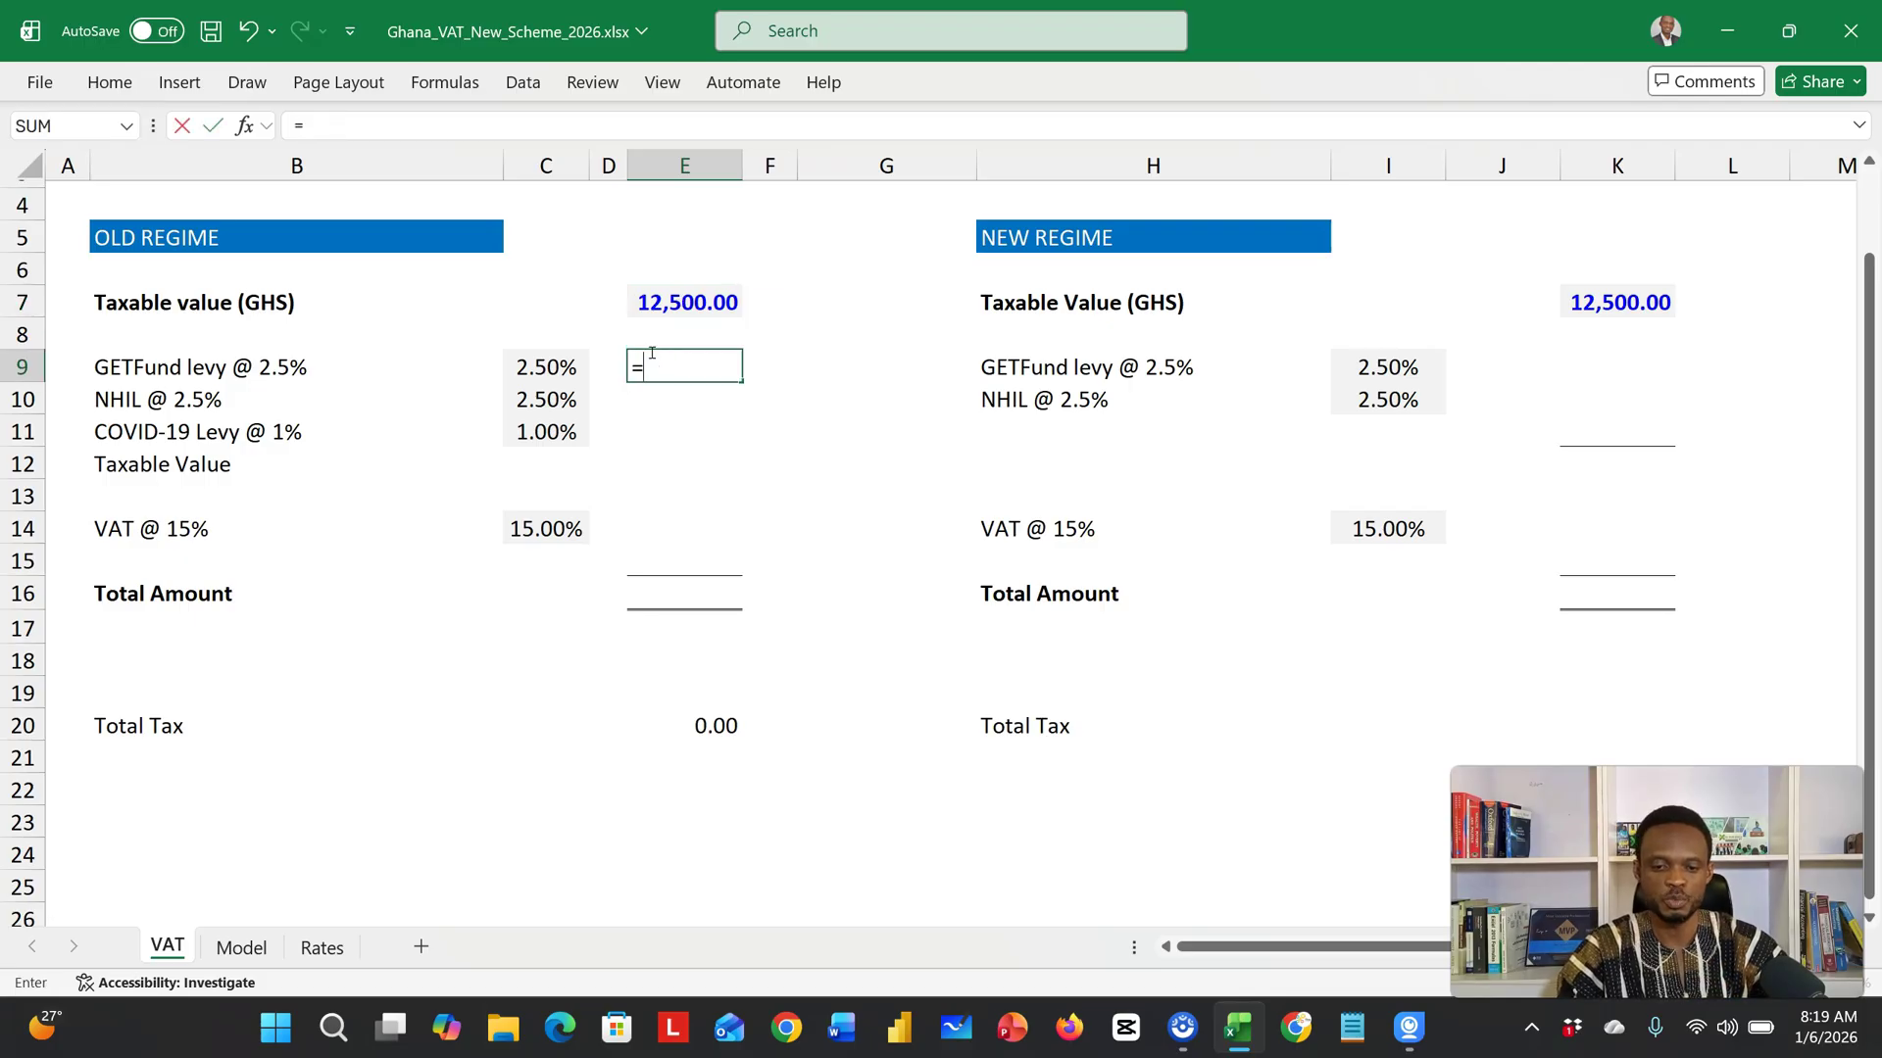
pyautogui.click(515, 375)
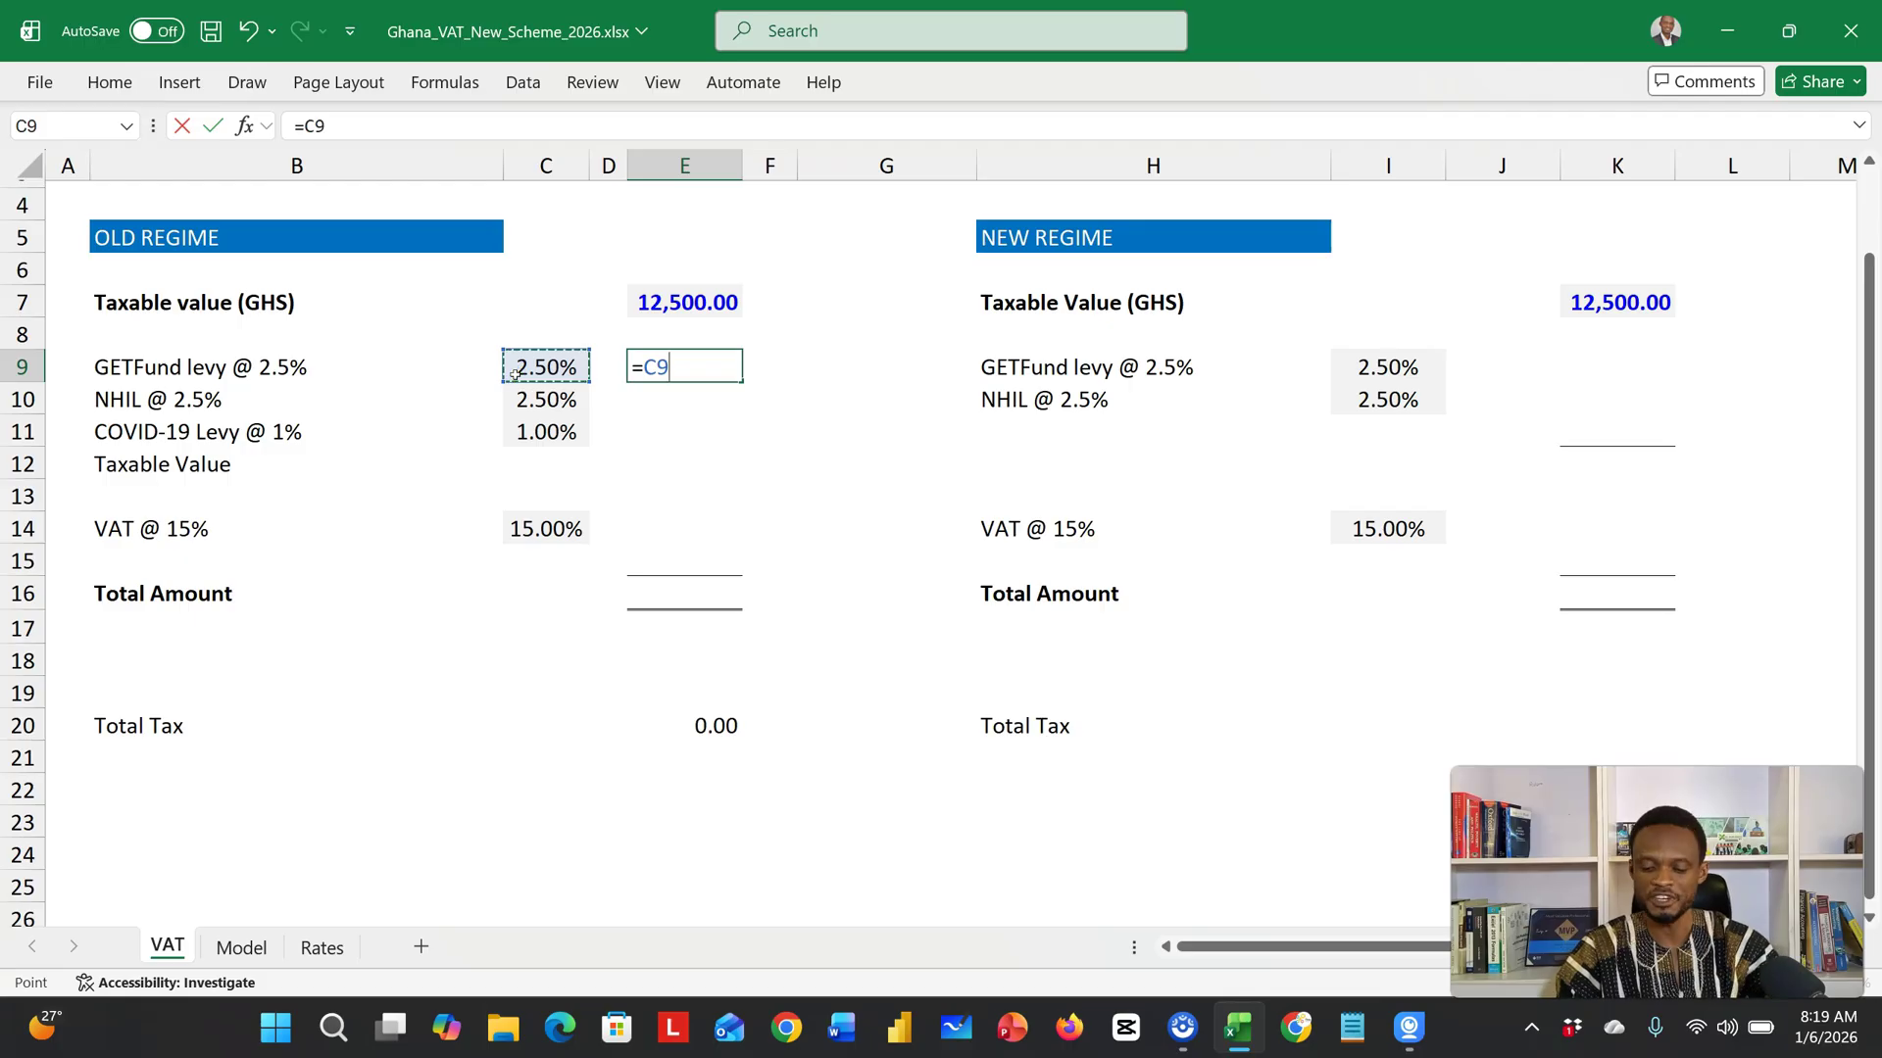
pyautogui.write('*')
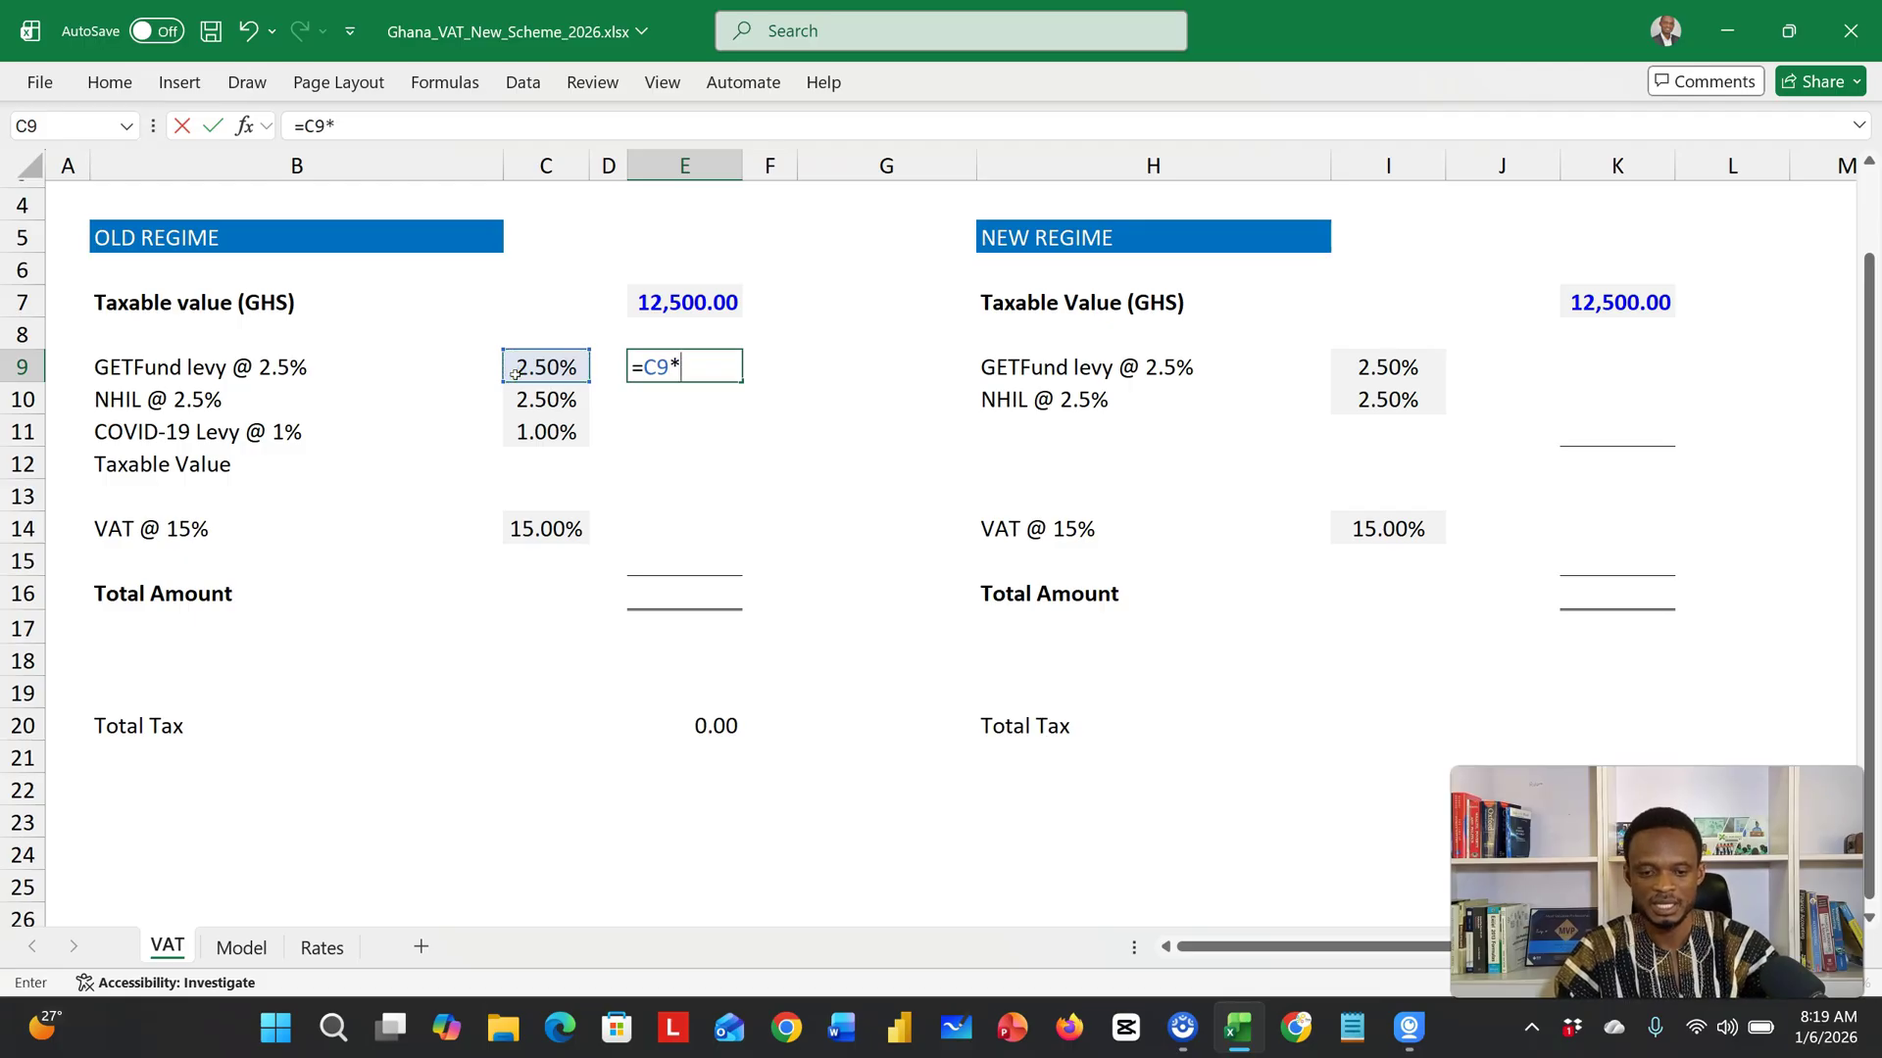
pyautogui.click(681, 297)
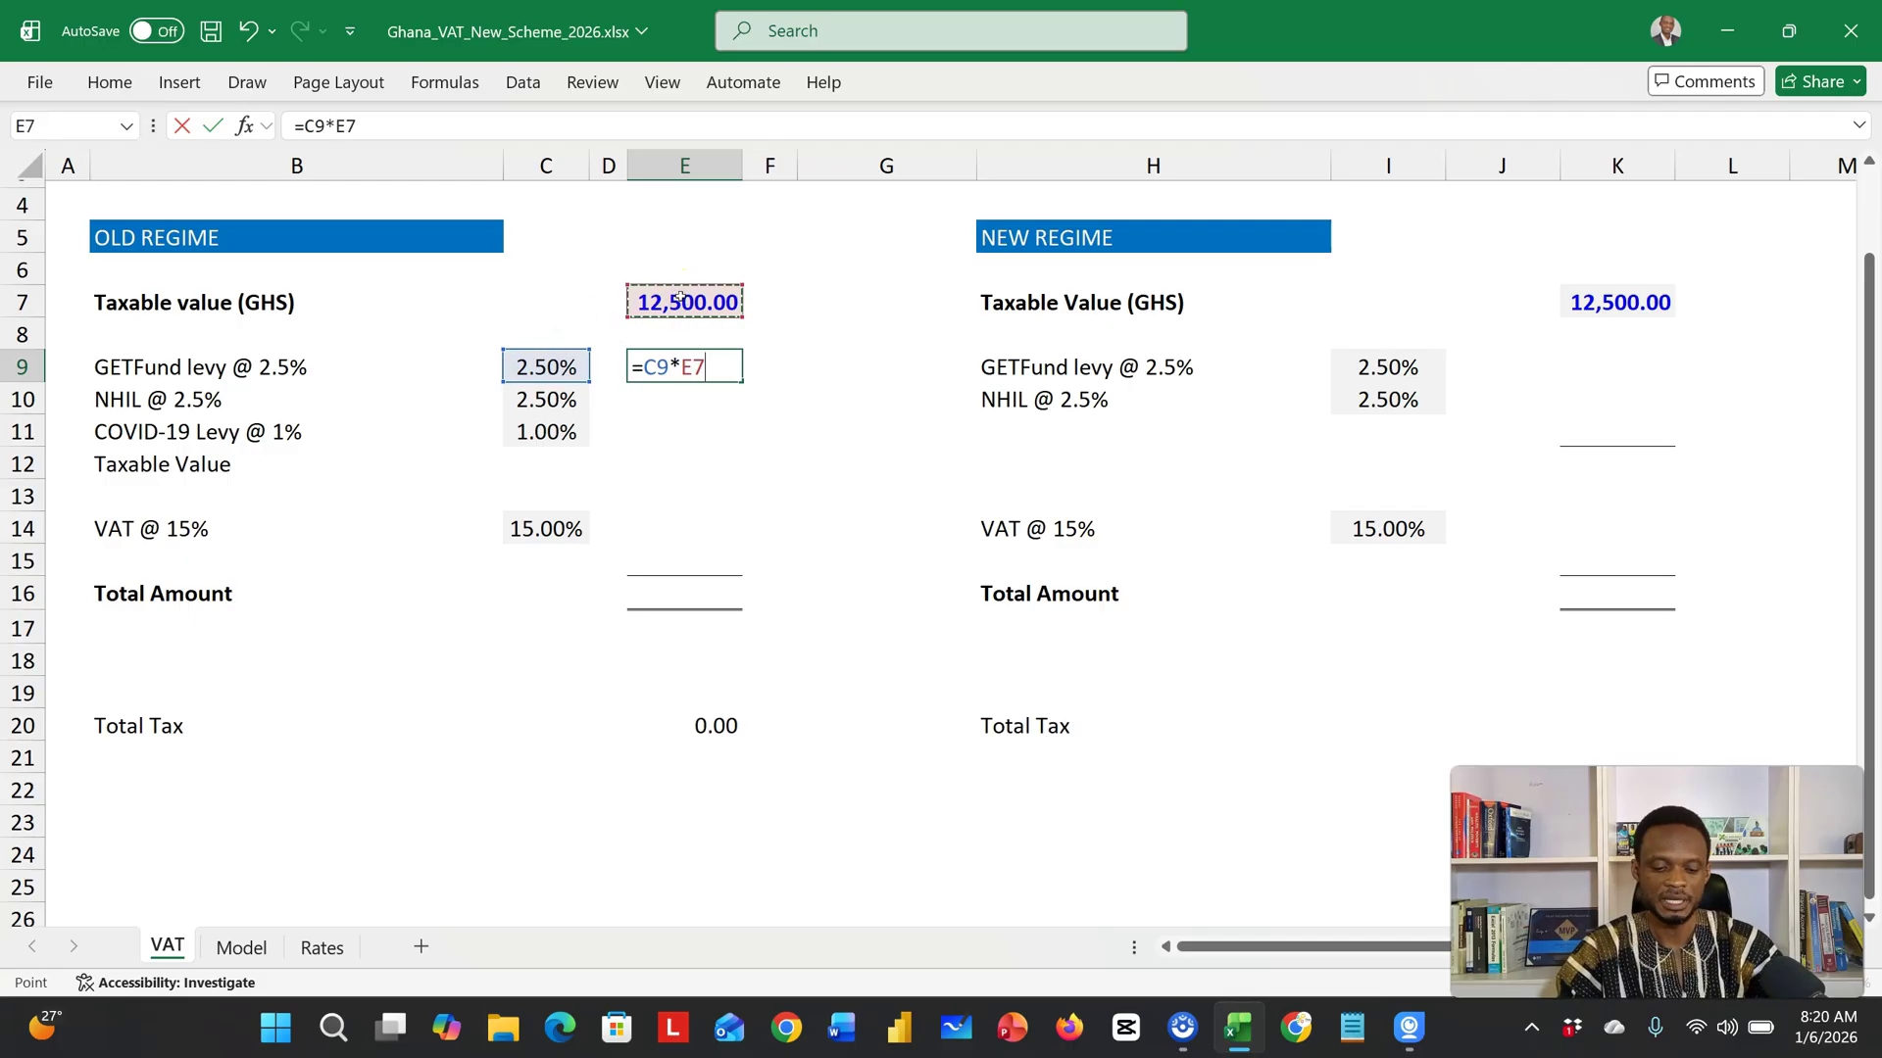
pyautogui.press('F4')
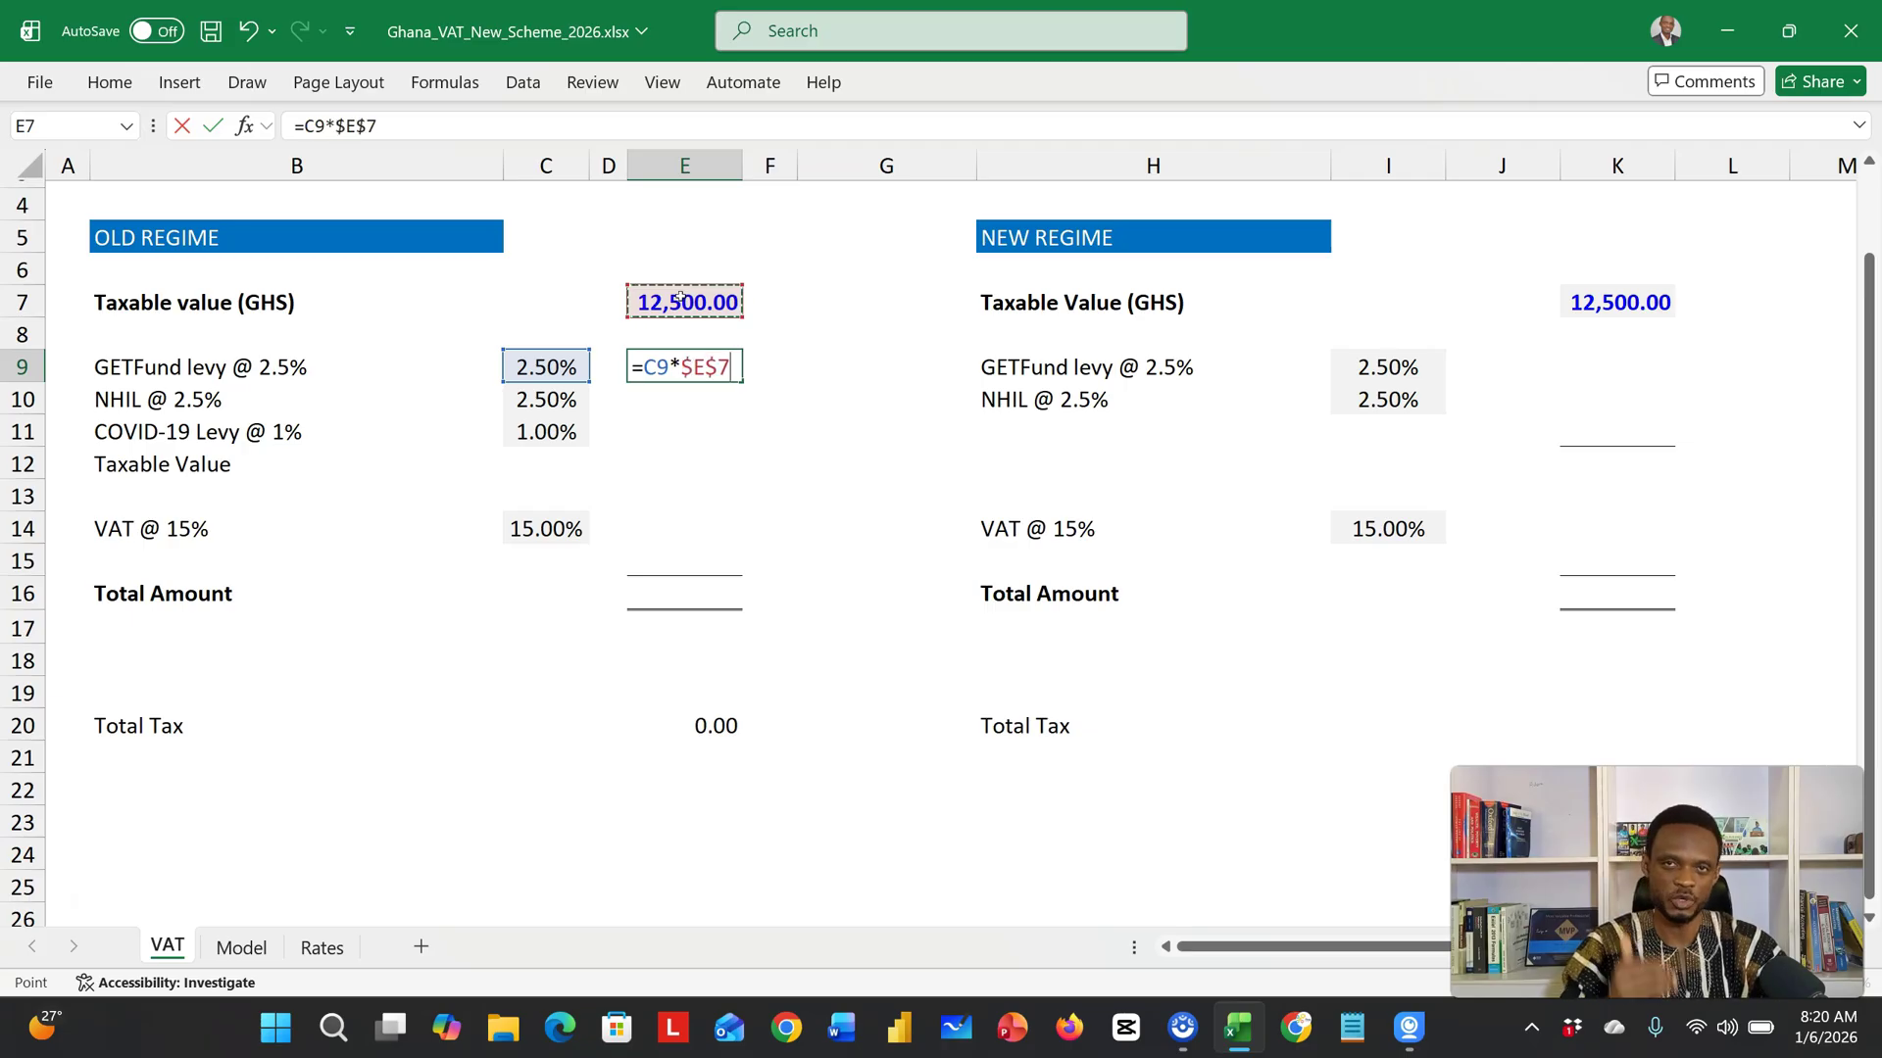
pyautogui.press('Return')
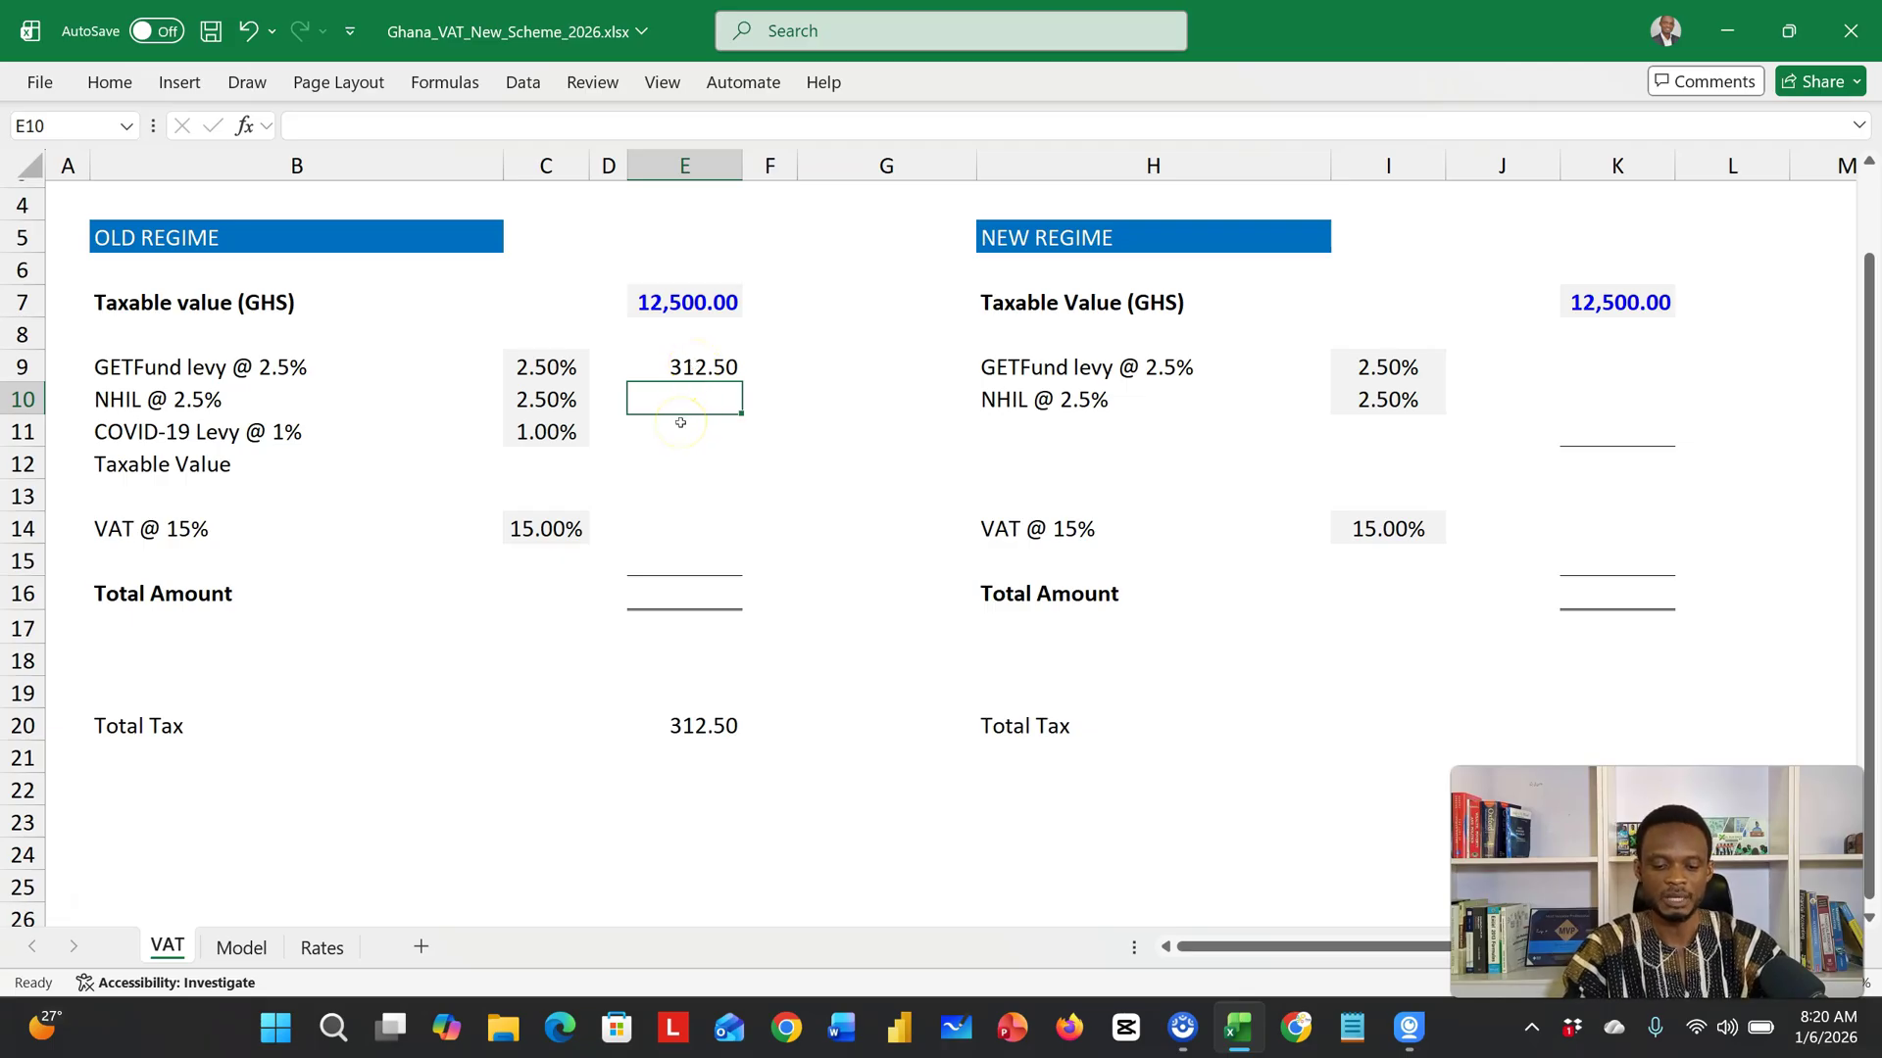
# Step: Fill the levy formula into E10 and E11, giving NHIL 312.50 and COVID-19 levy 125.00
pyautogui.hotkey('ctrl', 'd')
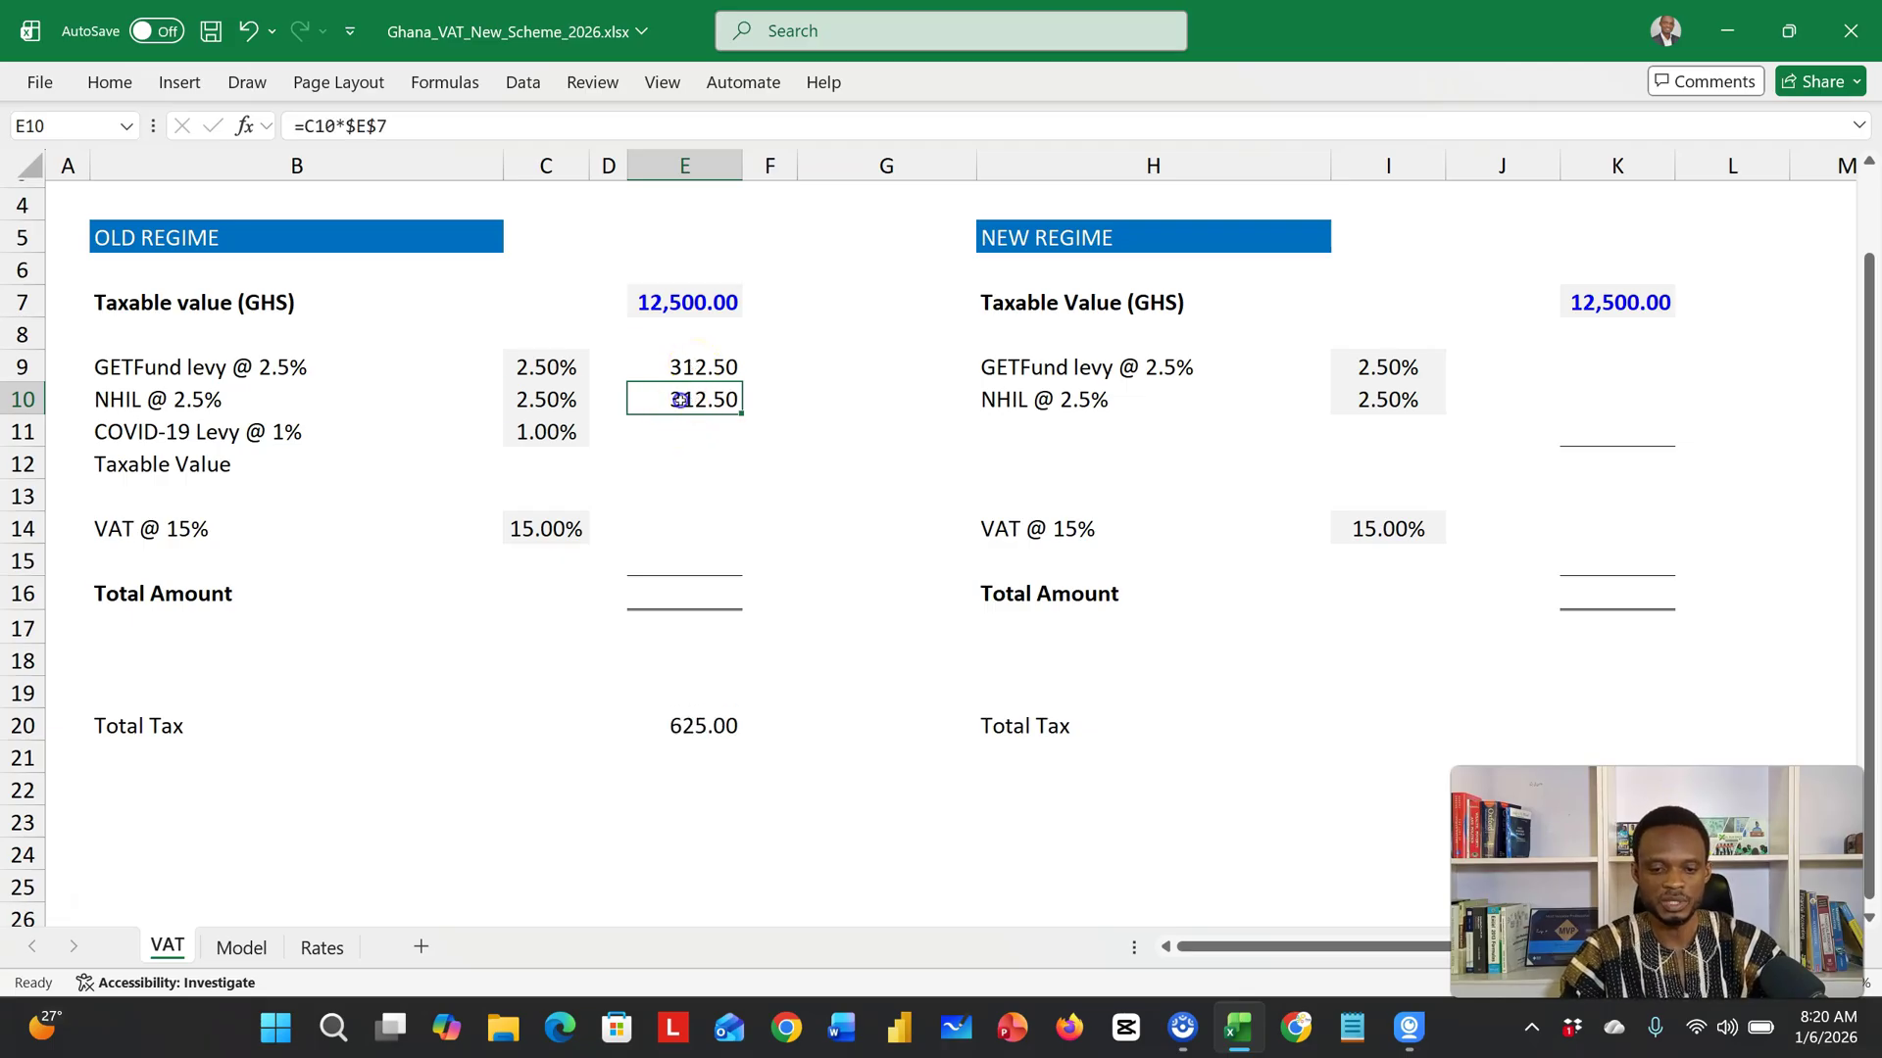
pyautogui.doubleClick(681, 400)
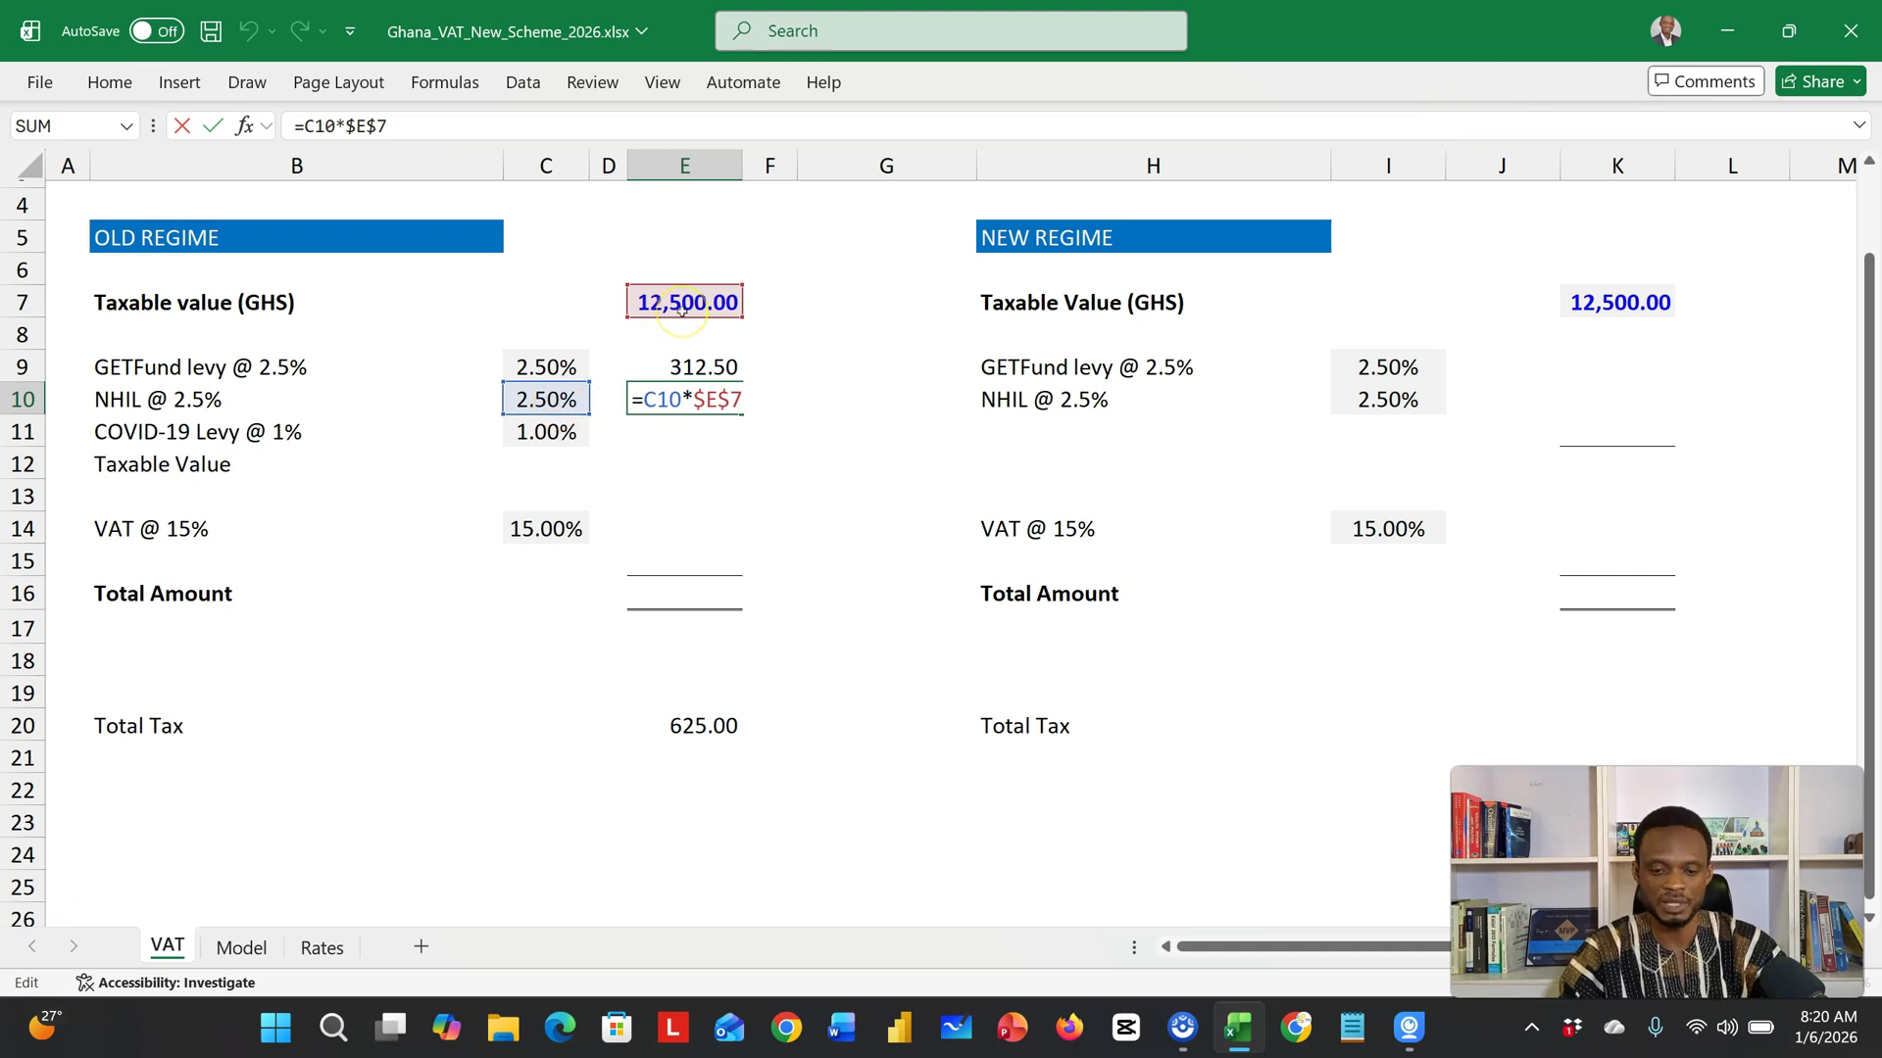
pyautogui.press('Return')
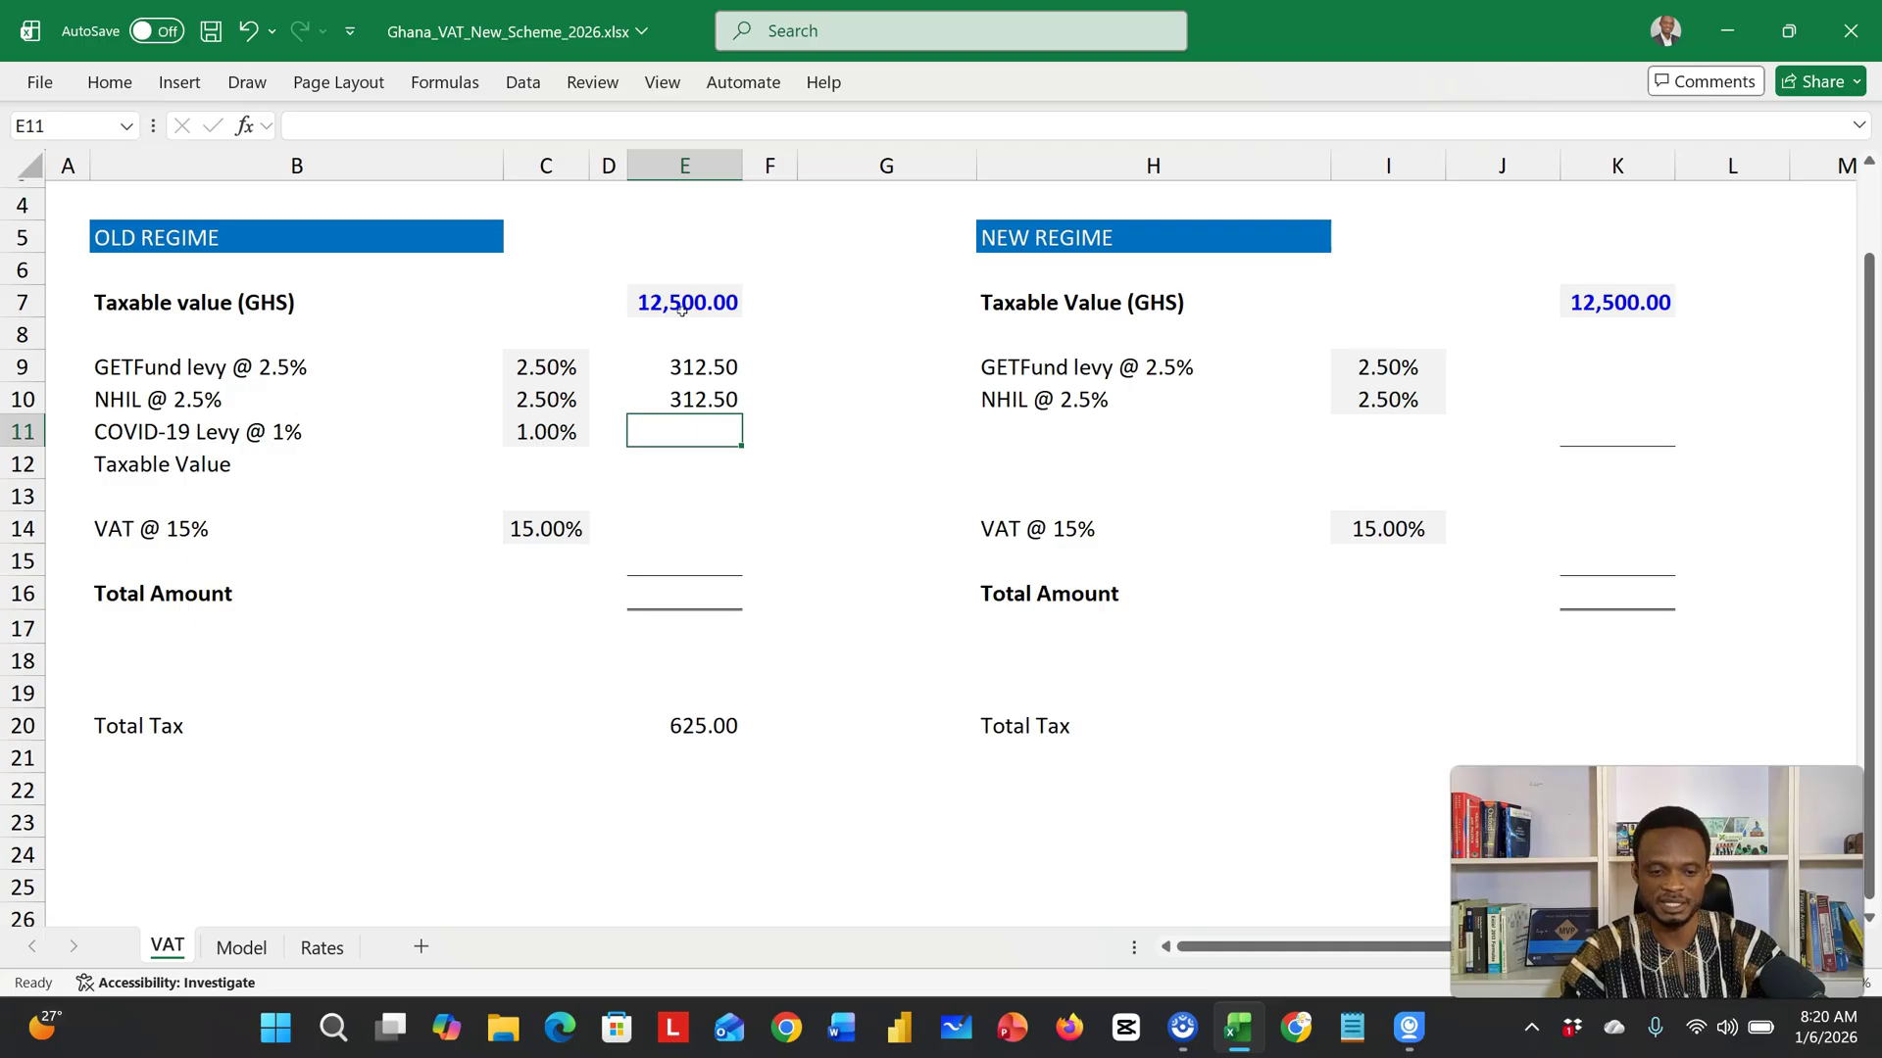
pyautogui.write('=')
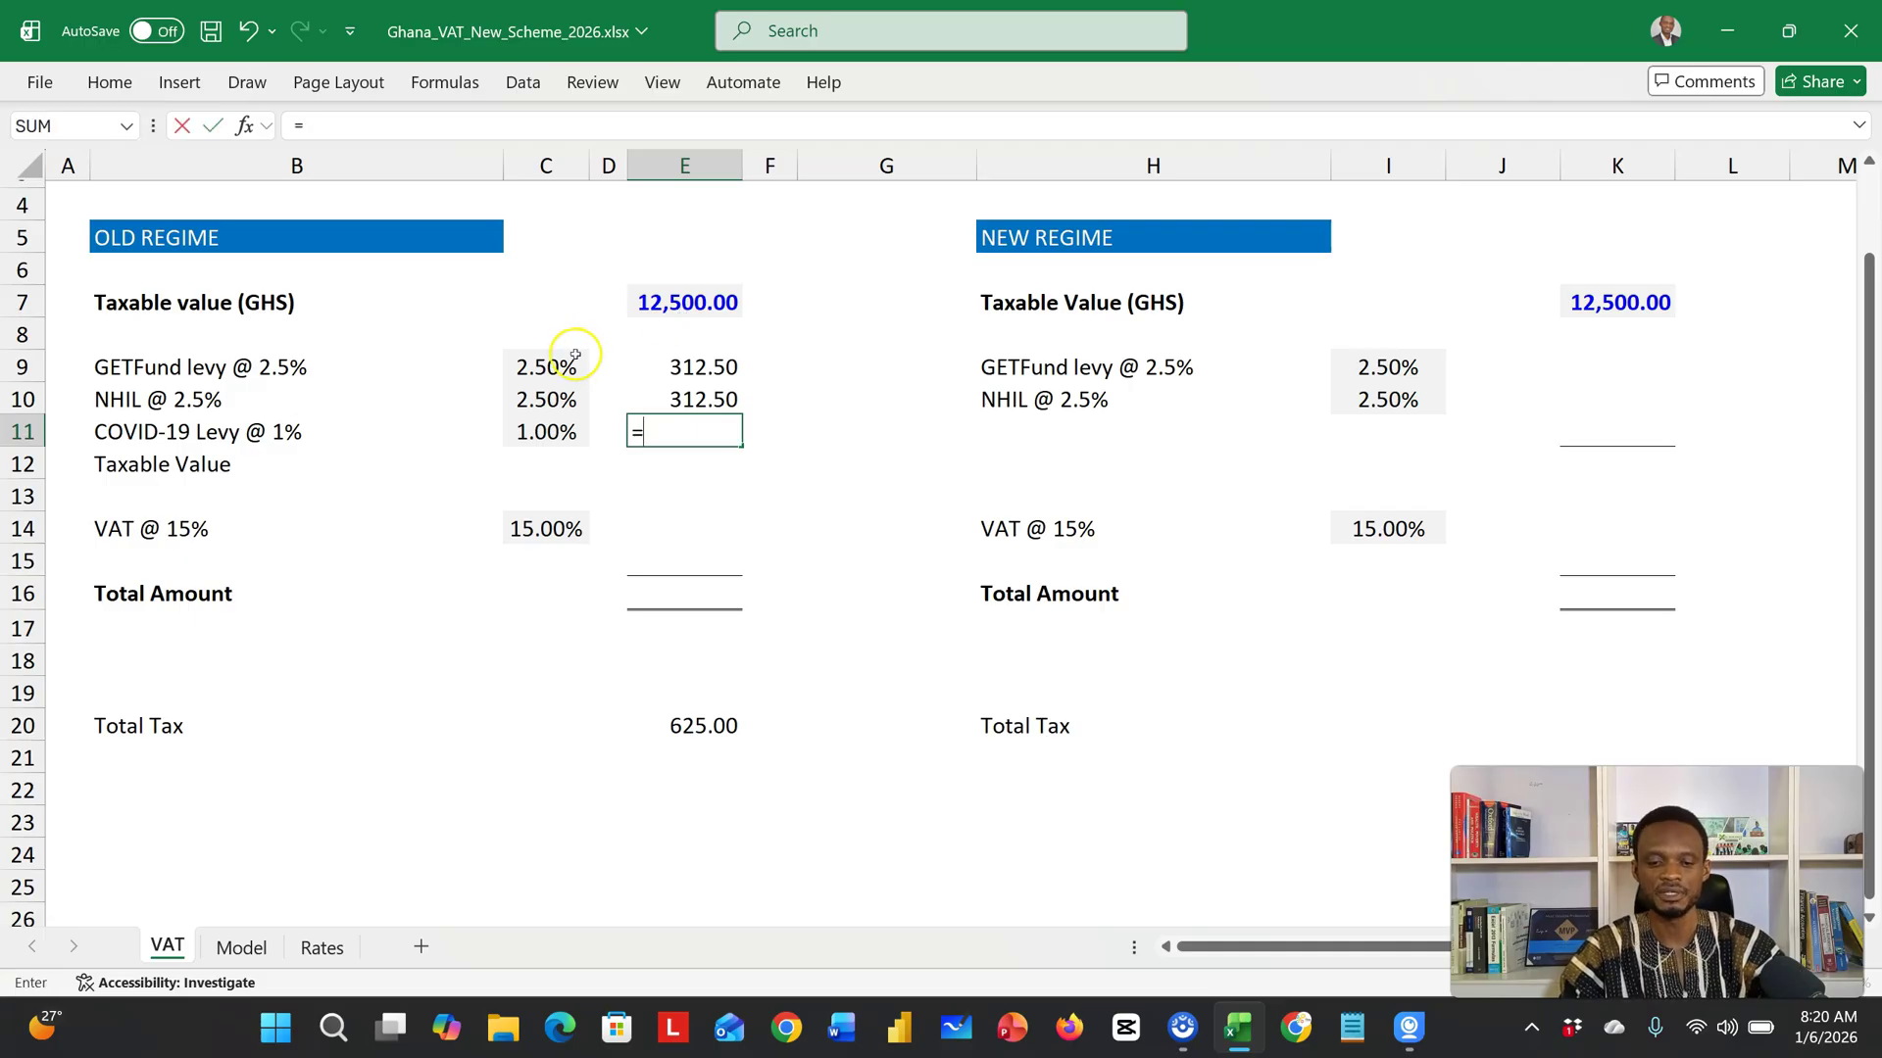
pyautogui.press('Escape')
pyautogui.hotkey('ctrl', 'd')
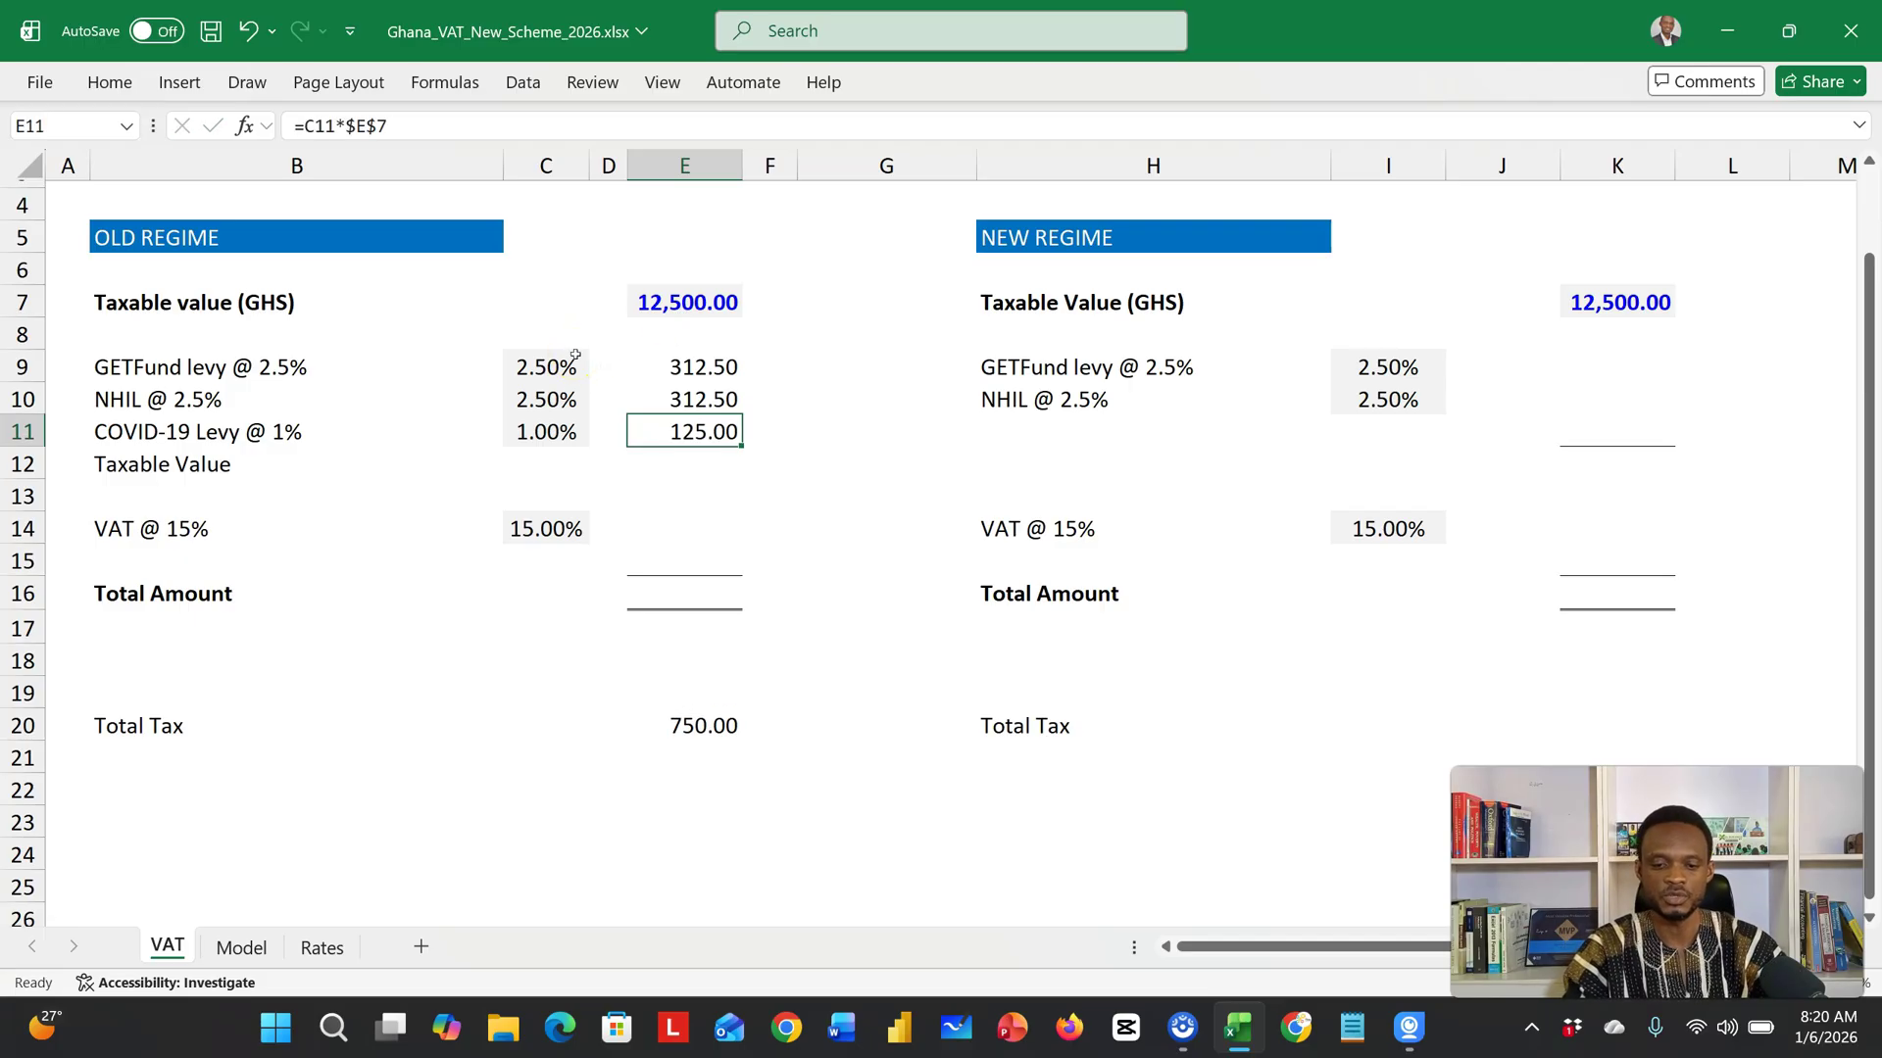
pyautogui.doubleClick(649, 433)
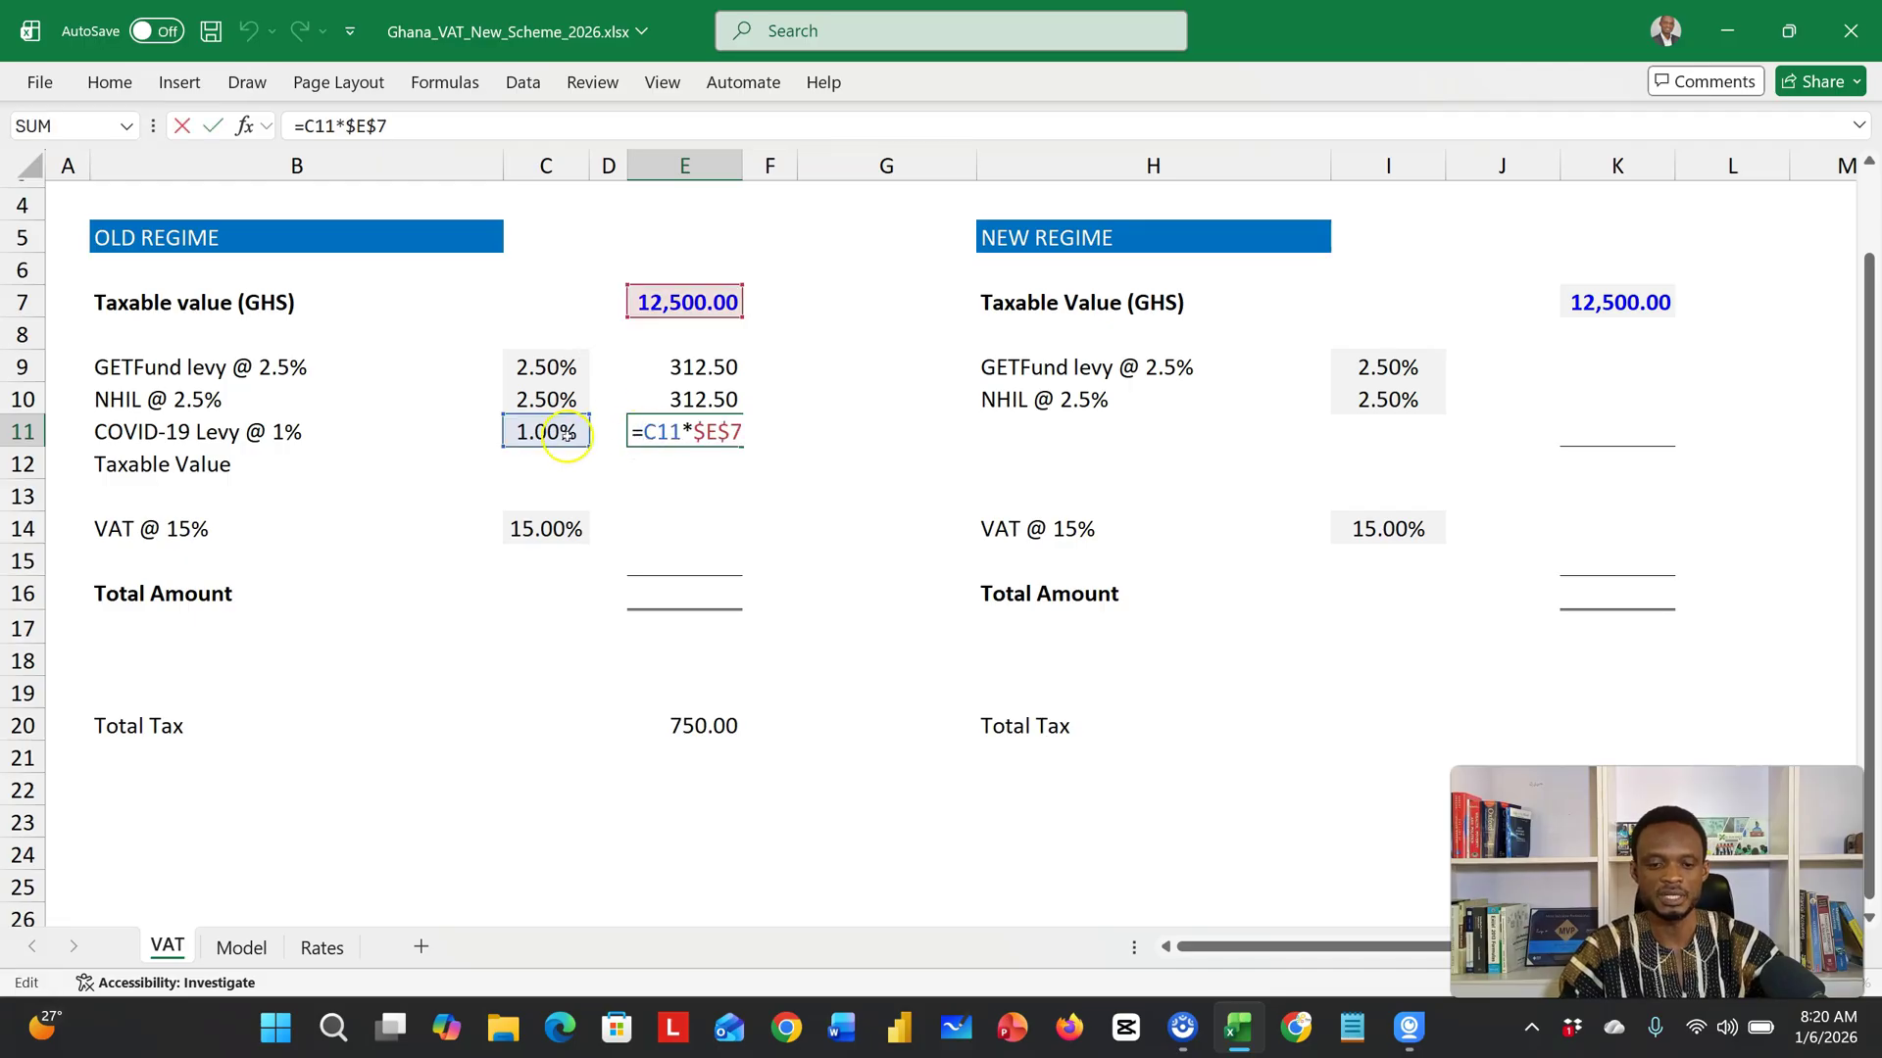
pyautogui.press('Return')
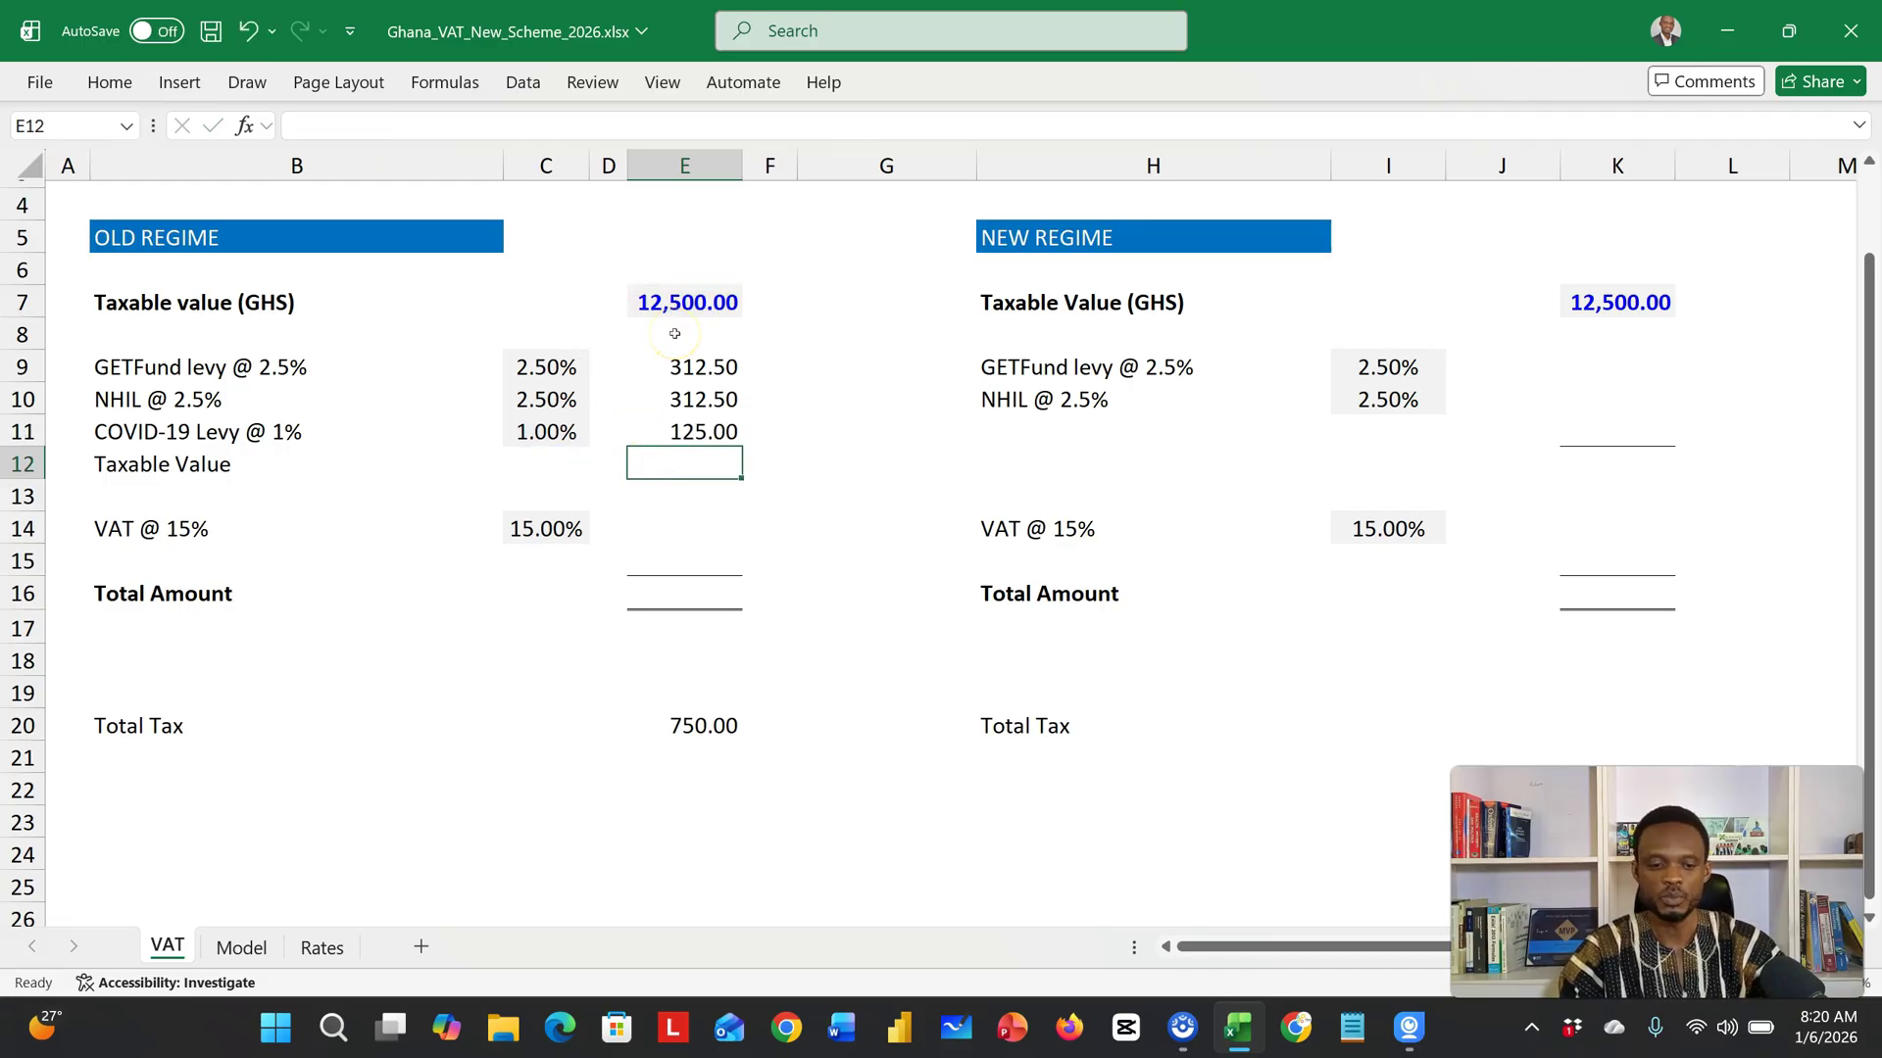
# Step: AutoSum =SUM(E9:E11,E7) in E12 for a 13,250.00 levy-inclusive taxable value
pyautogui.click(674, 465)
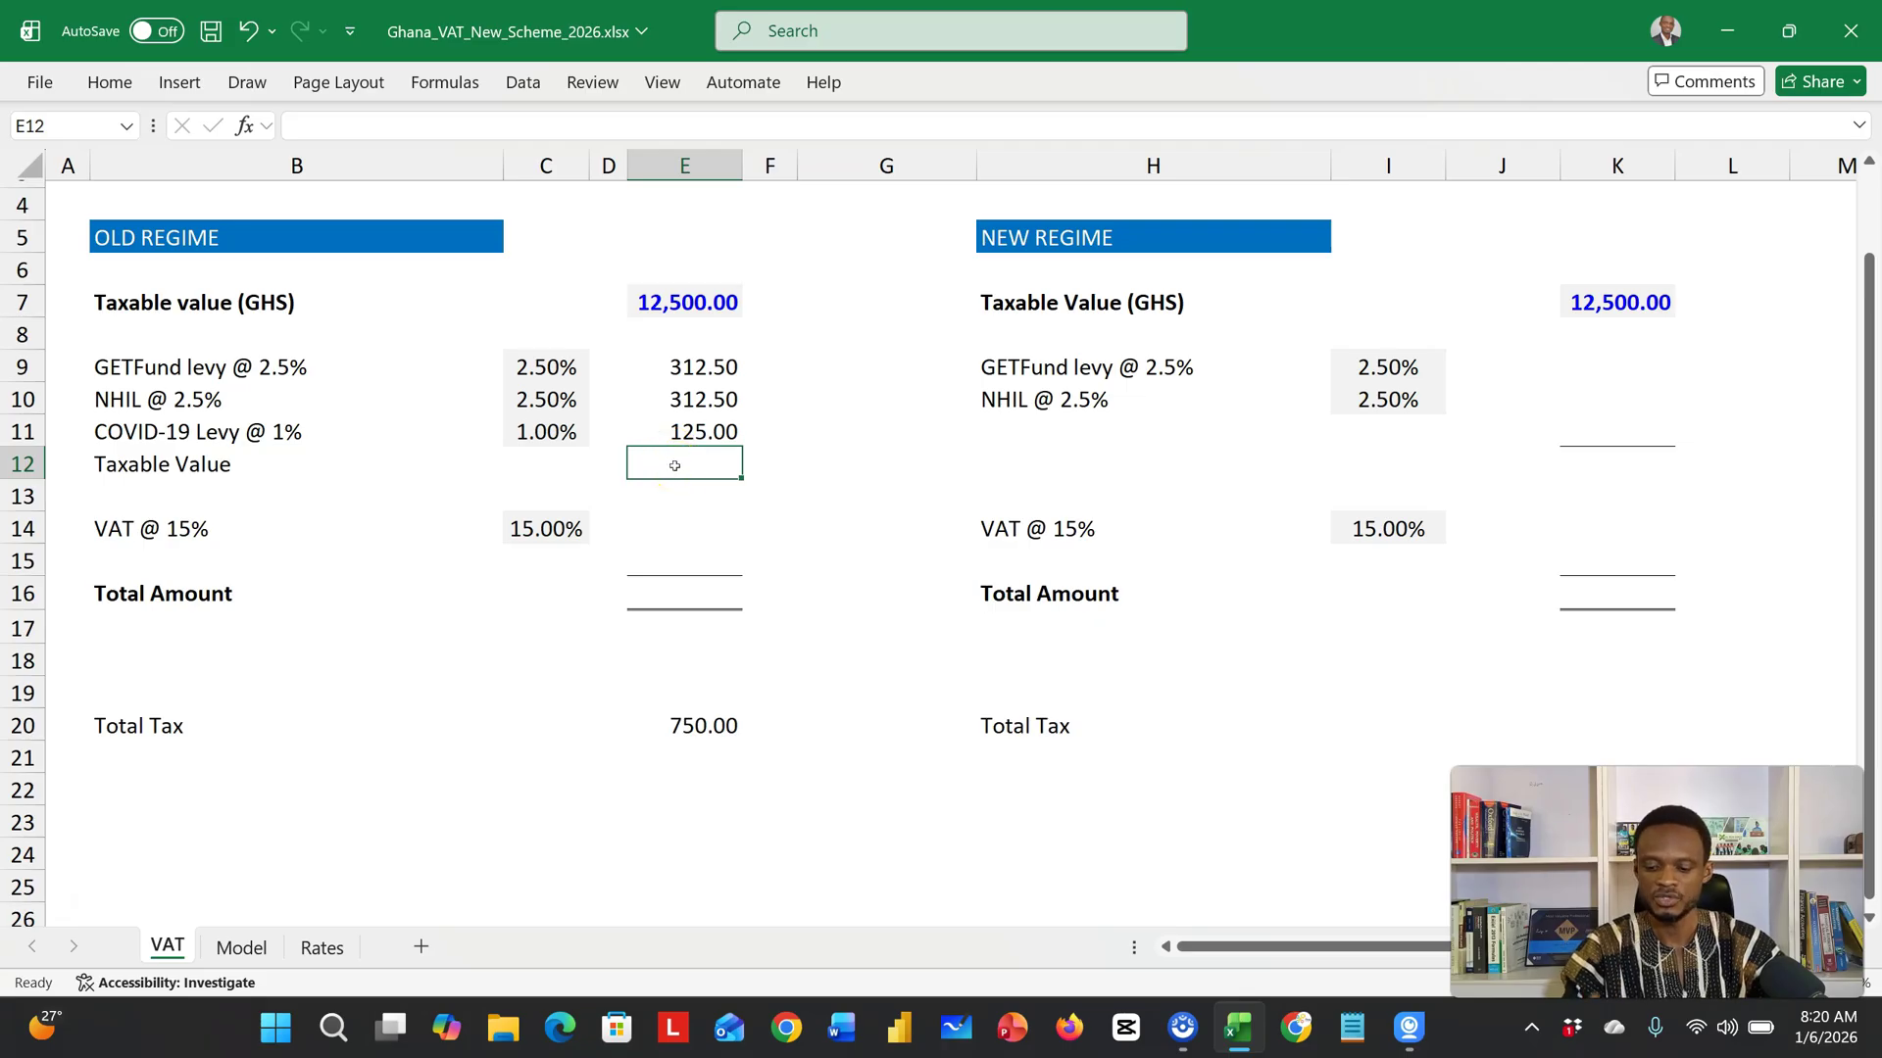
pyautogui.hotkey('alt', '=')
pyautogui.moveTo(677, 367); pyautogui.dragTo(660, 432)
pyautogui.keyDown('ctrl'); pyautogui.click(698, 296); pyautogui.keyUp('ctrl')
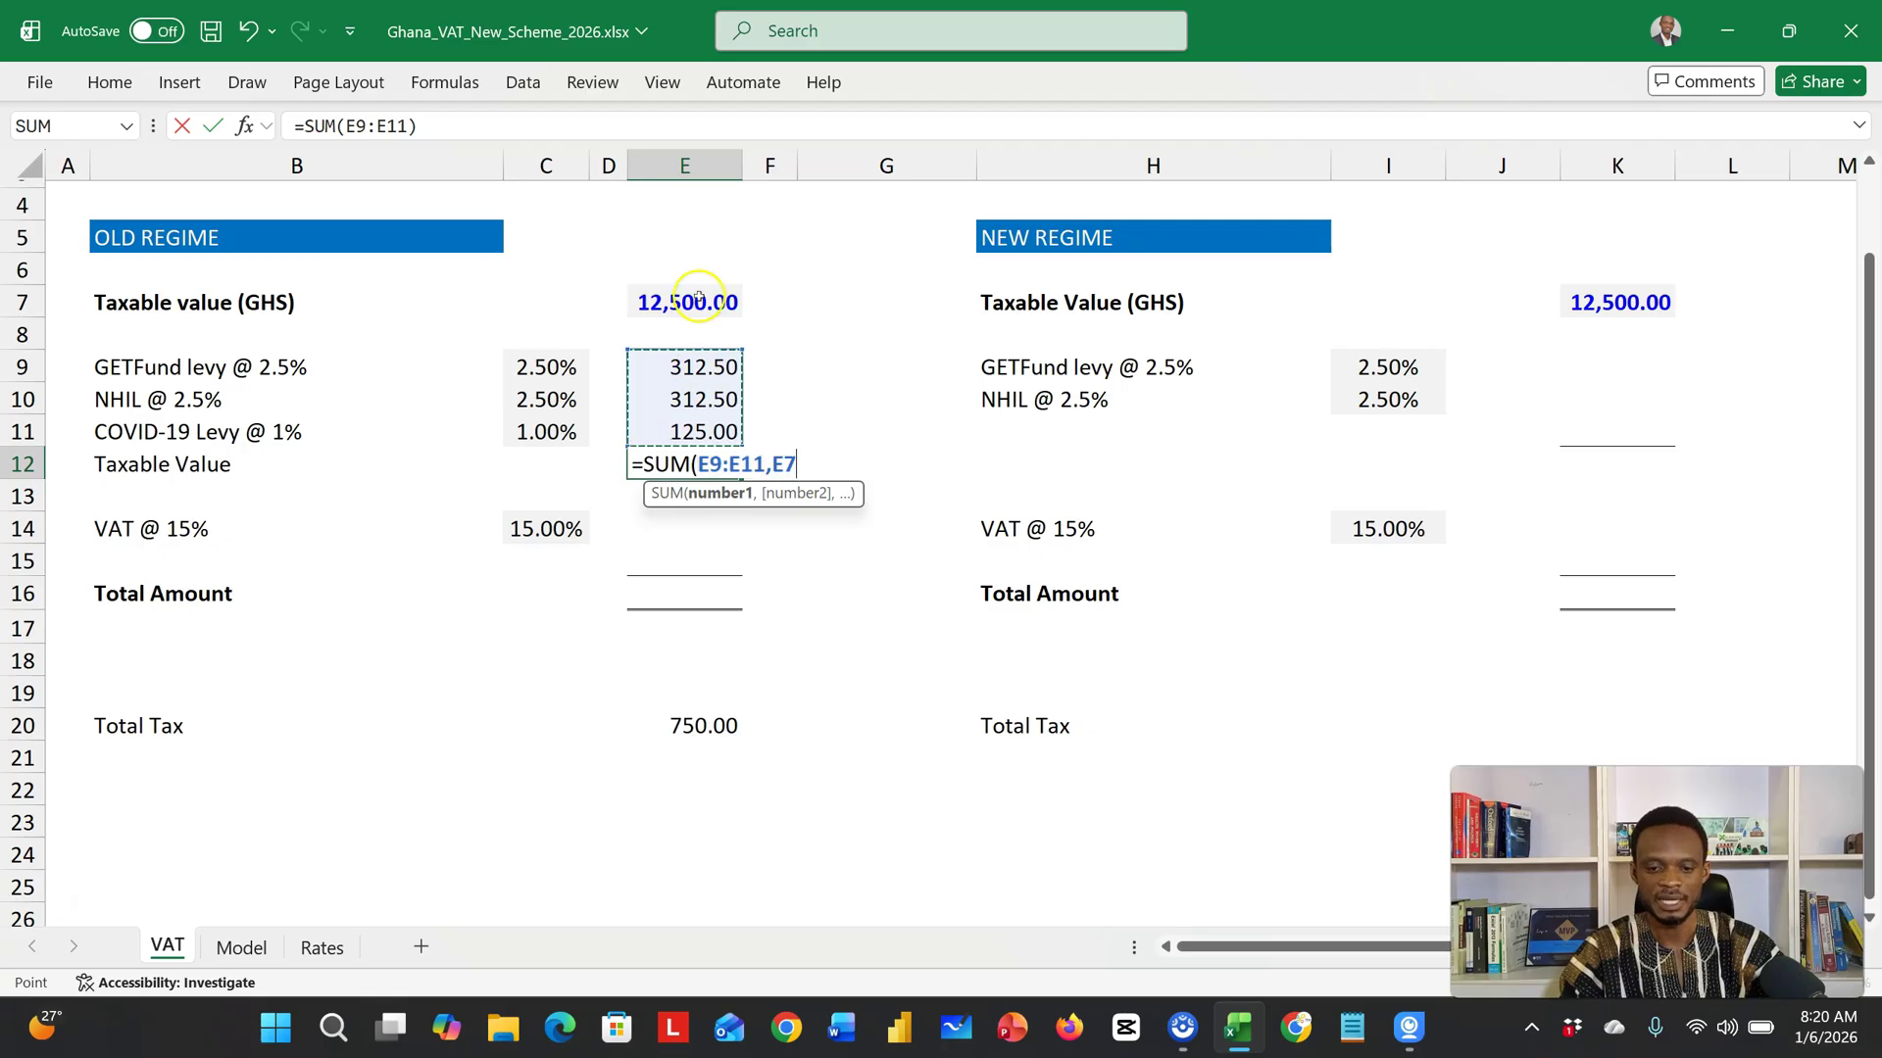
pyautogui.click(671, 318)
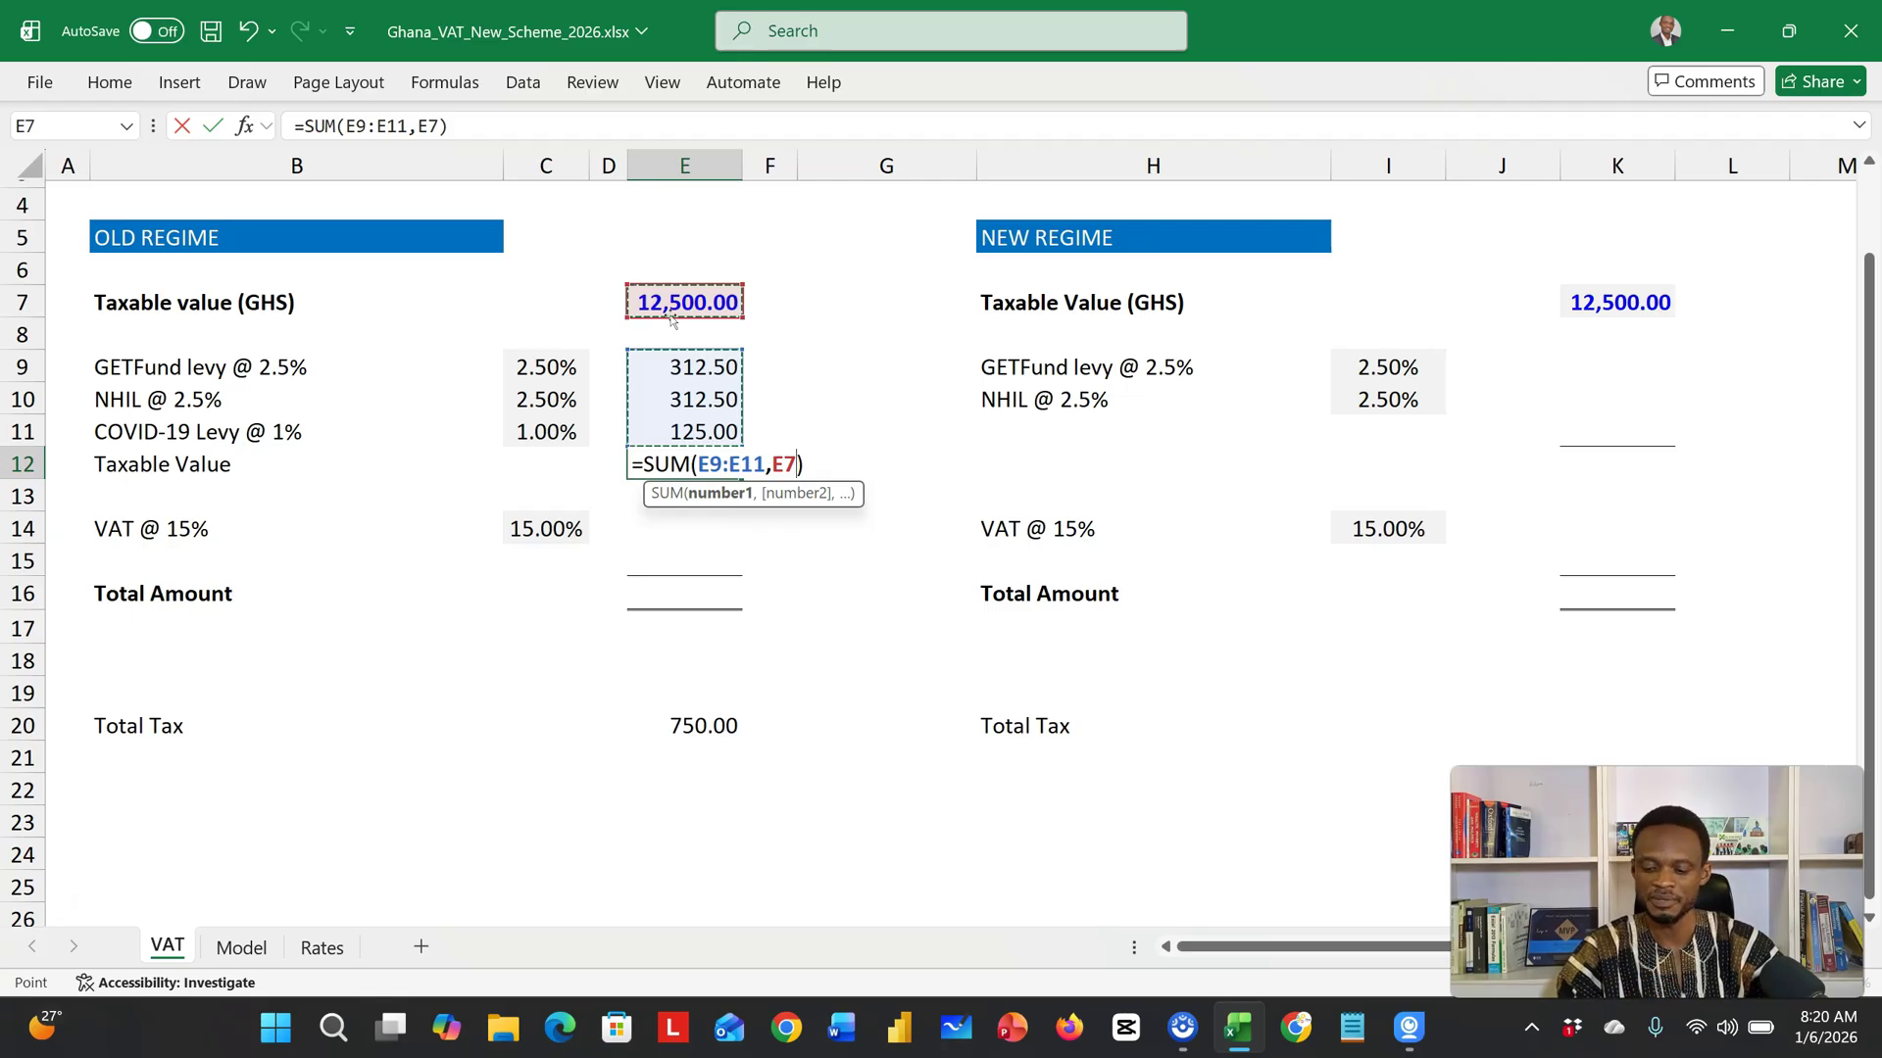
pyautogui.press('Return')
# Step: Enter =C14*E12 in E14 so the old-regime 15% VAT shows 1,987.50
pyautogui.click(696, 477)
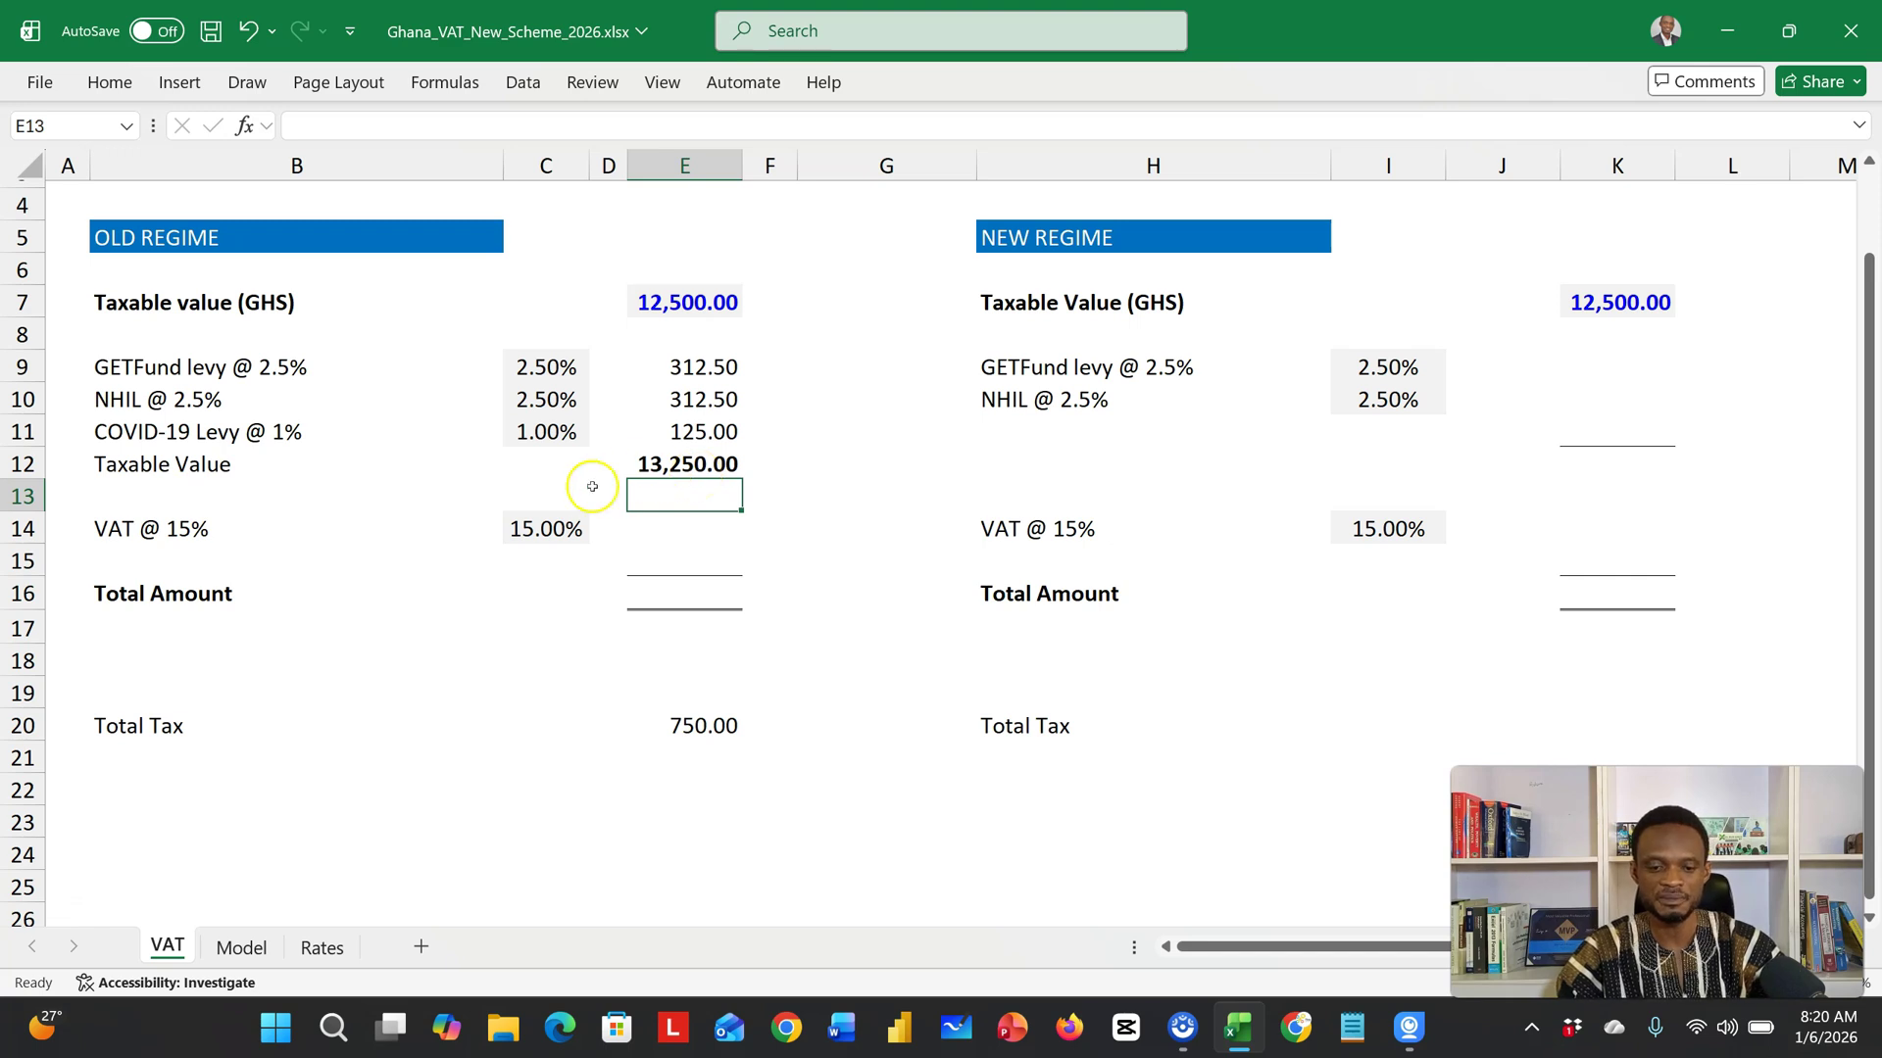
pyautogui.click(678, 535)
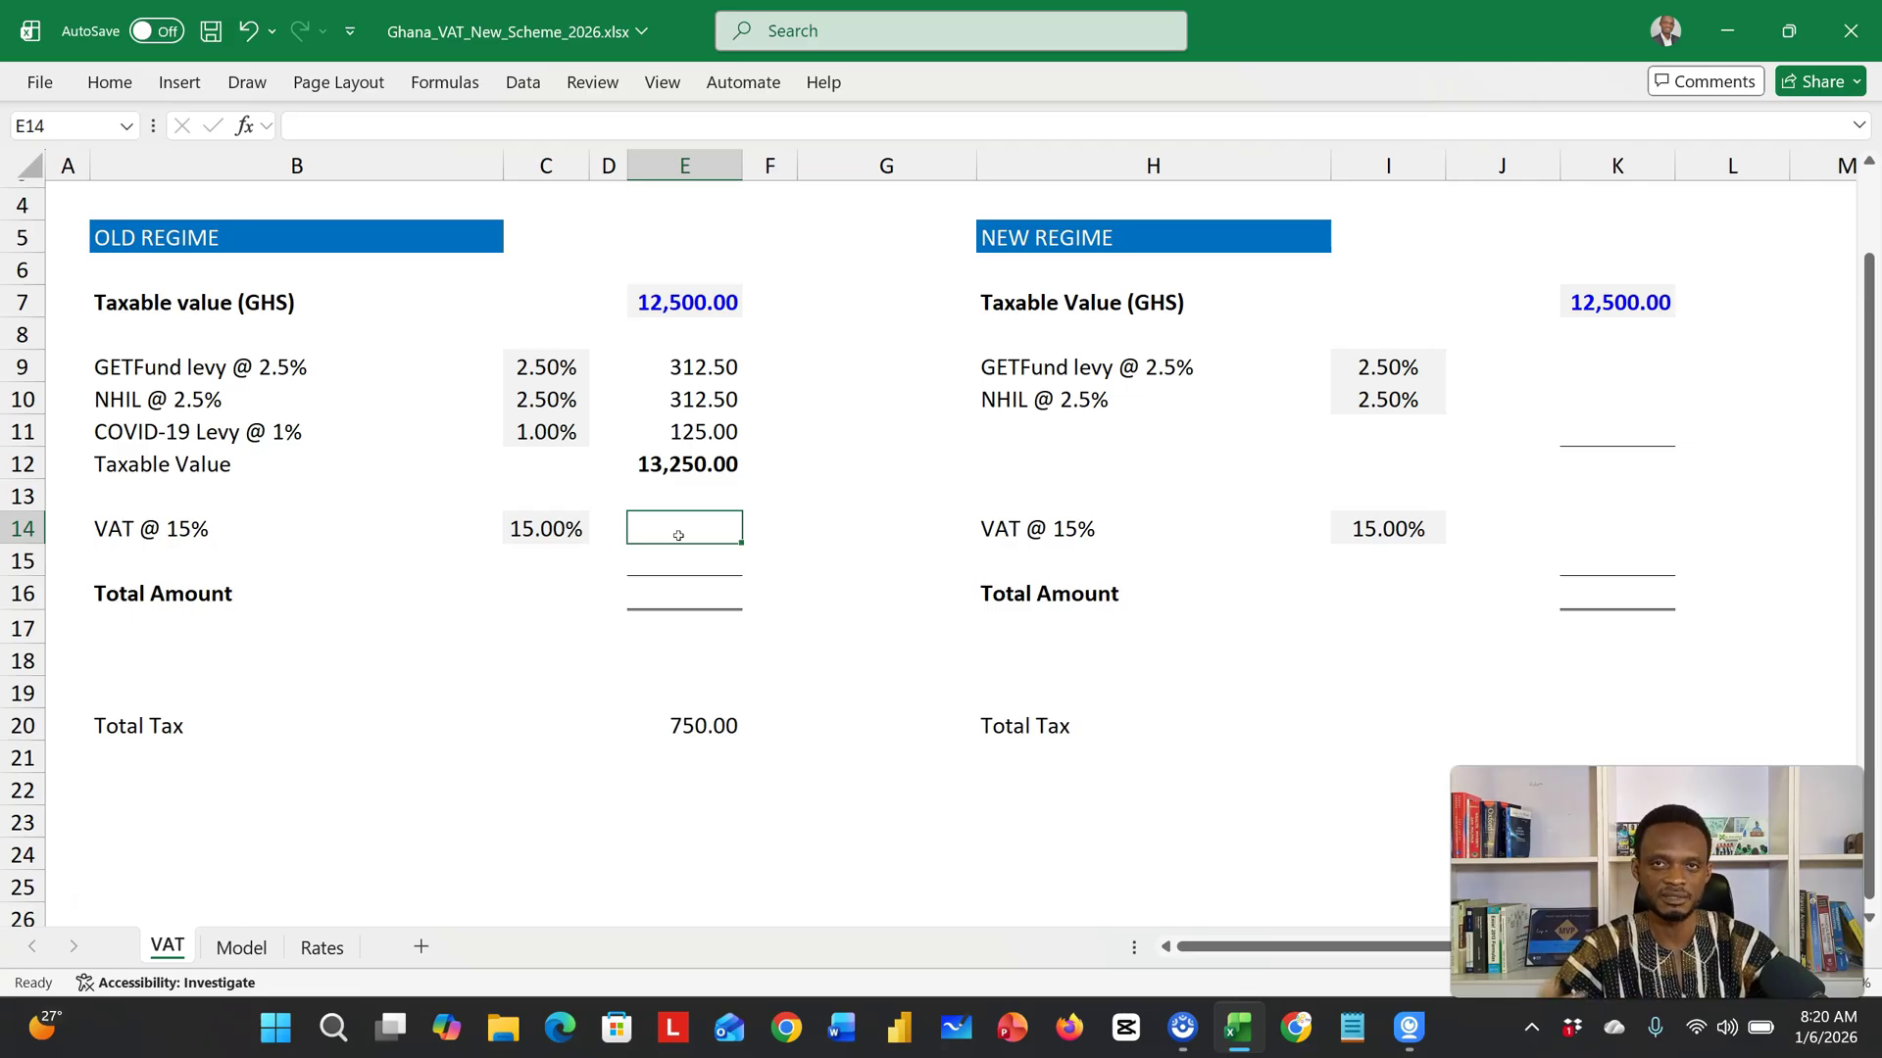
pyautogui.write('=')
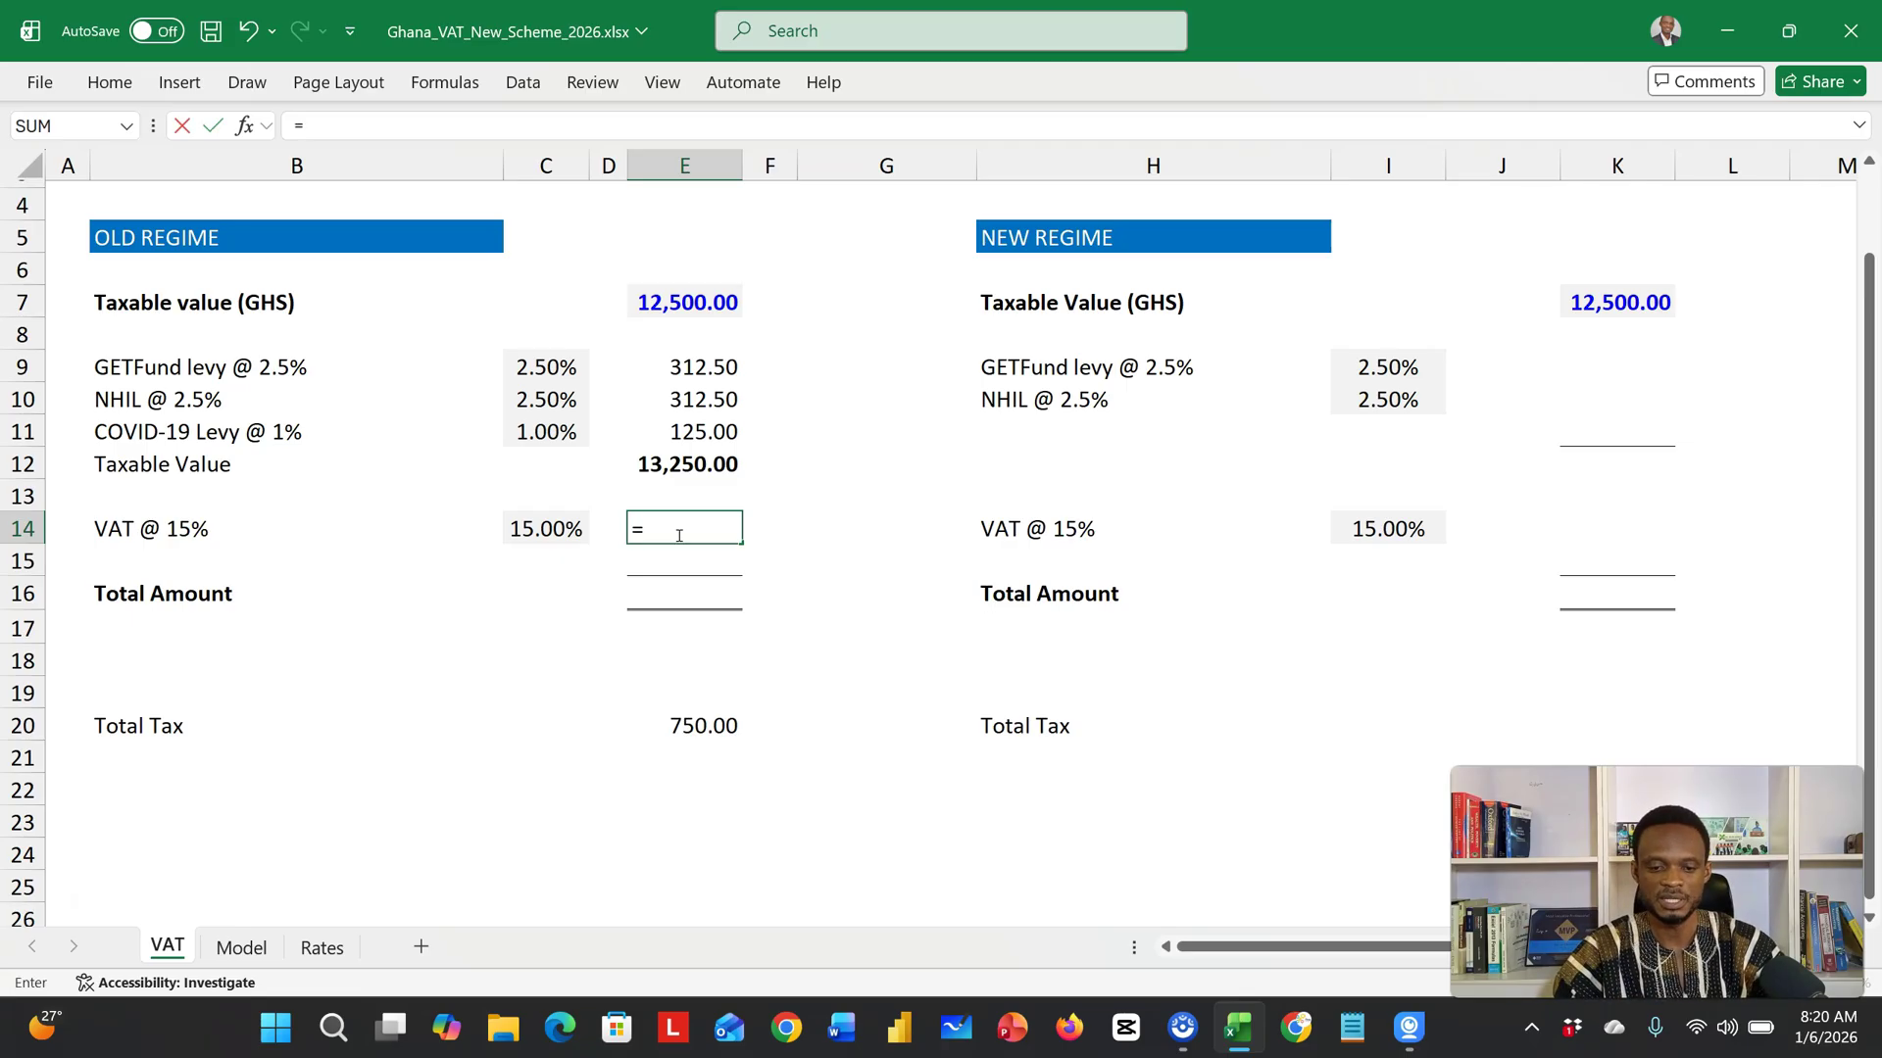
pyautogui.click(546, 530)
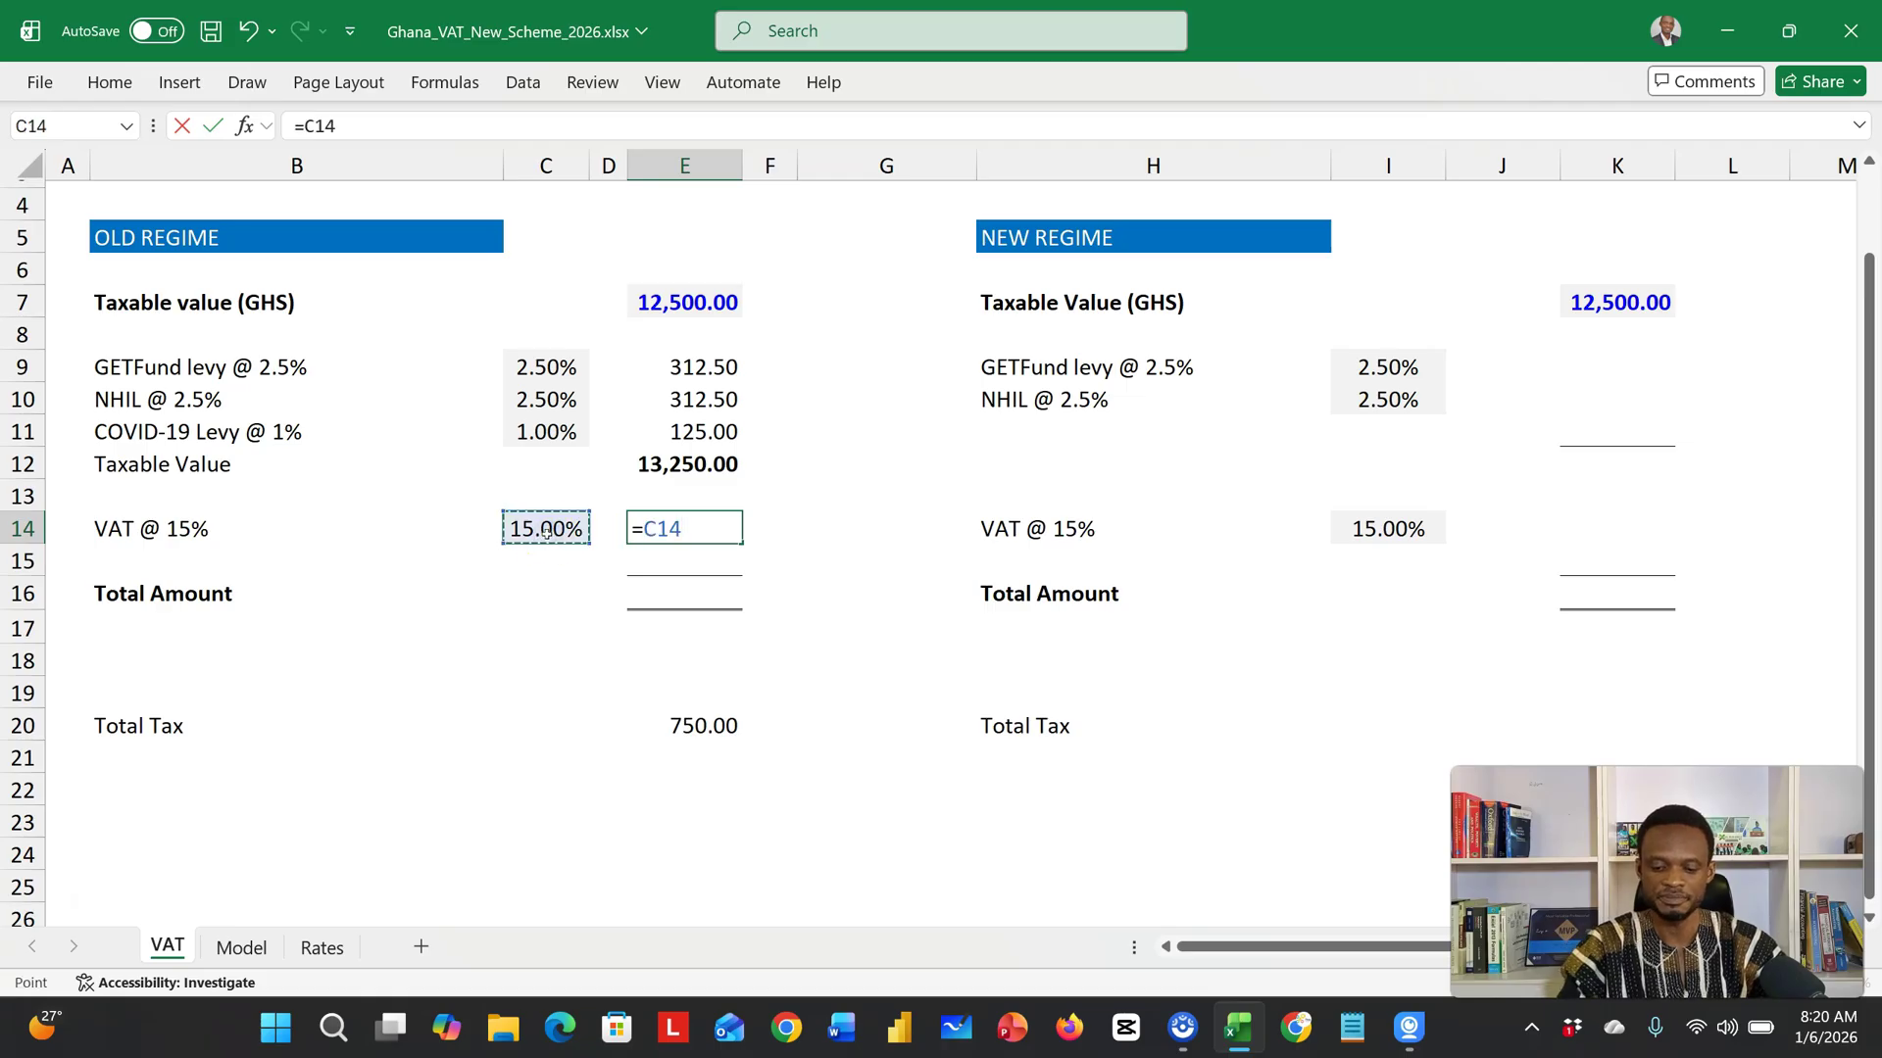
pyautogui.write('*')
pyautogui.click(692, 469)
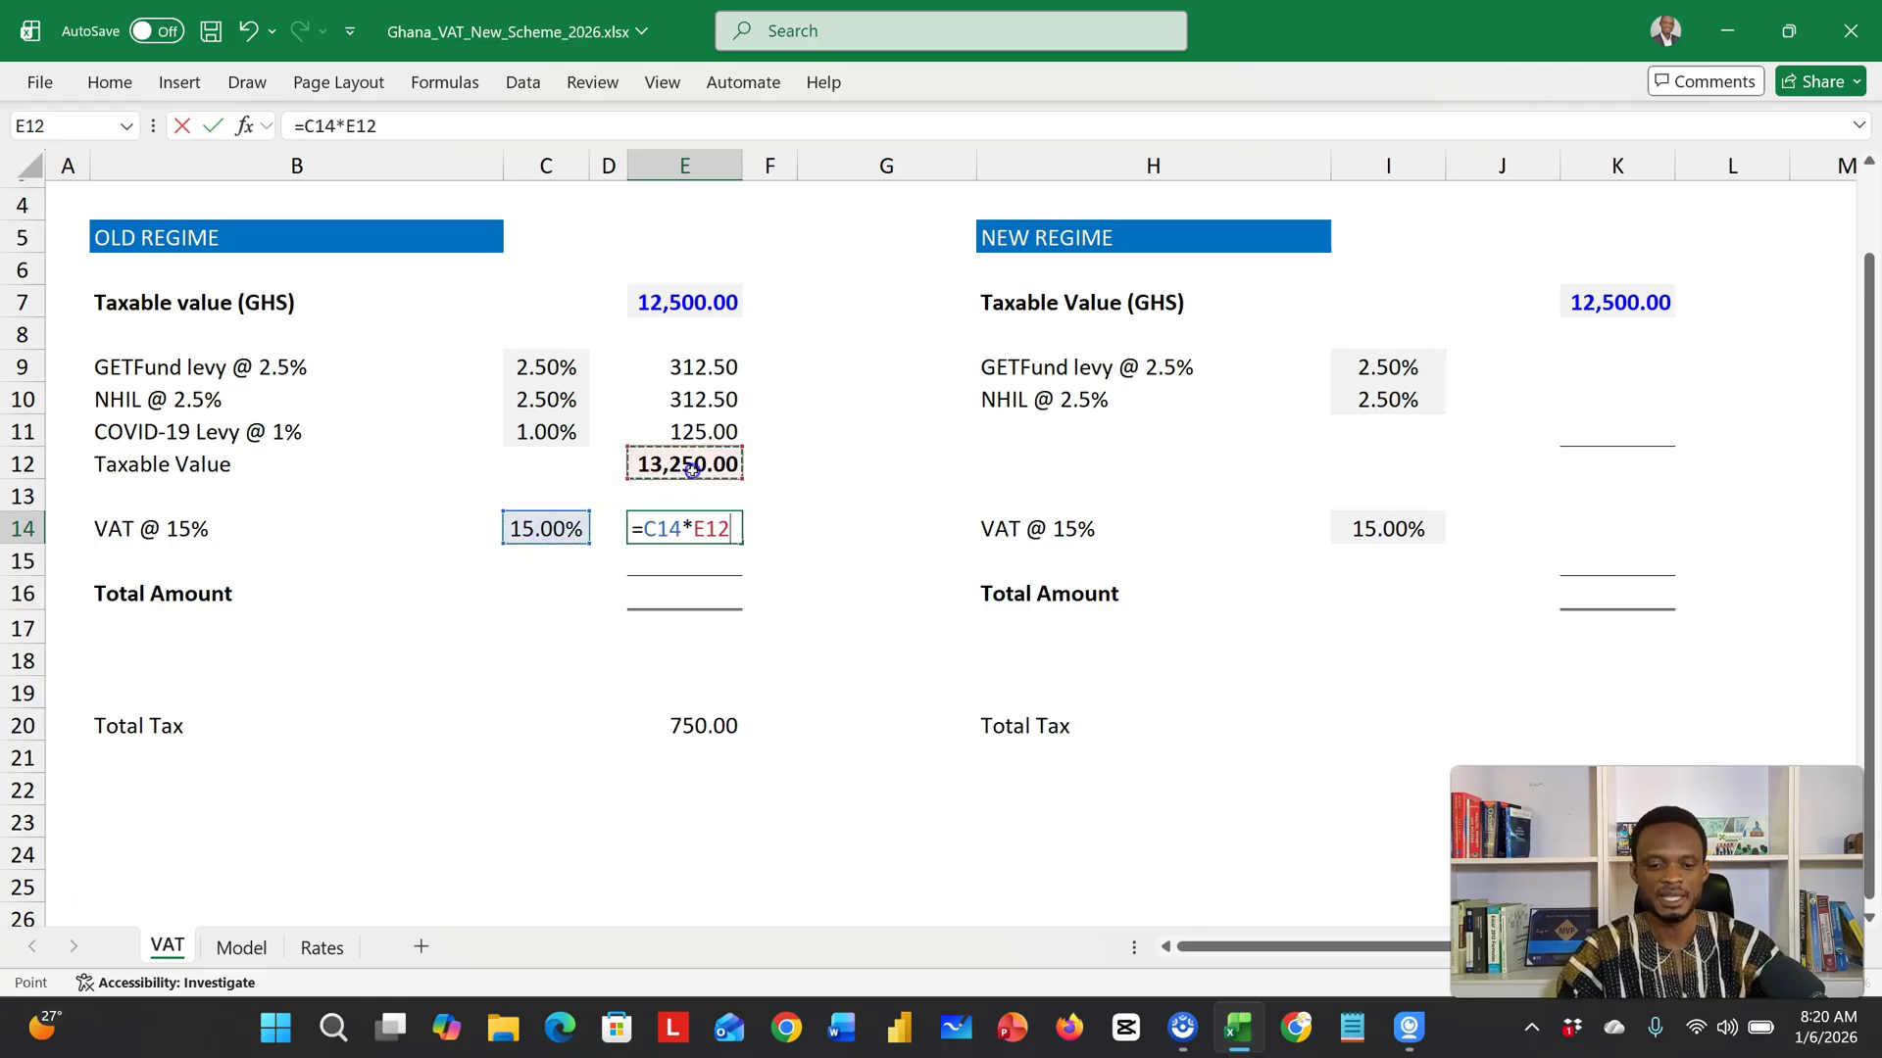
pyautogui.press('Return')
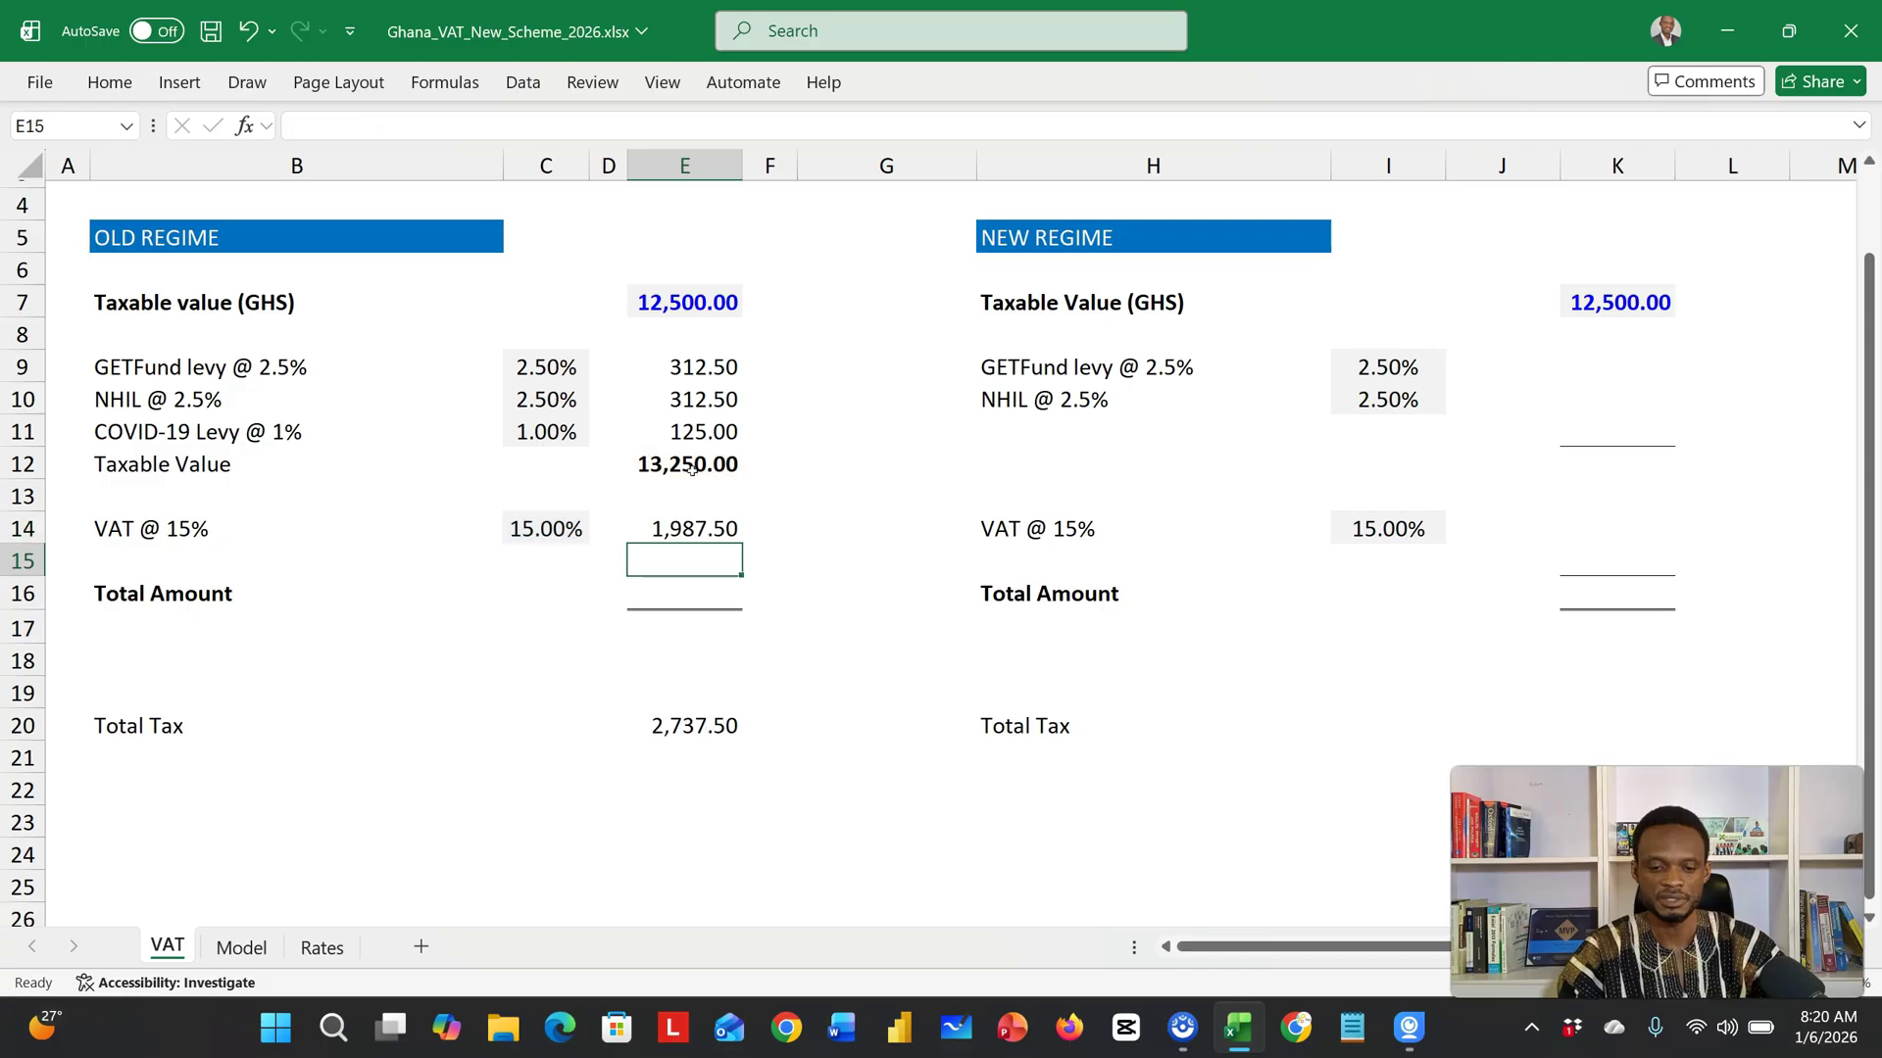
pyautogui.click(673, 529)
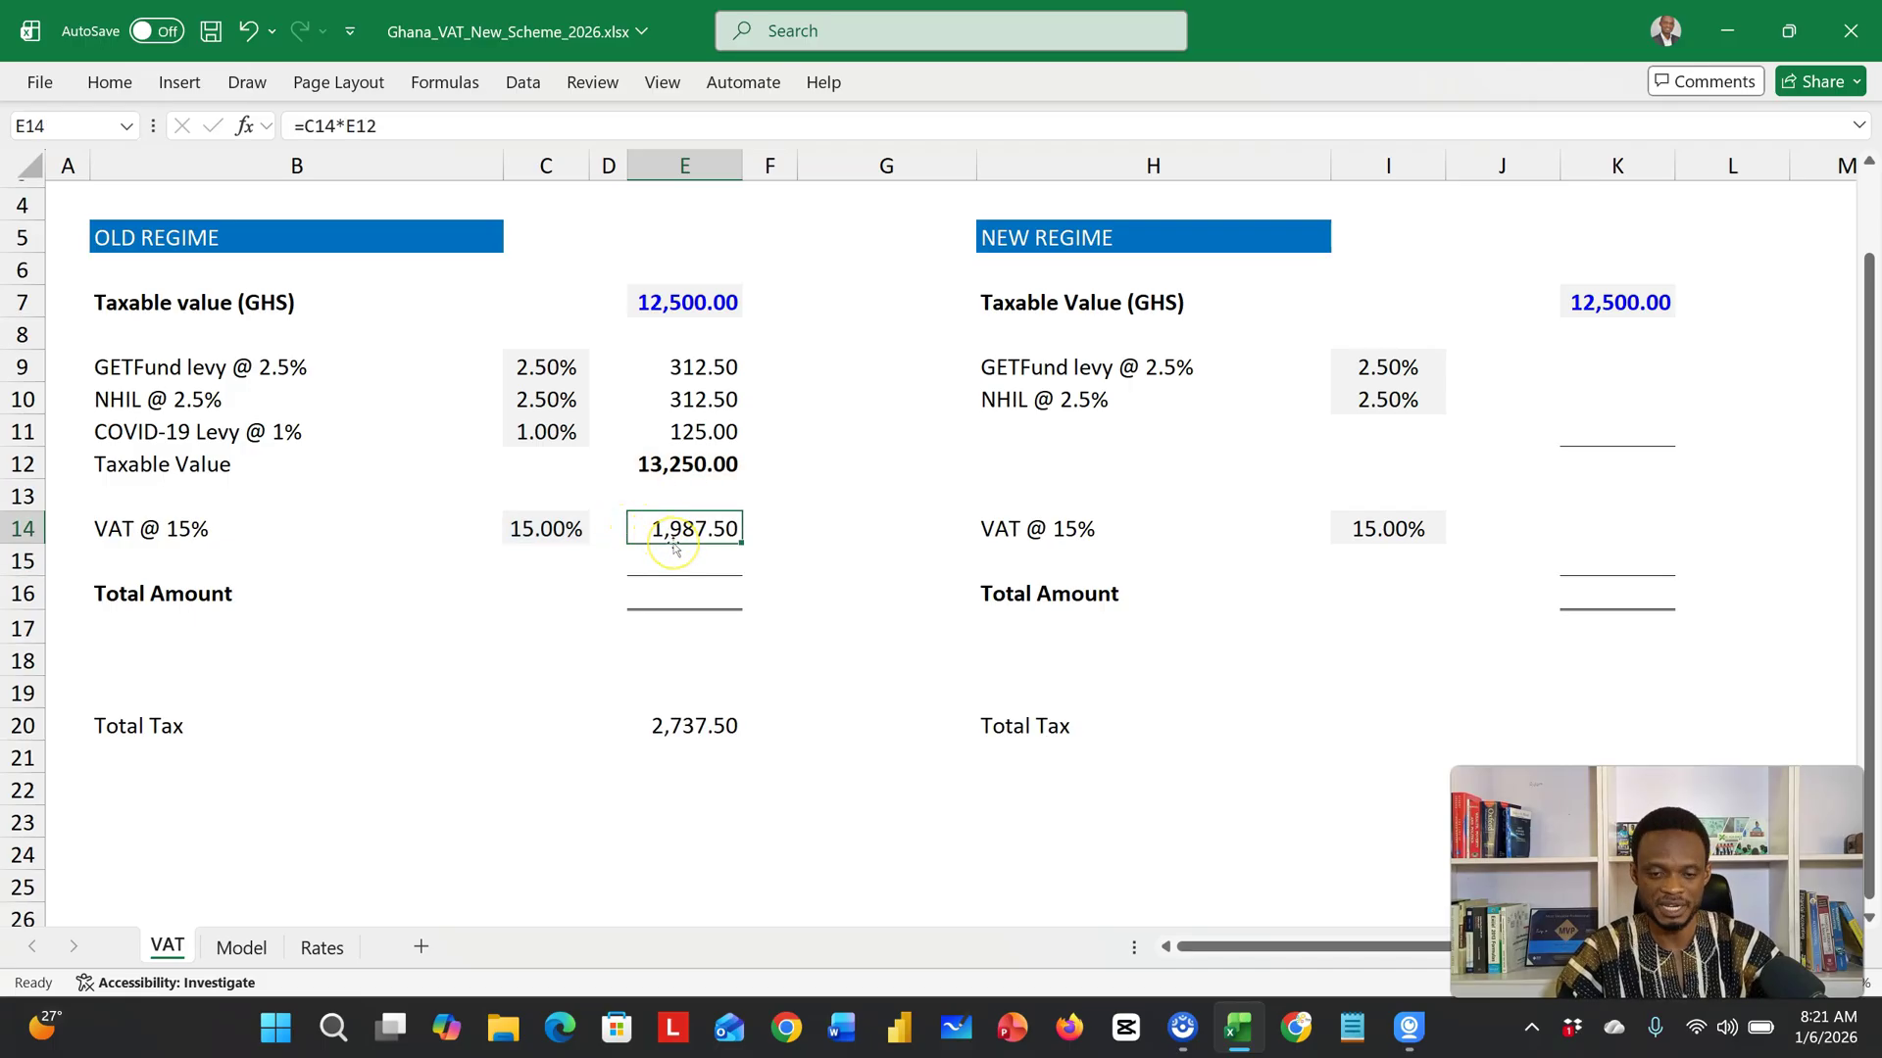
# Step: Enter =E12+E14 in E16 for an old-regime Total Amount of 15,237.50
pyautogui.click(647, 590)
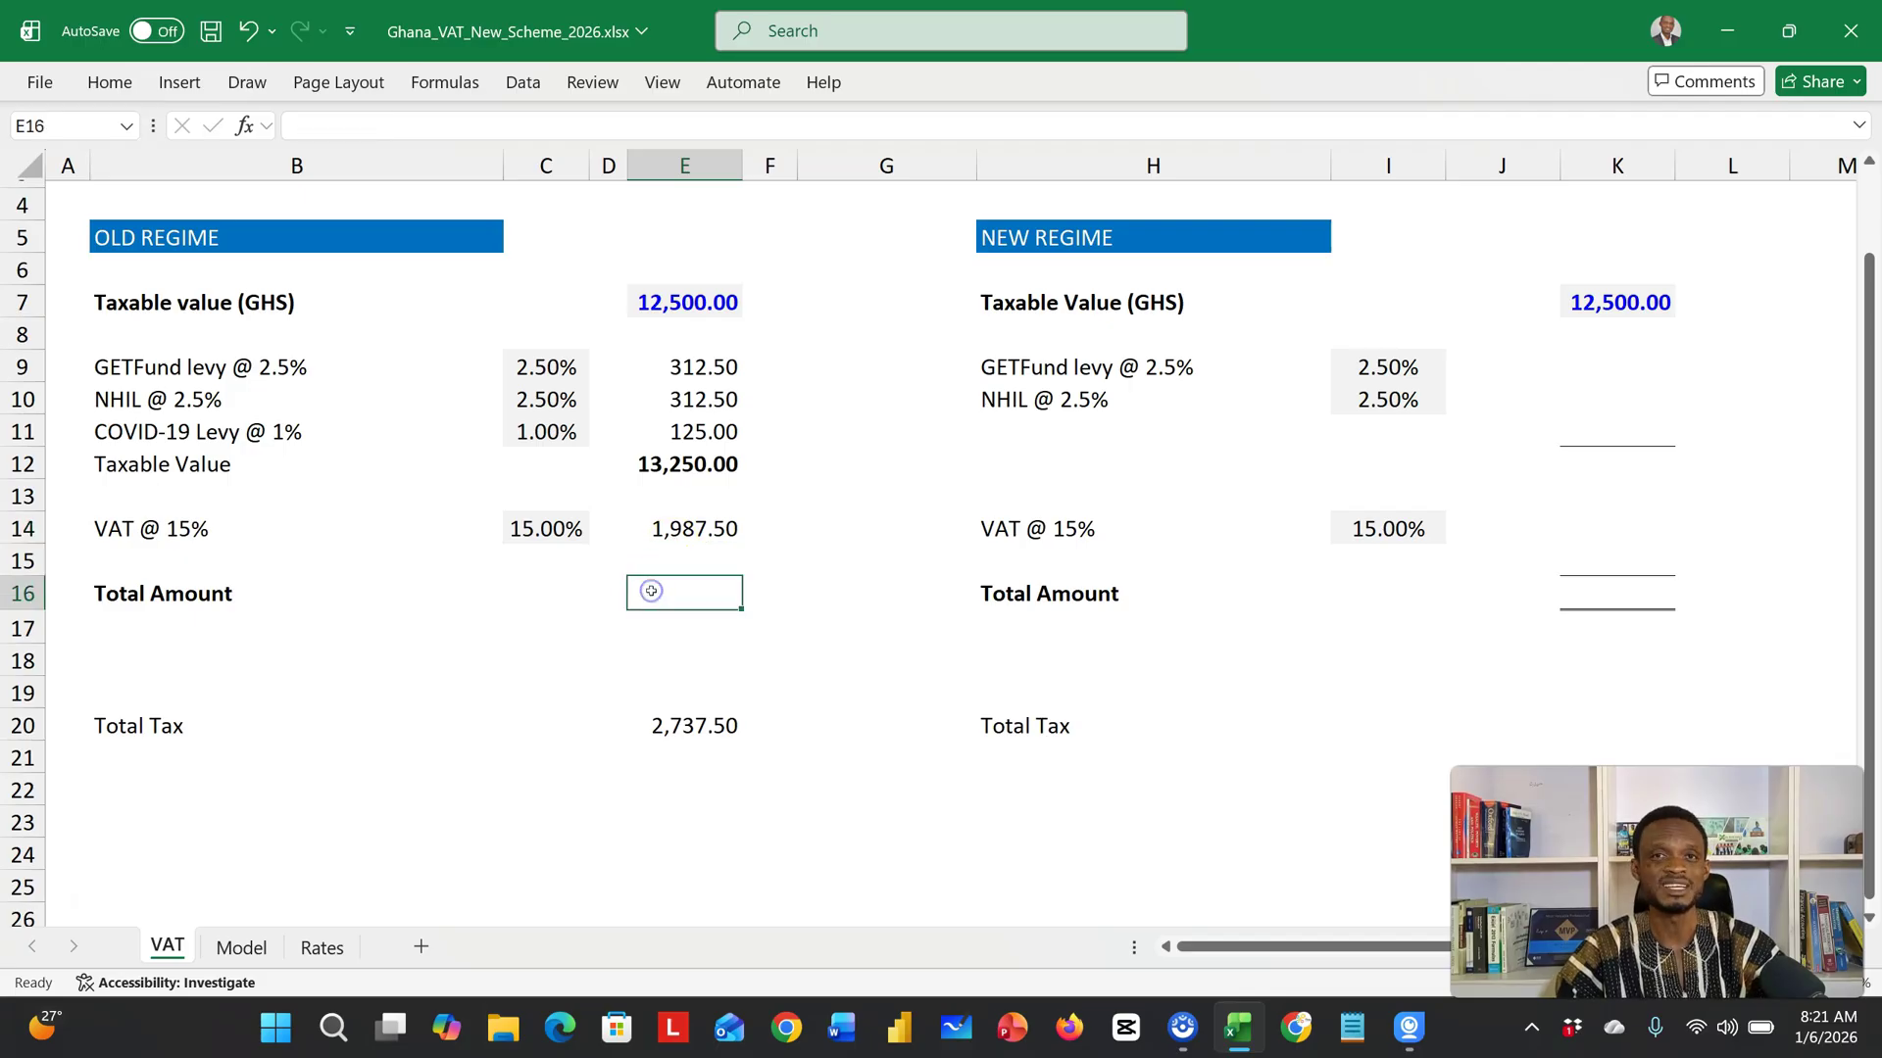
pyautogui.write('=')
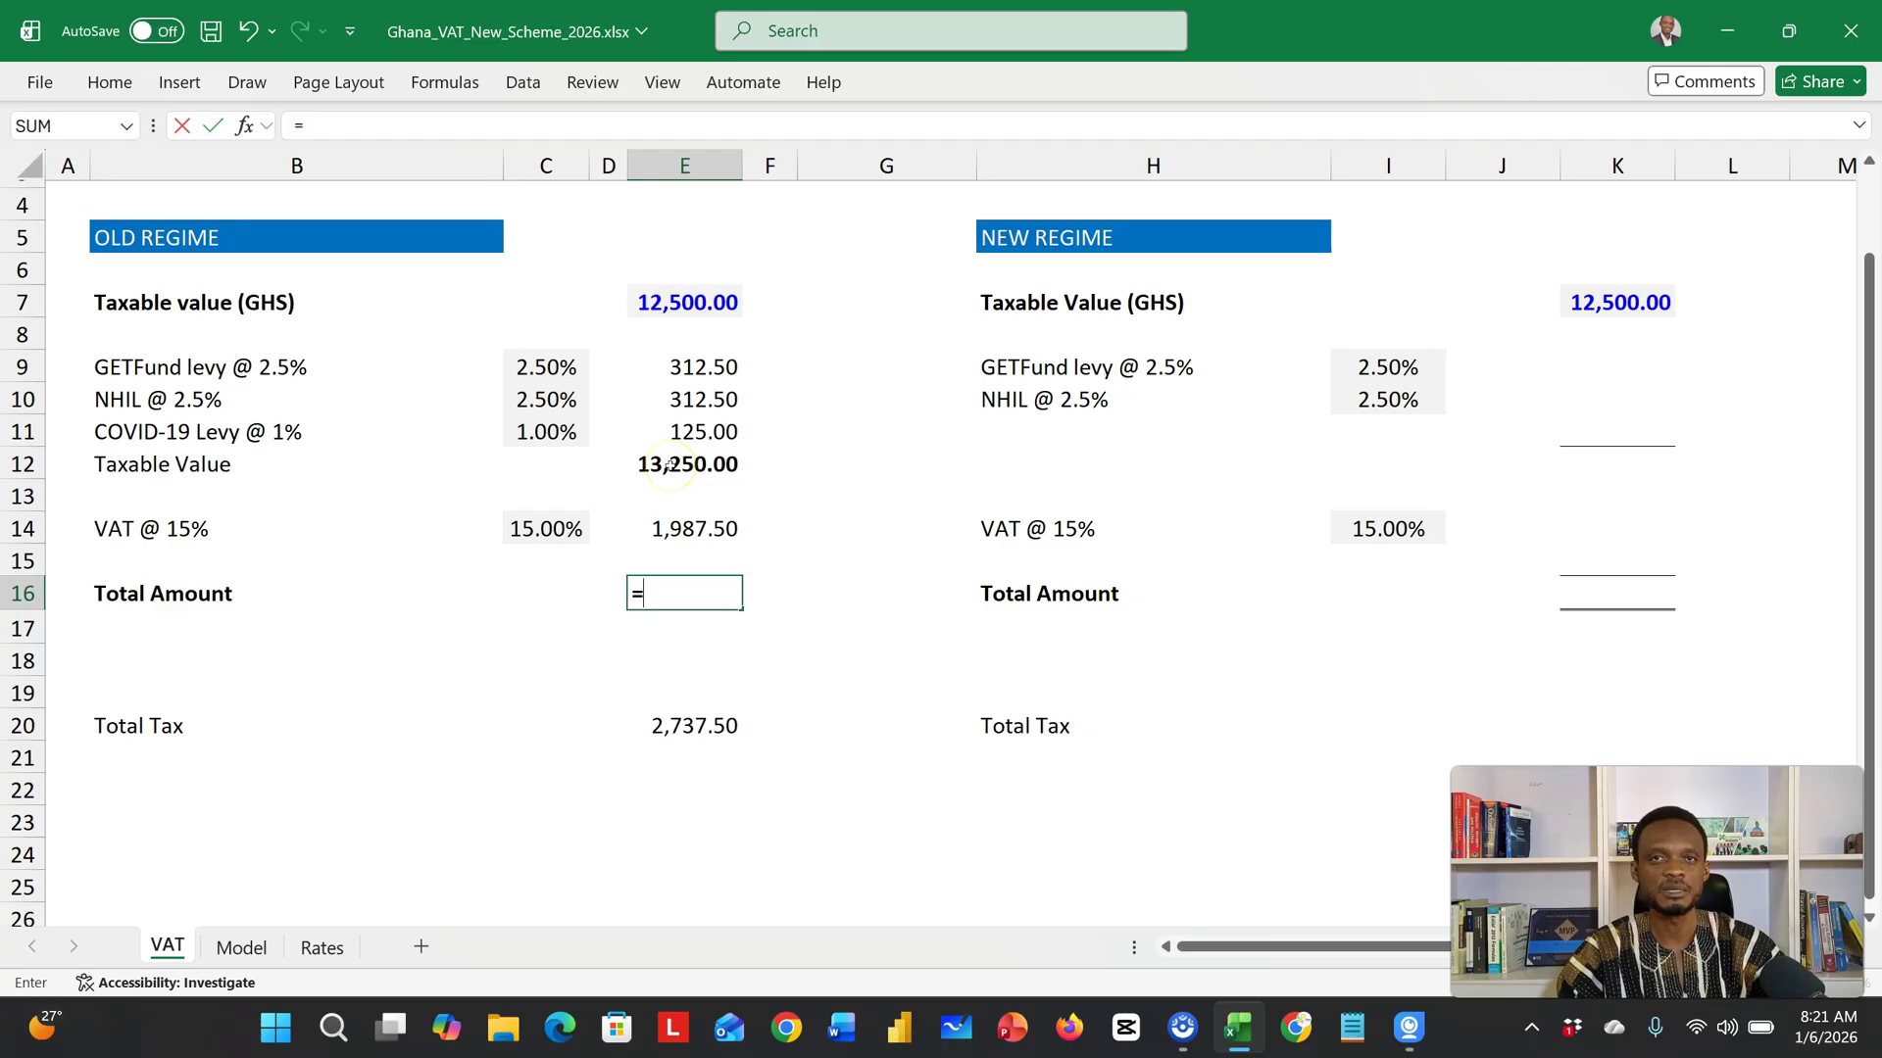
pyautogui.click(669, 464)
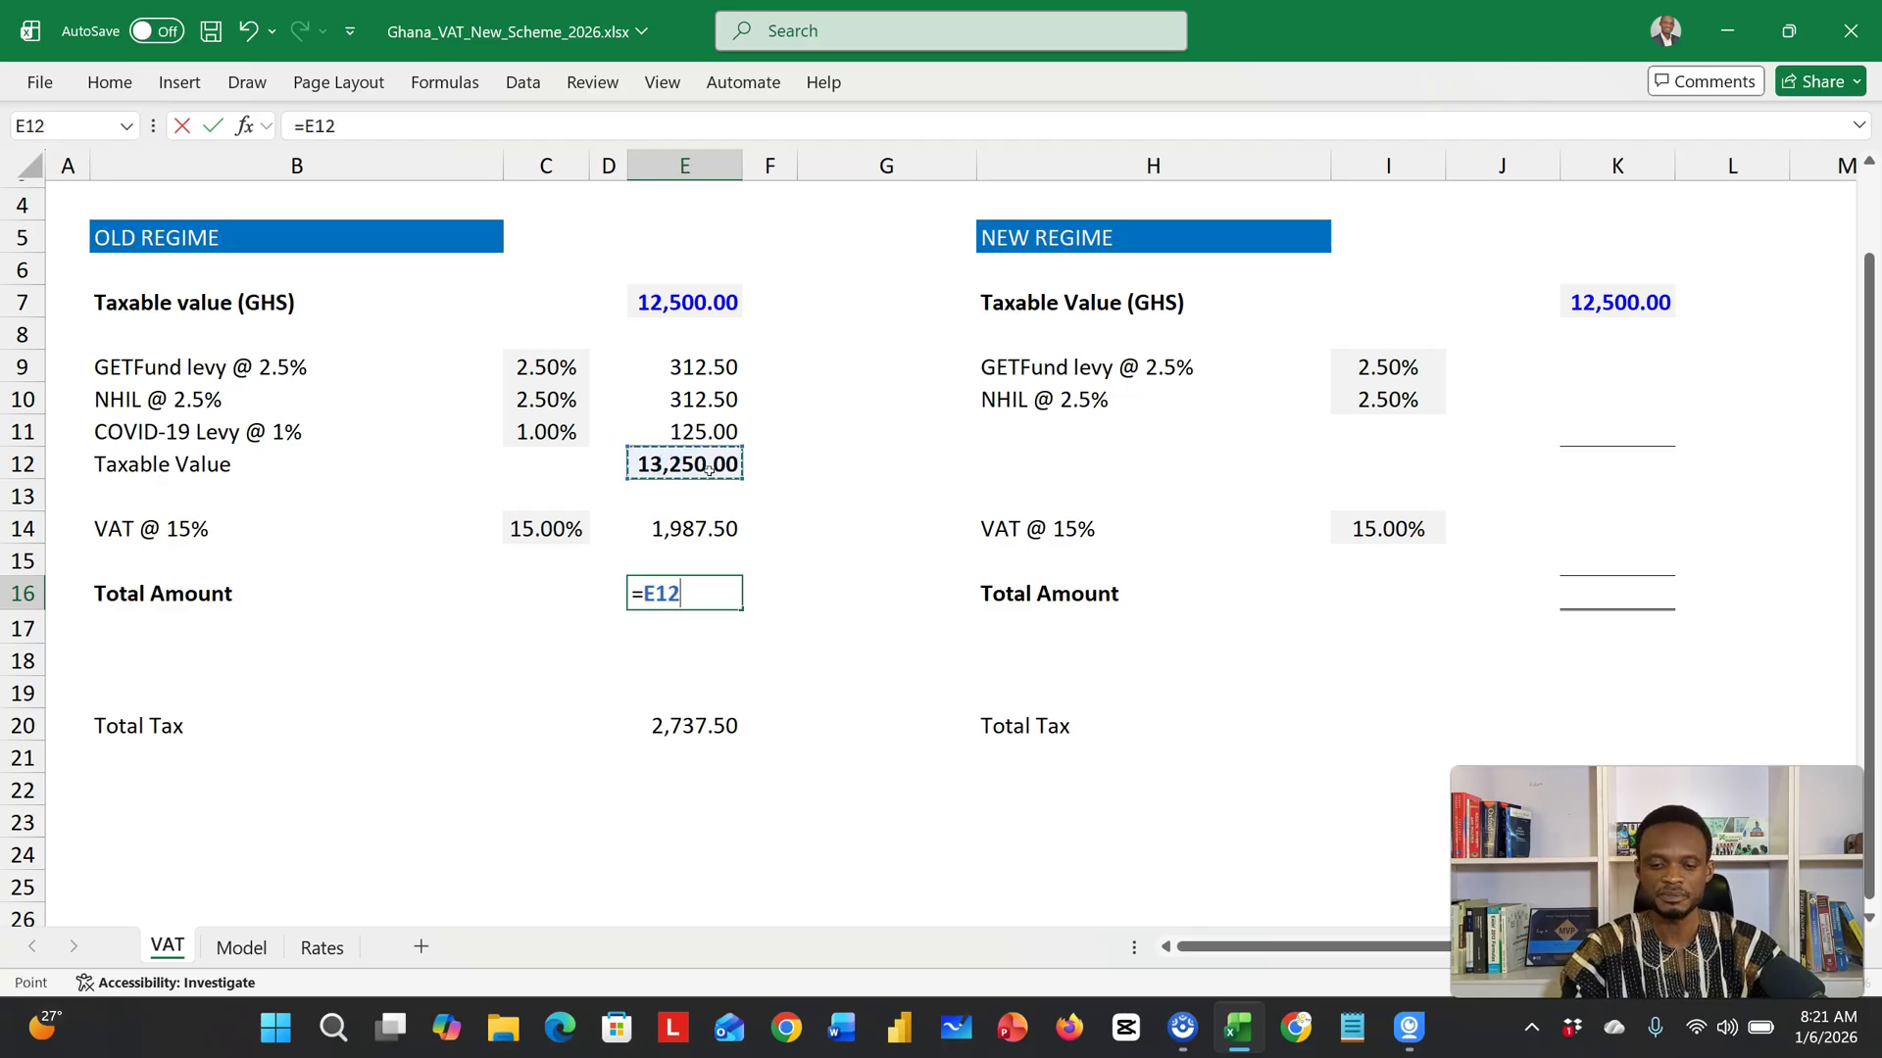
pyautogui.write('+')
pyautogui.click(674, 524)
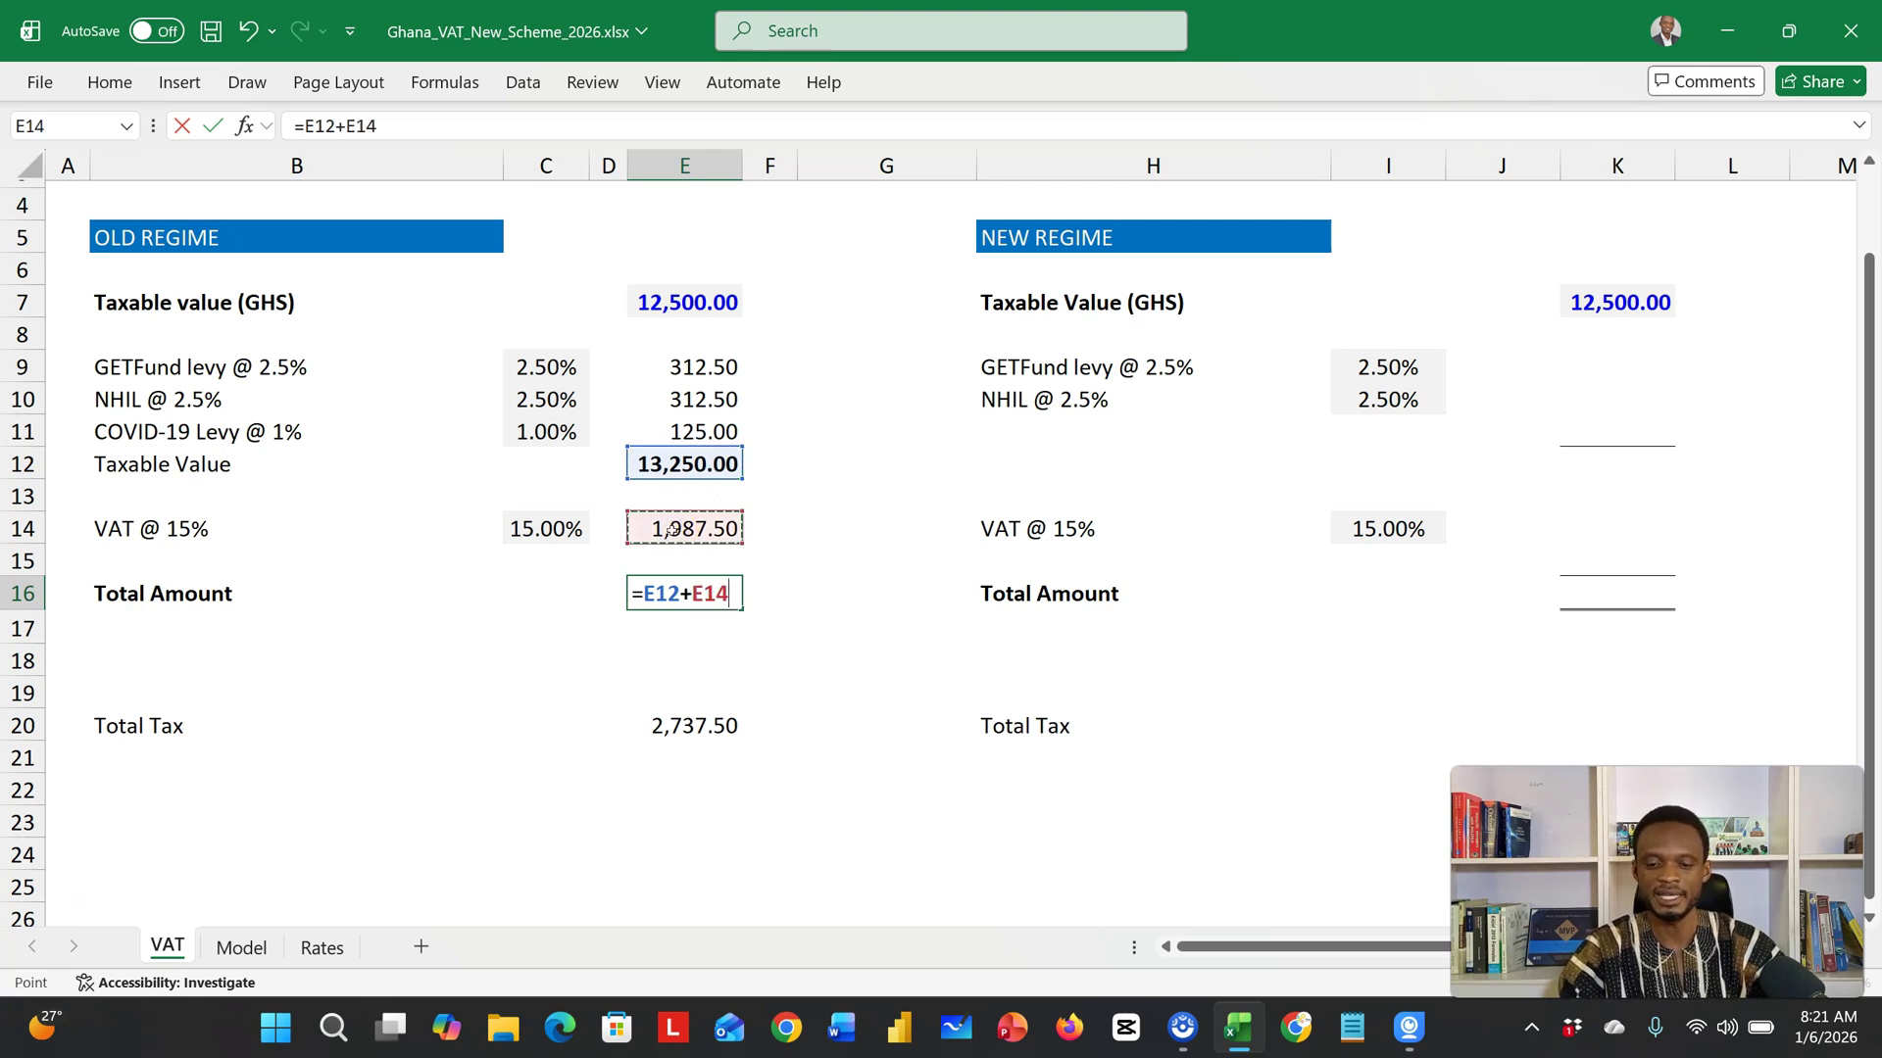
pyautogui.press('Return')
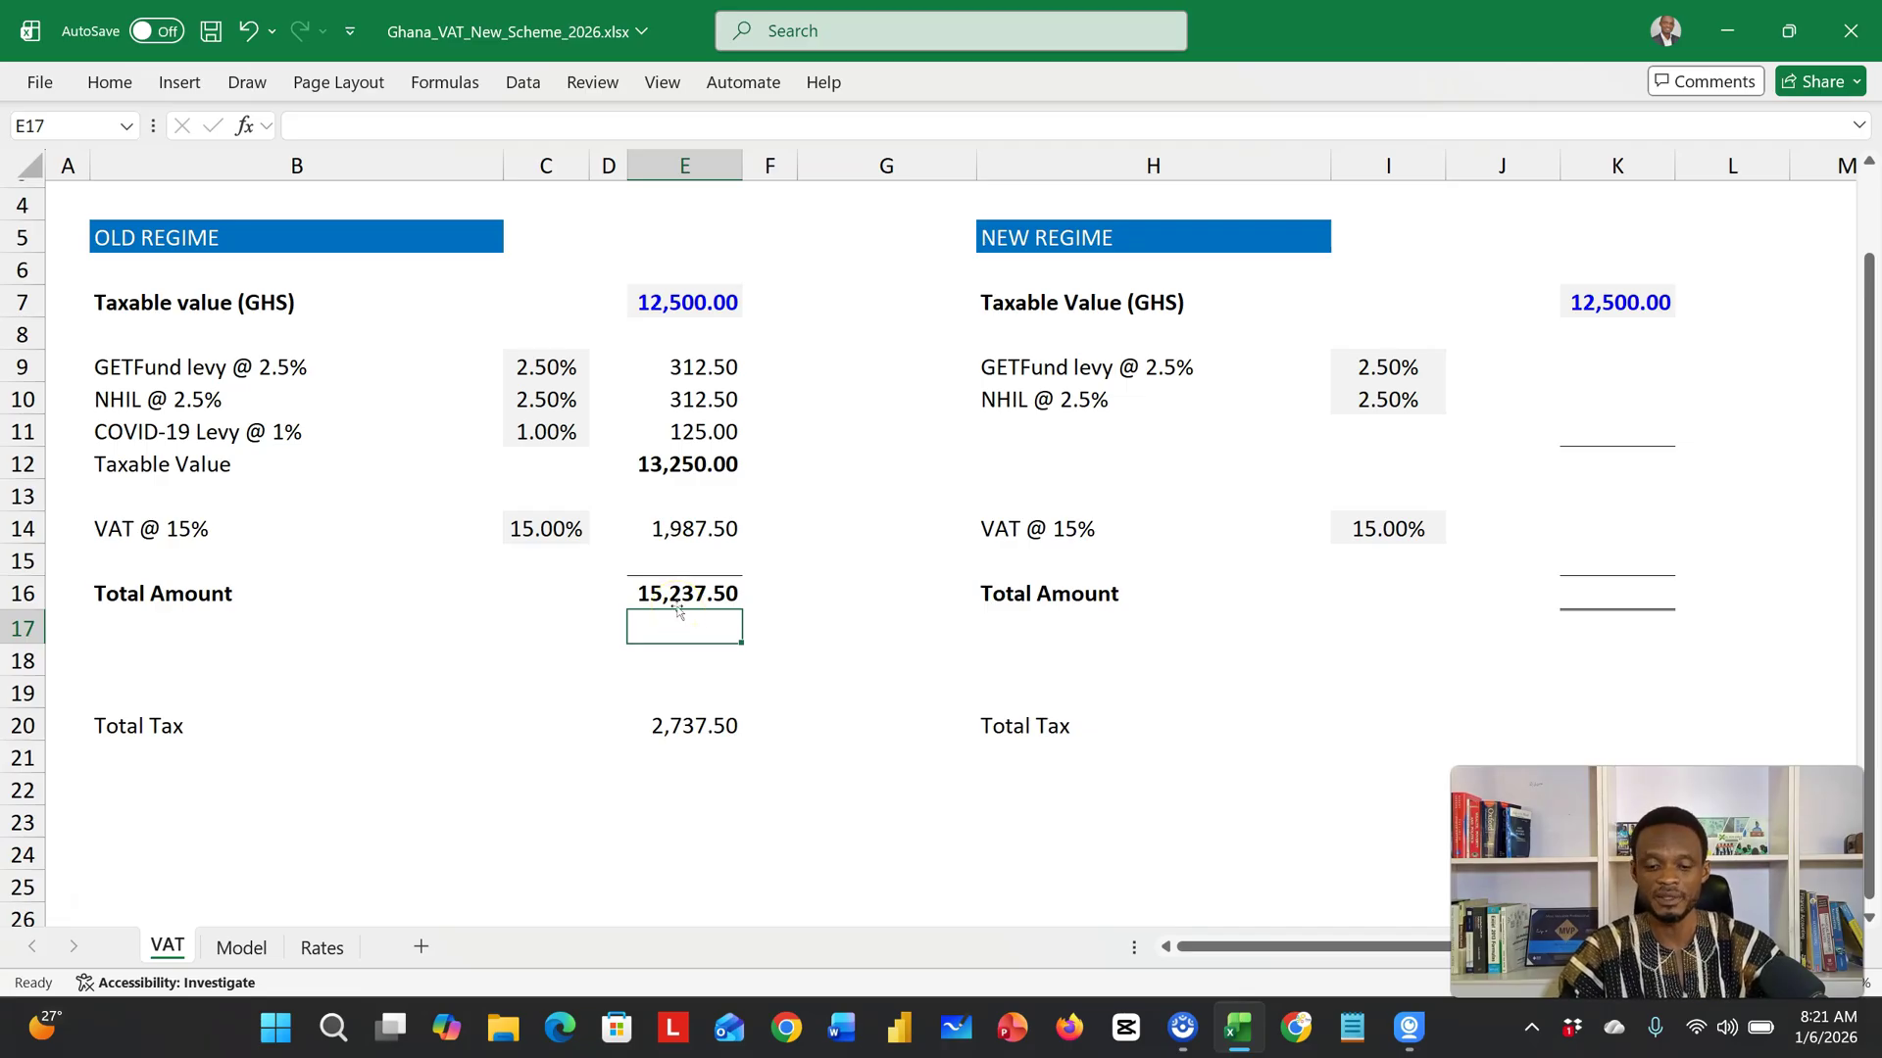
# Step: Confirm E20's Total Tax formula =SUM(E9:E11,E14) stays at 2,737.50
pyautogui.click(664, 730)
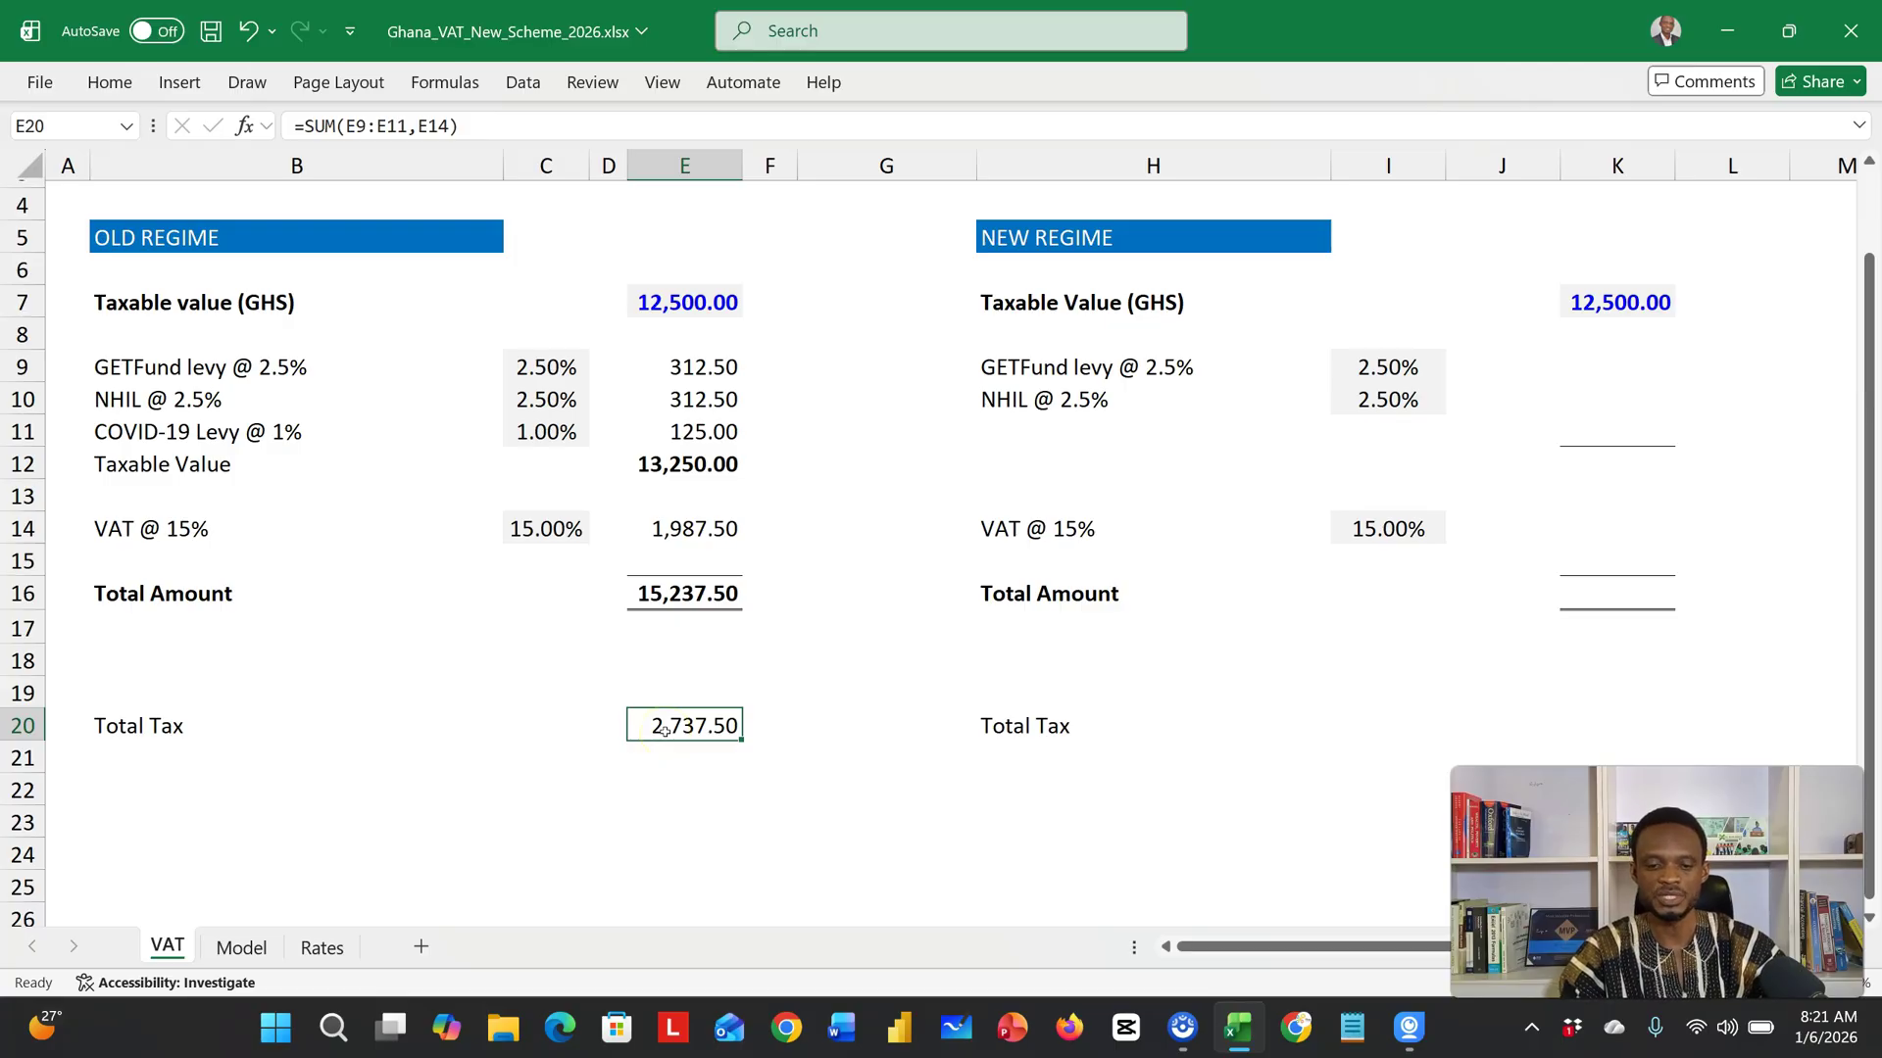
pyautogui.doubleClick(665, 730)
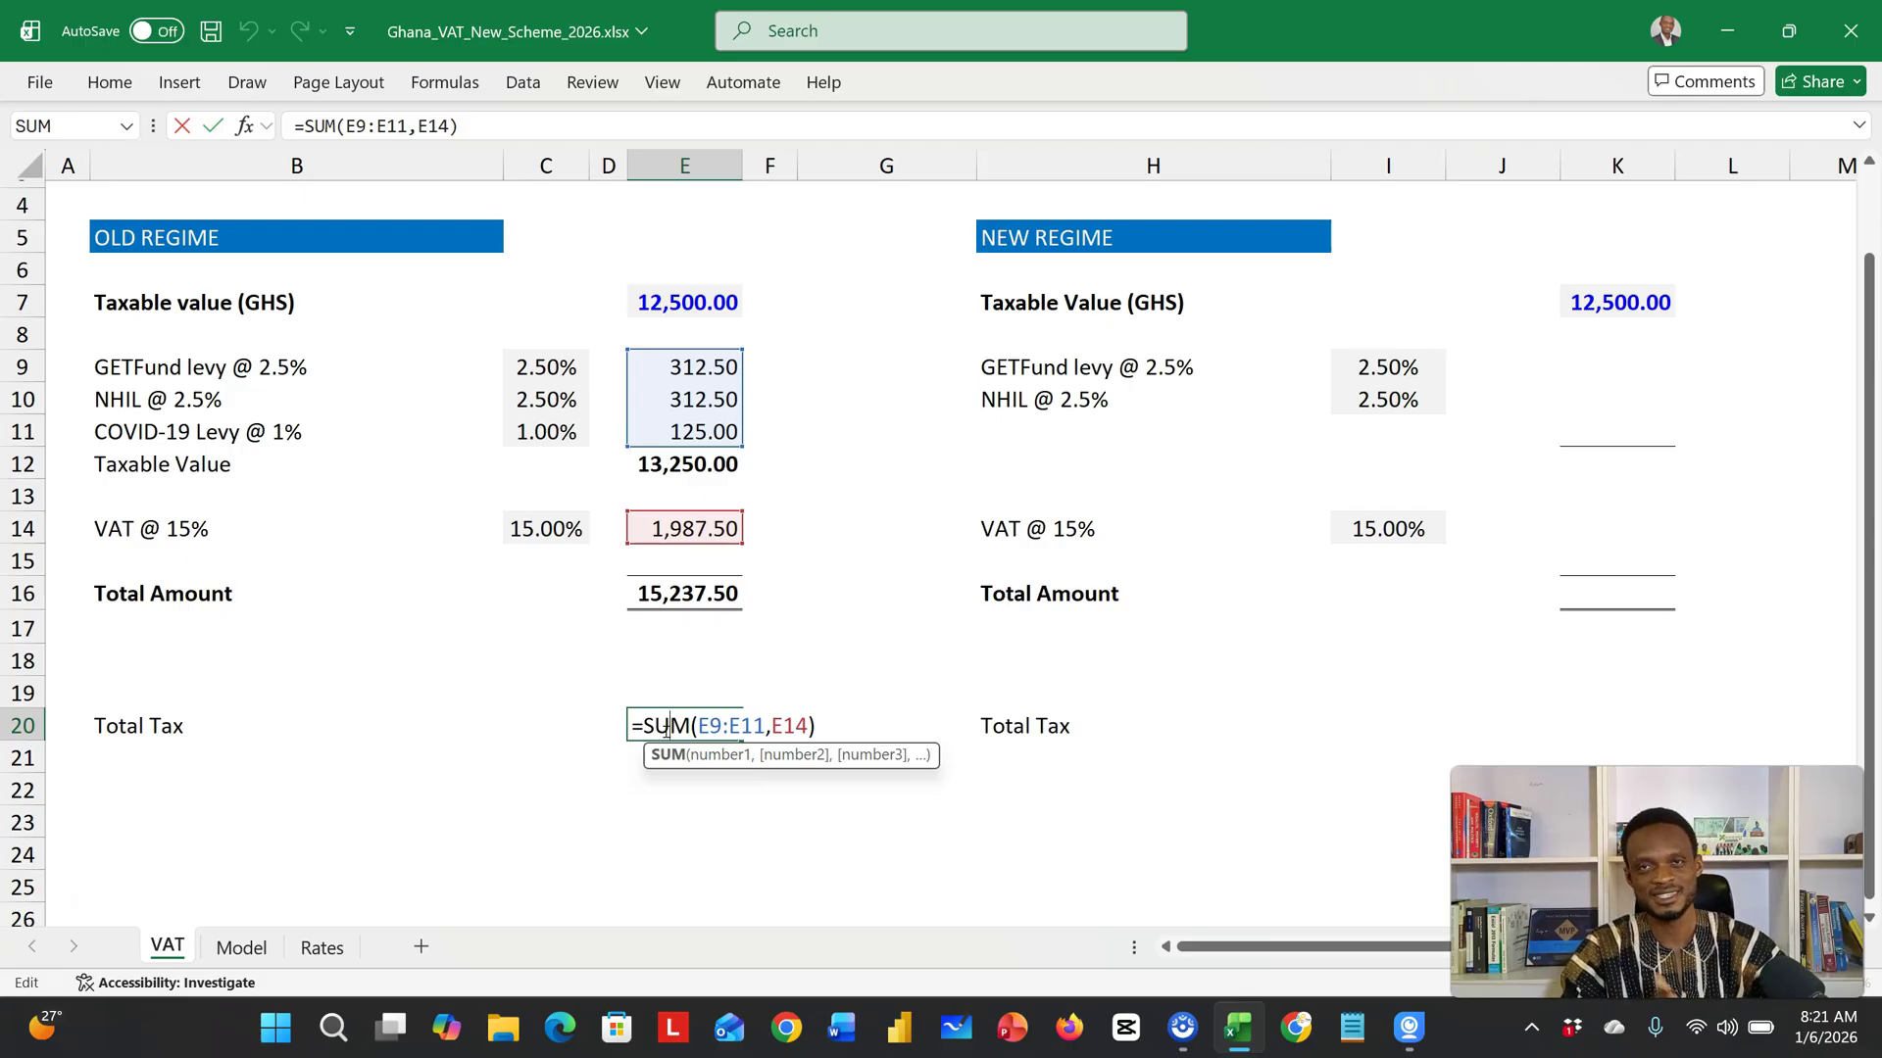
pyautogui.hotkey('ctrl', 'Return')
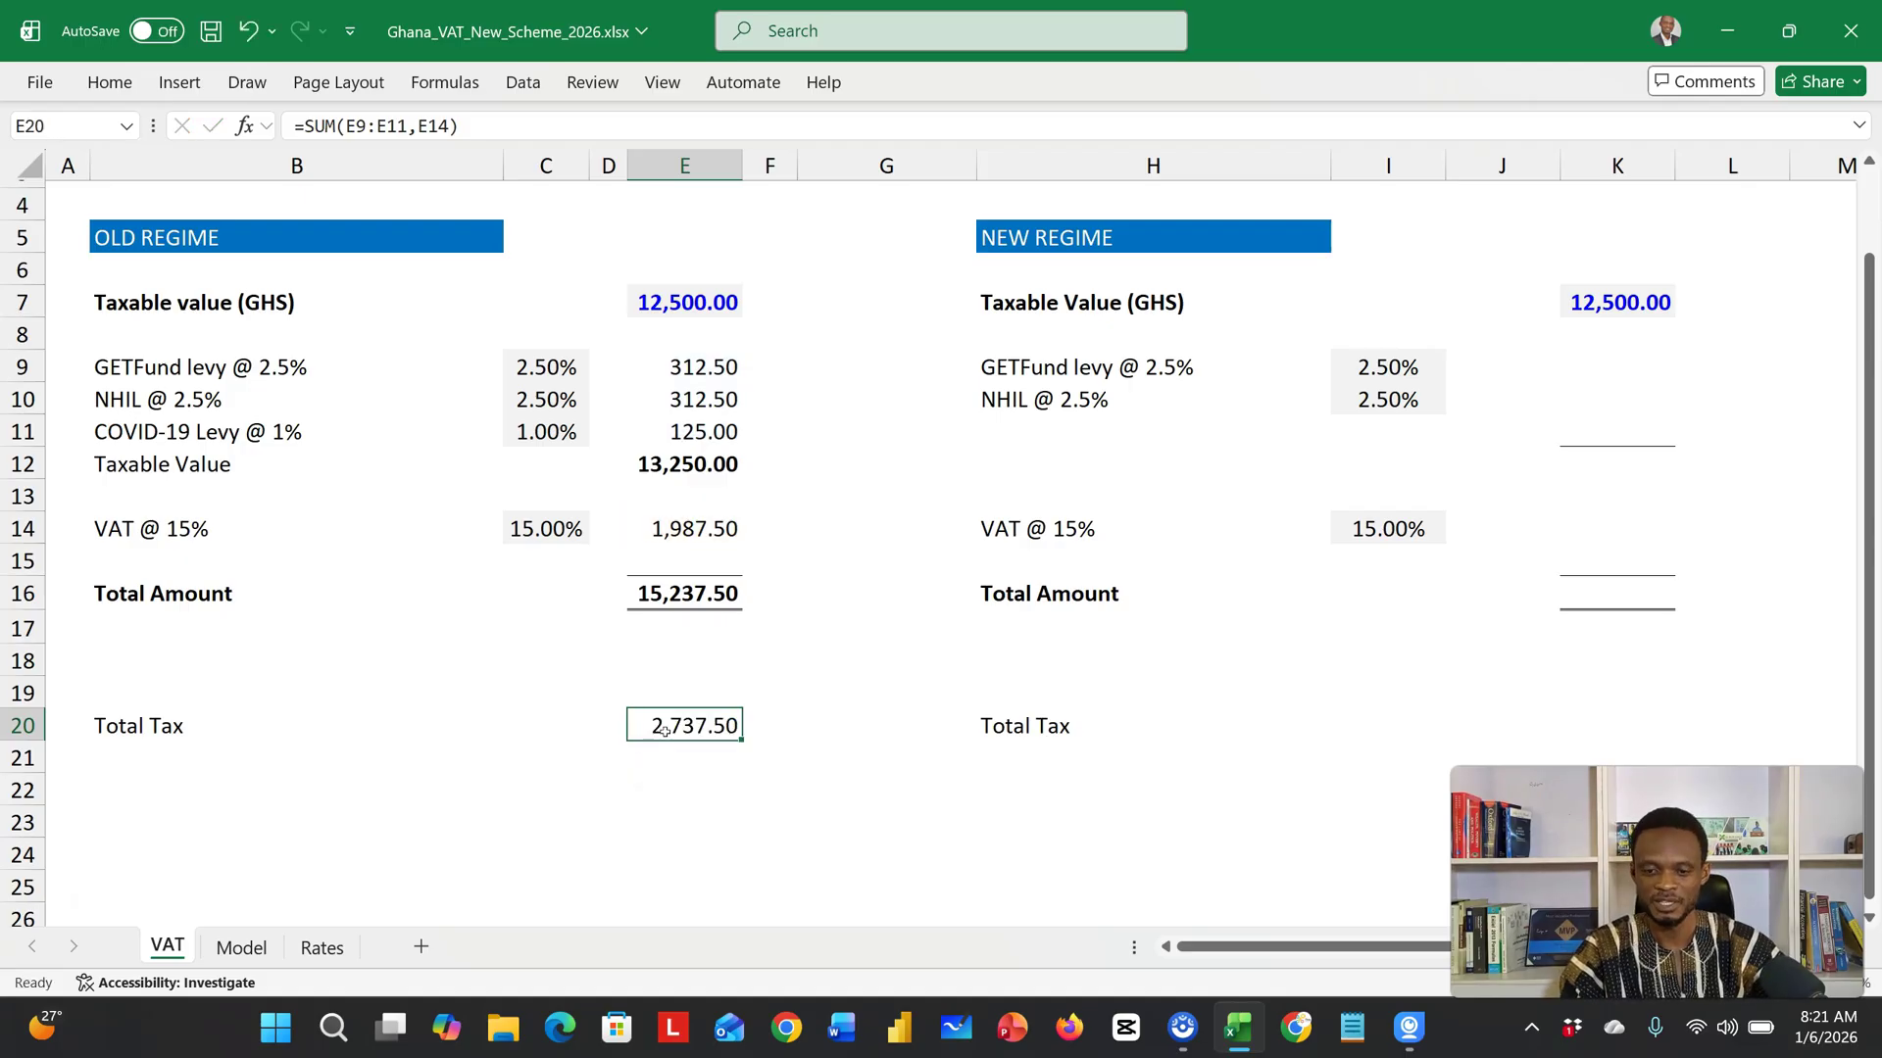
pyautogui.hscroll(1, 1225, 586)
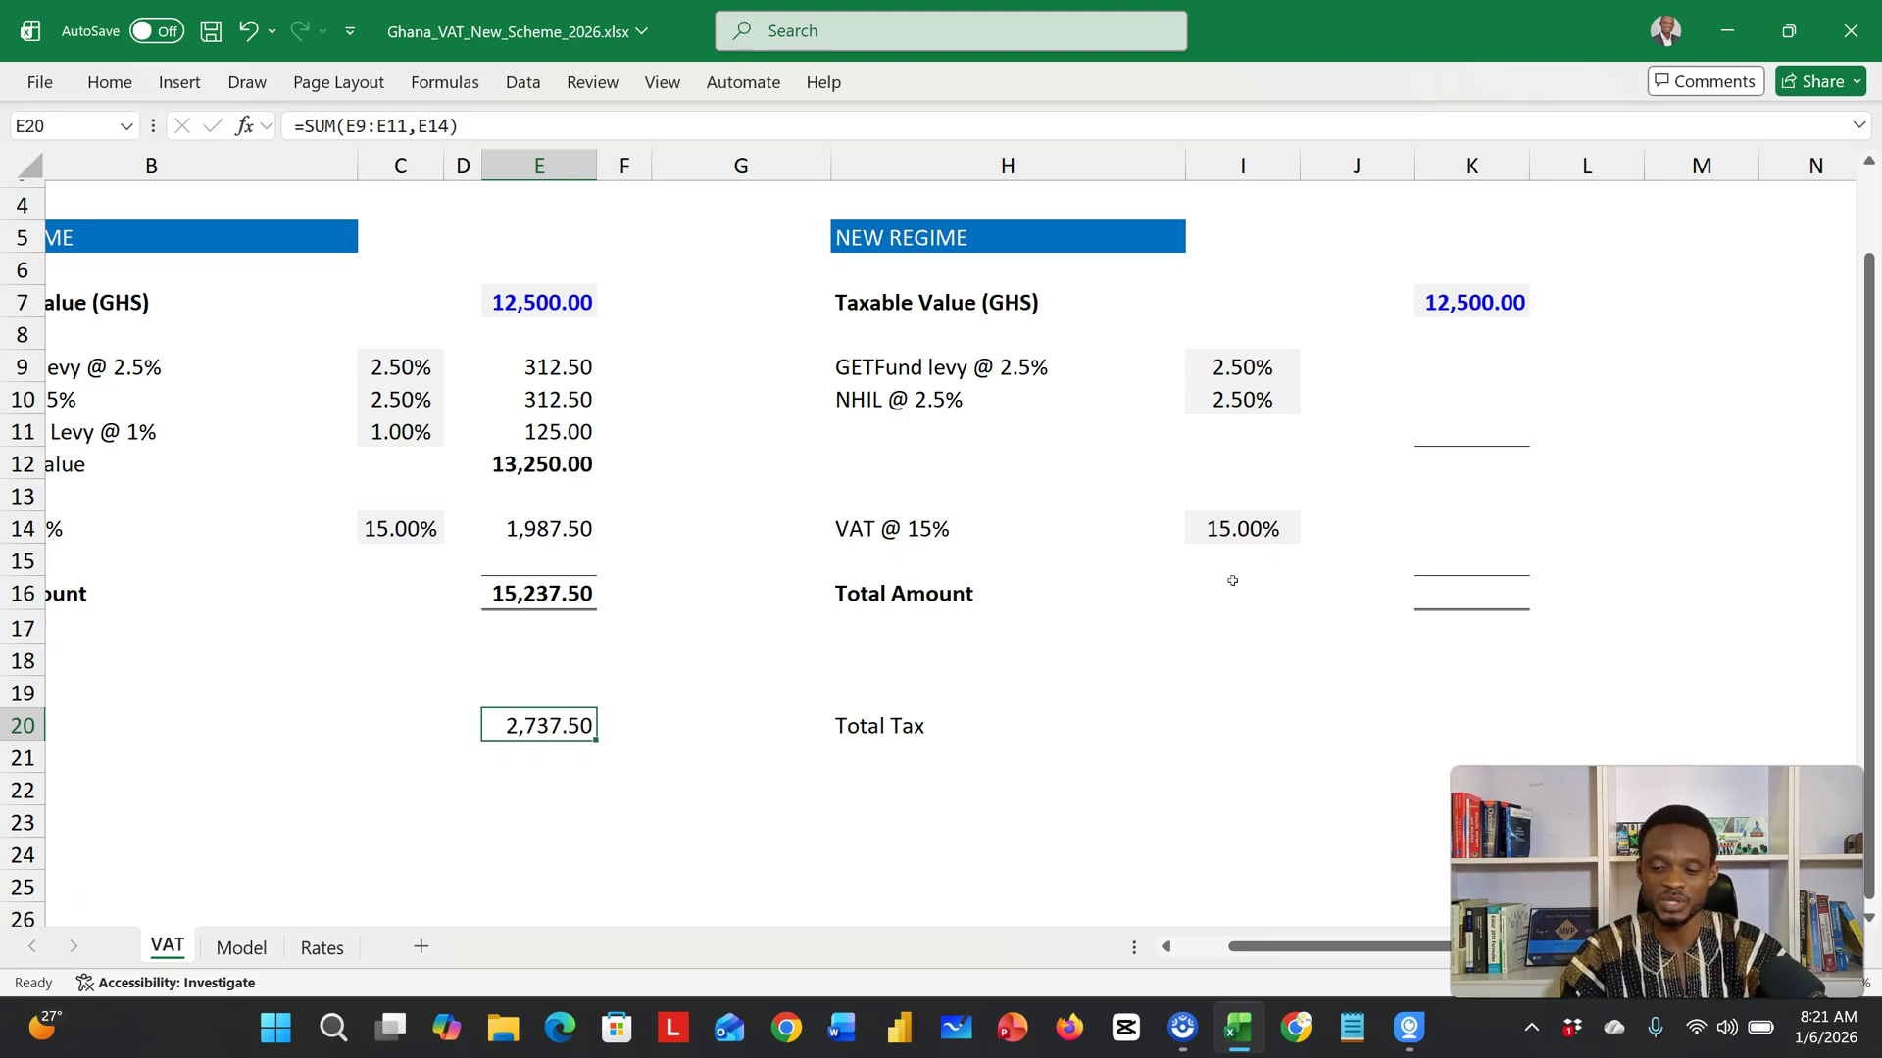
# Step: Enter =I9*$K$7 in K9 and fill it into K10, giving GETFund and NHIL of 312.50 each
pyautogui.click(1438, 365)
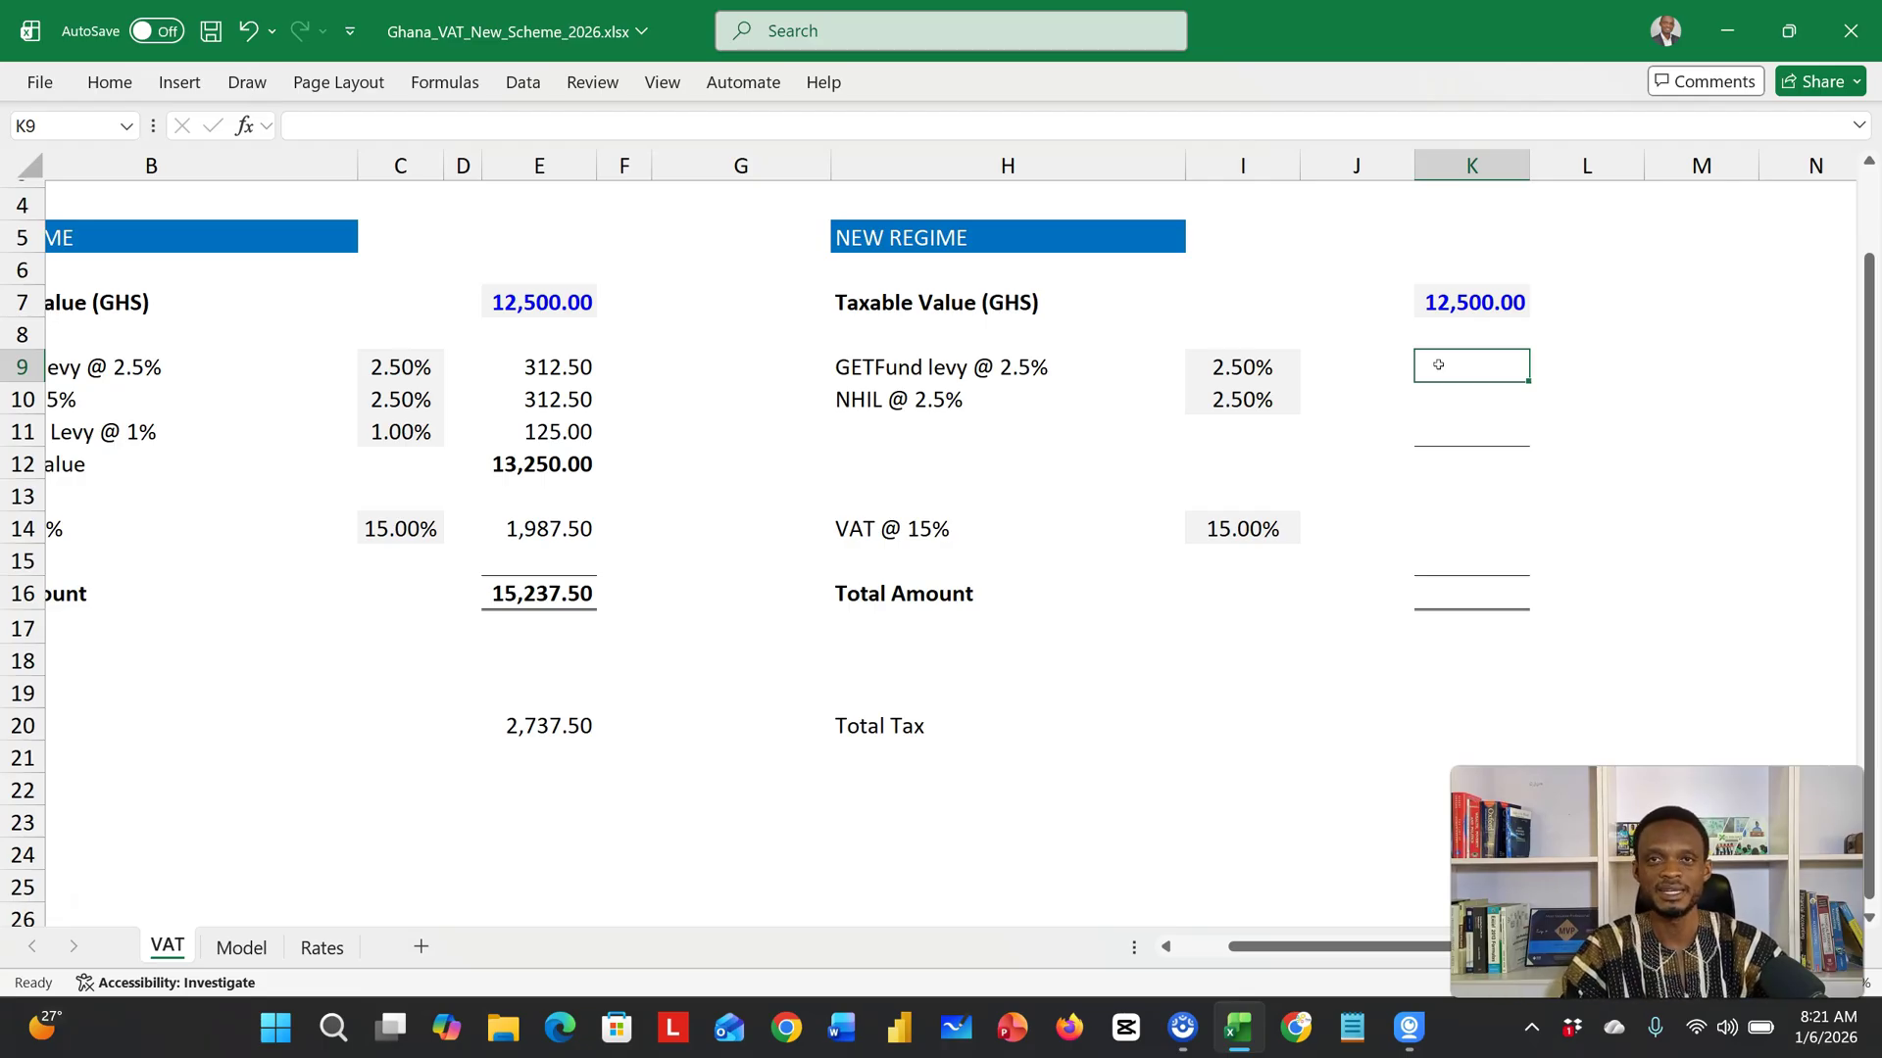
pyautogui.write('=')
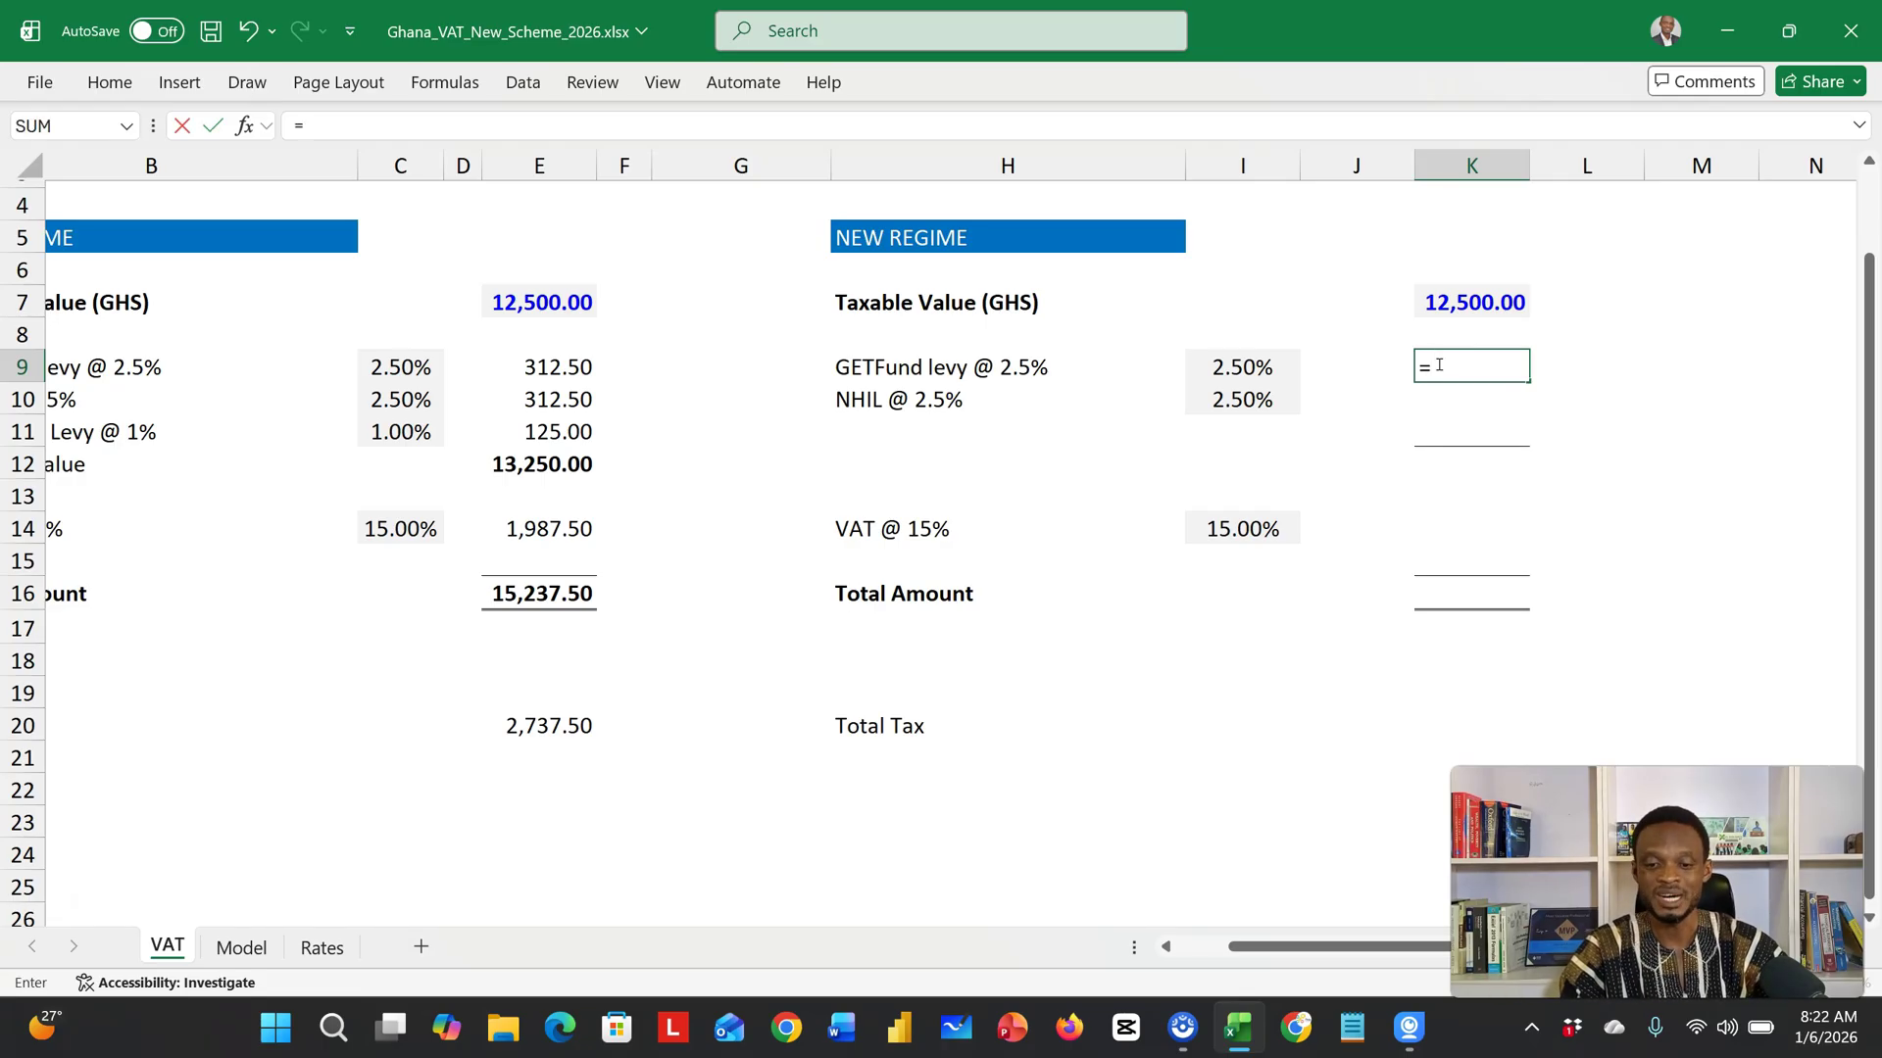
pyautogui.click(1225, 367)
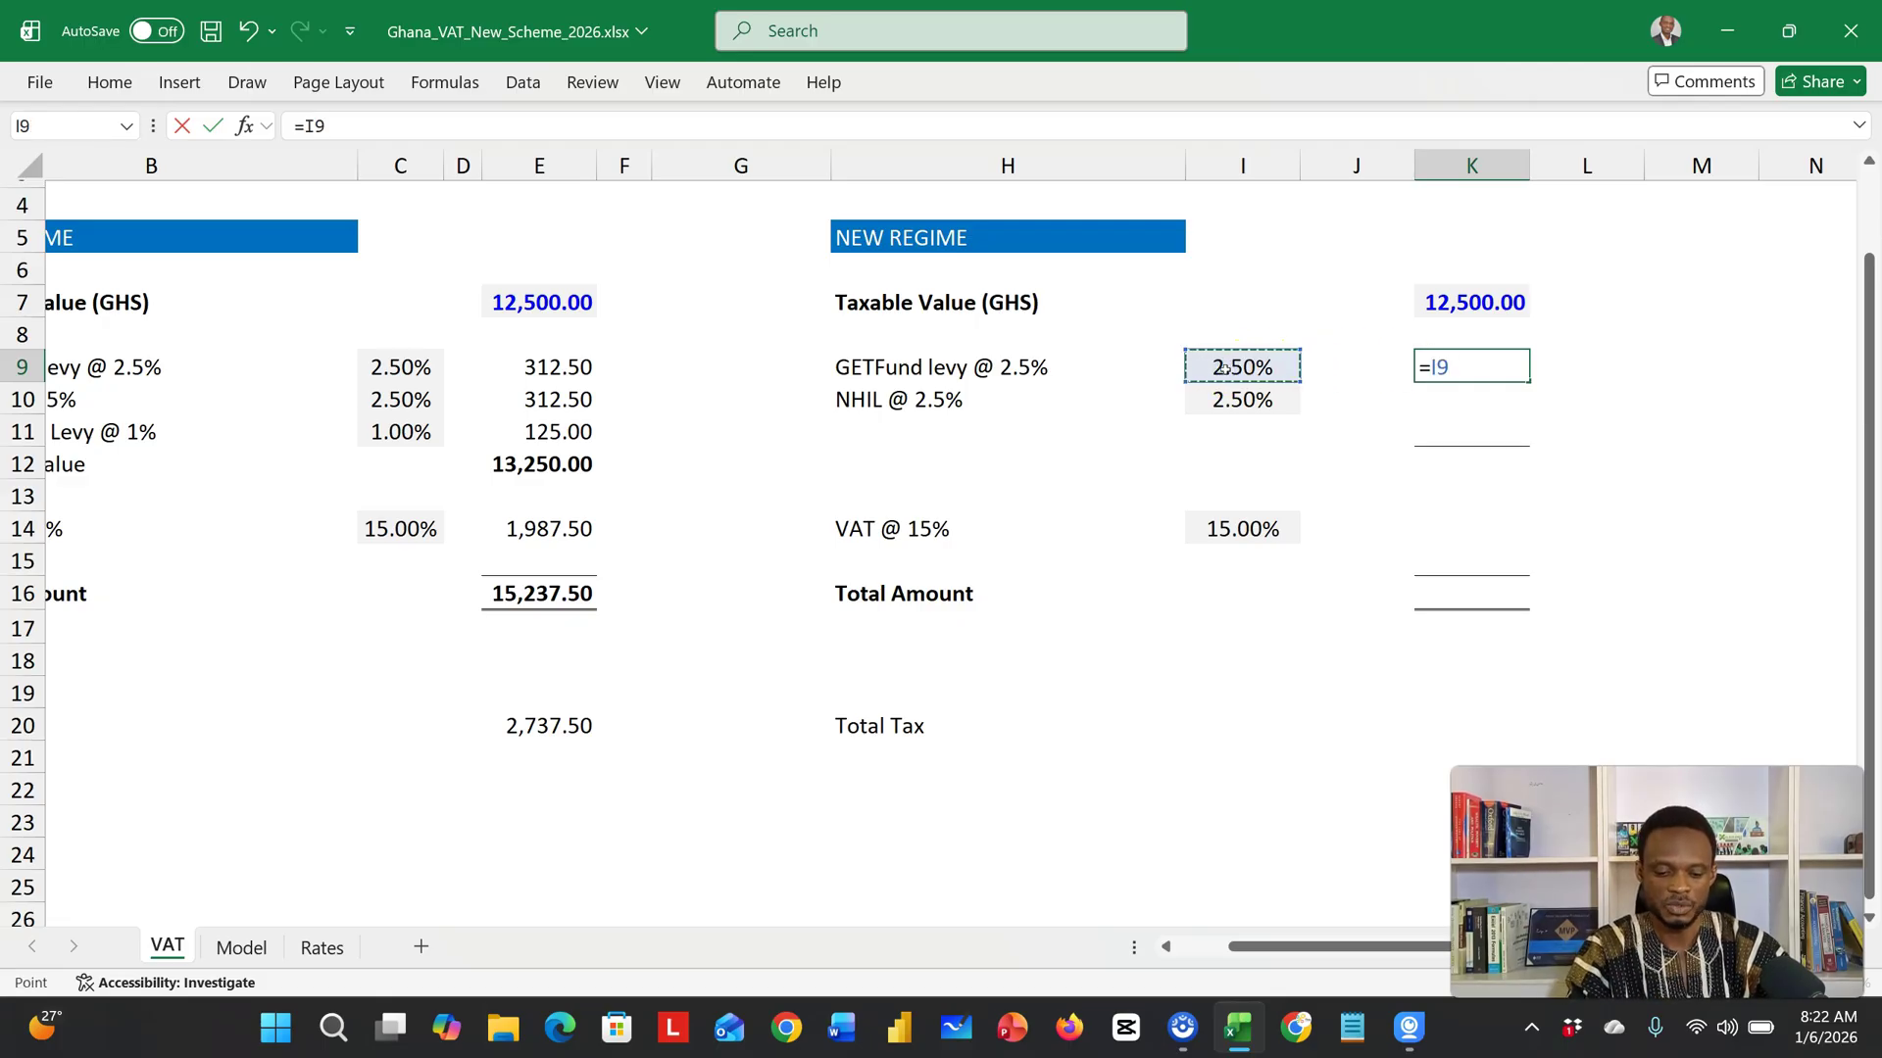
pyautogui.write('*')
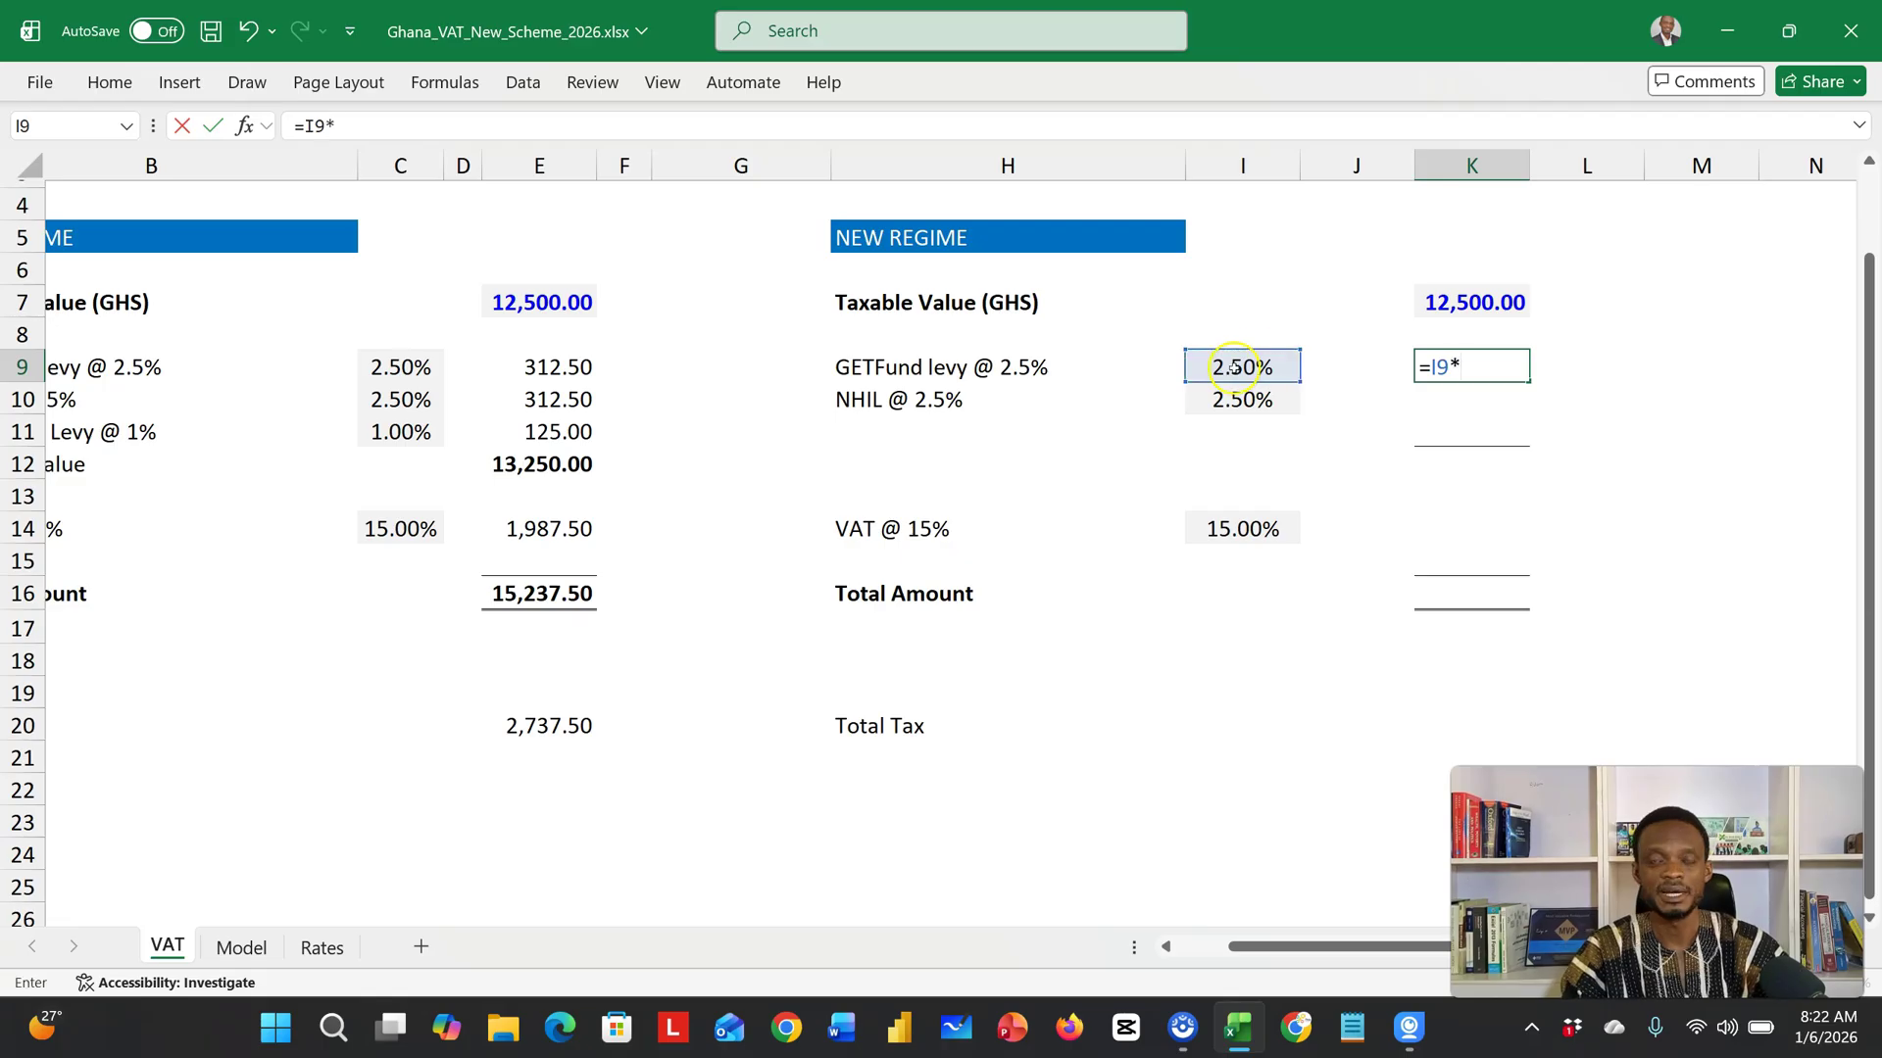
pyautogui.click(1458, 302)
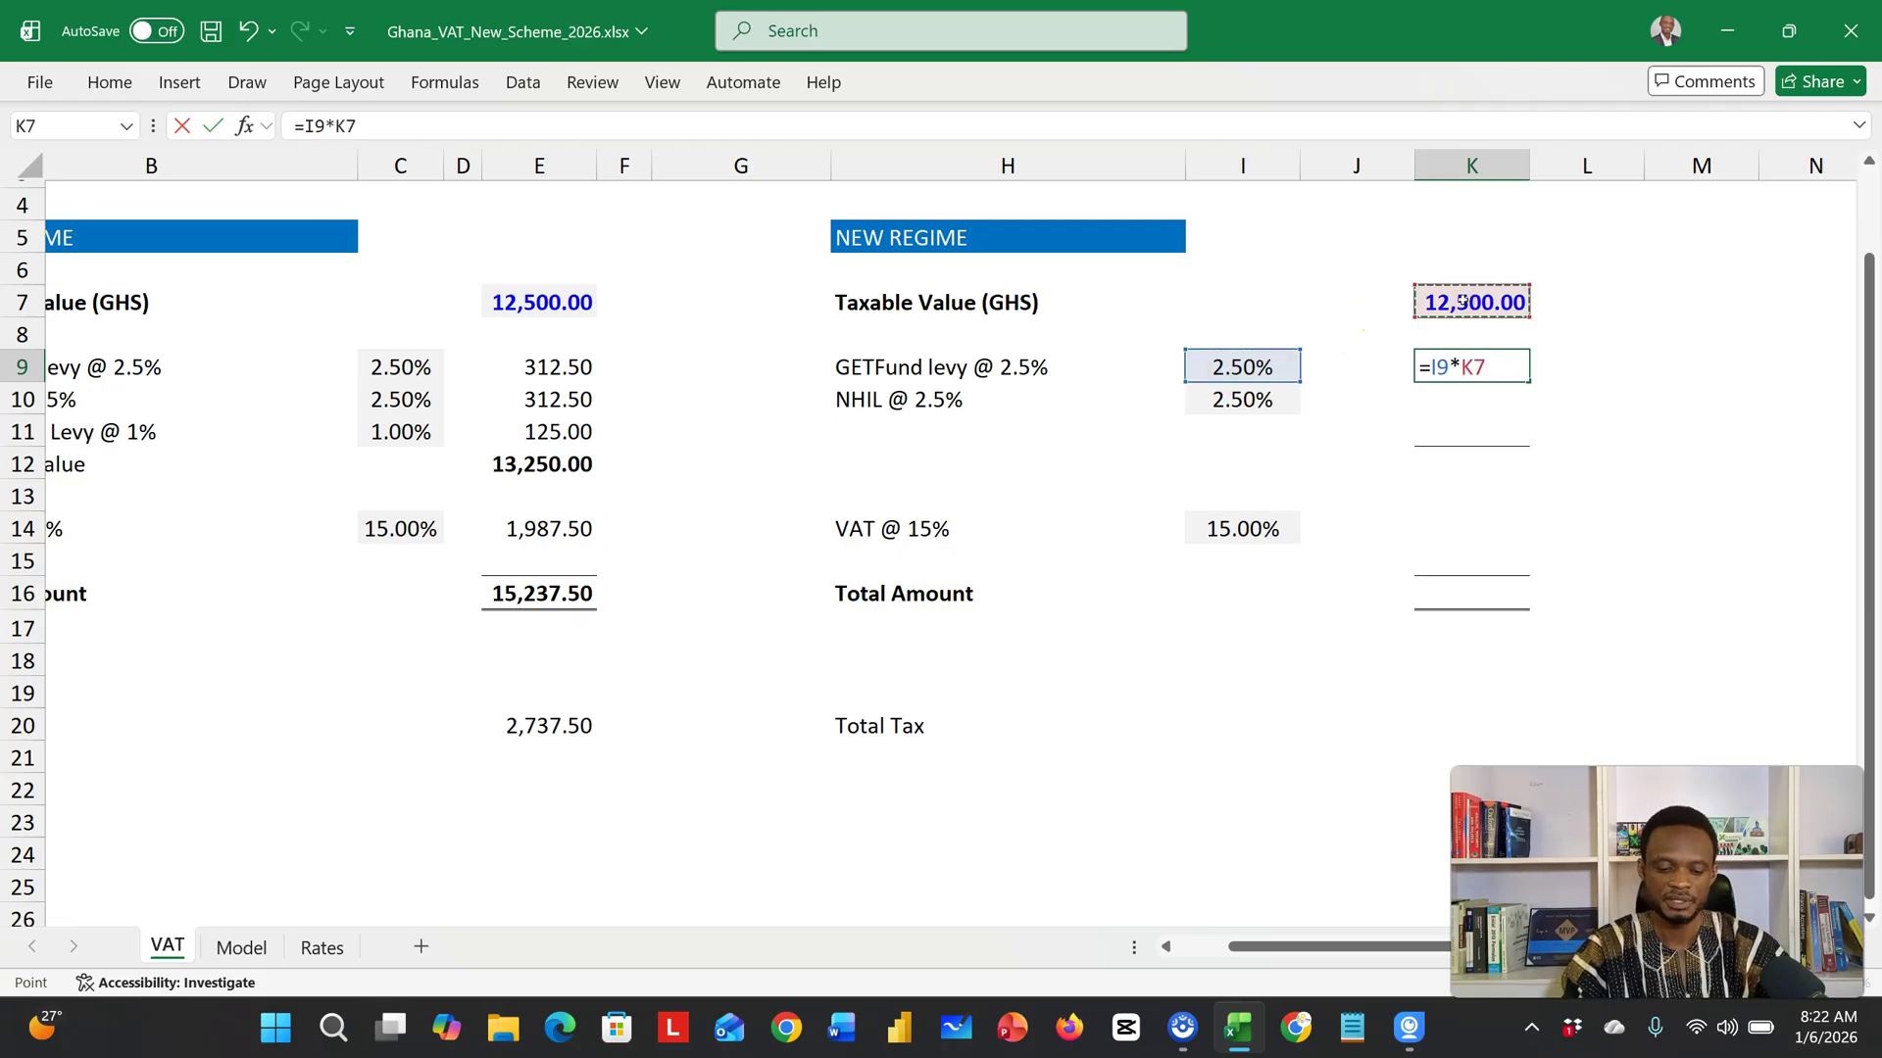
pyautogui.press('F4')
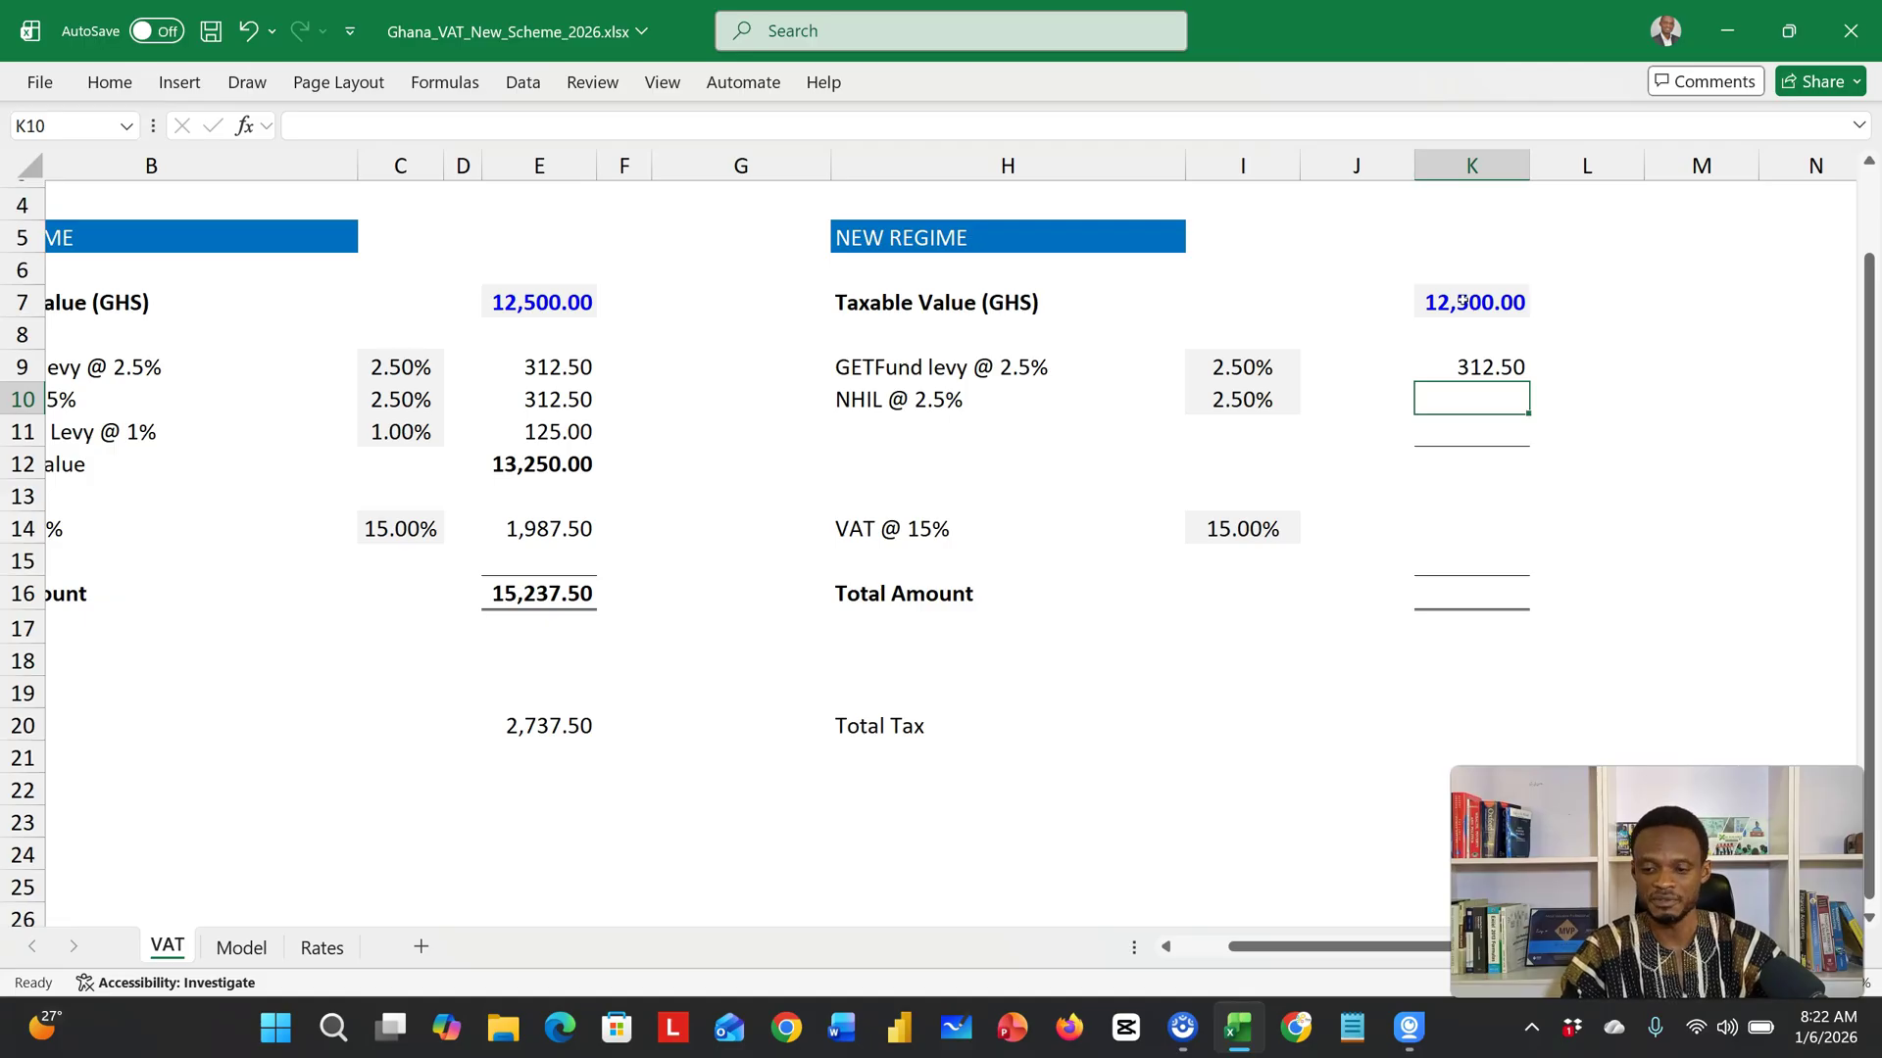
pyautogui.hotkey('ctrl', 'd')
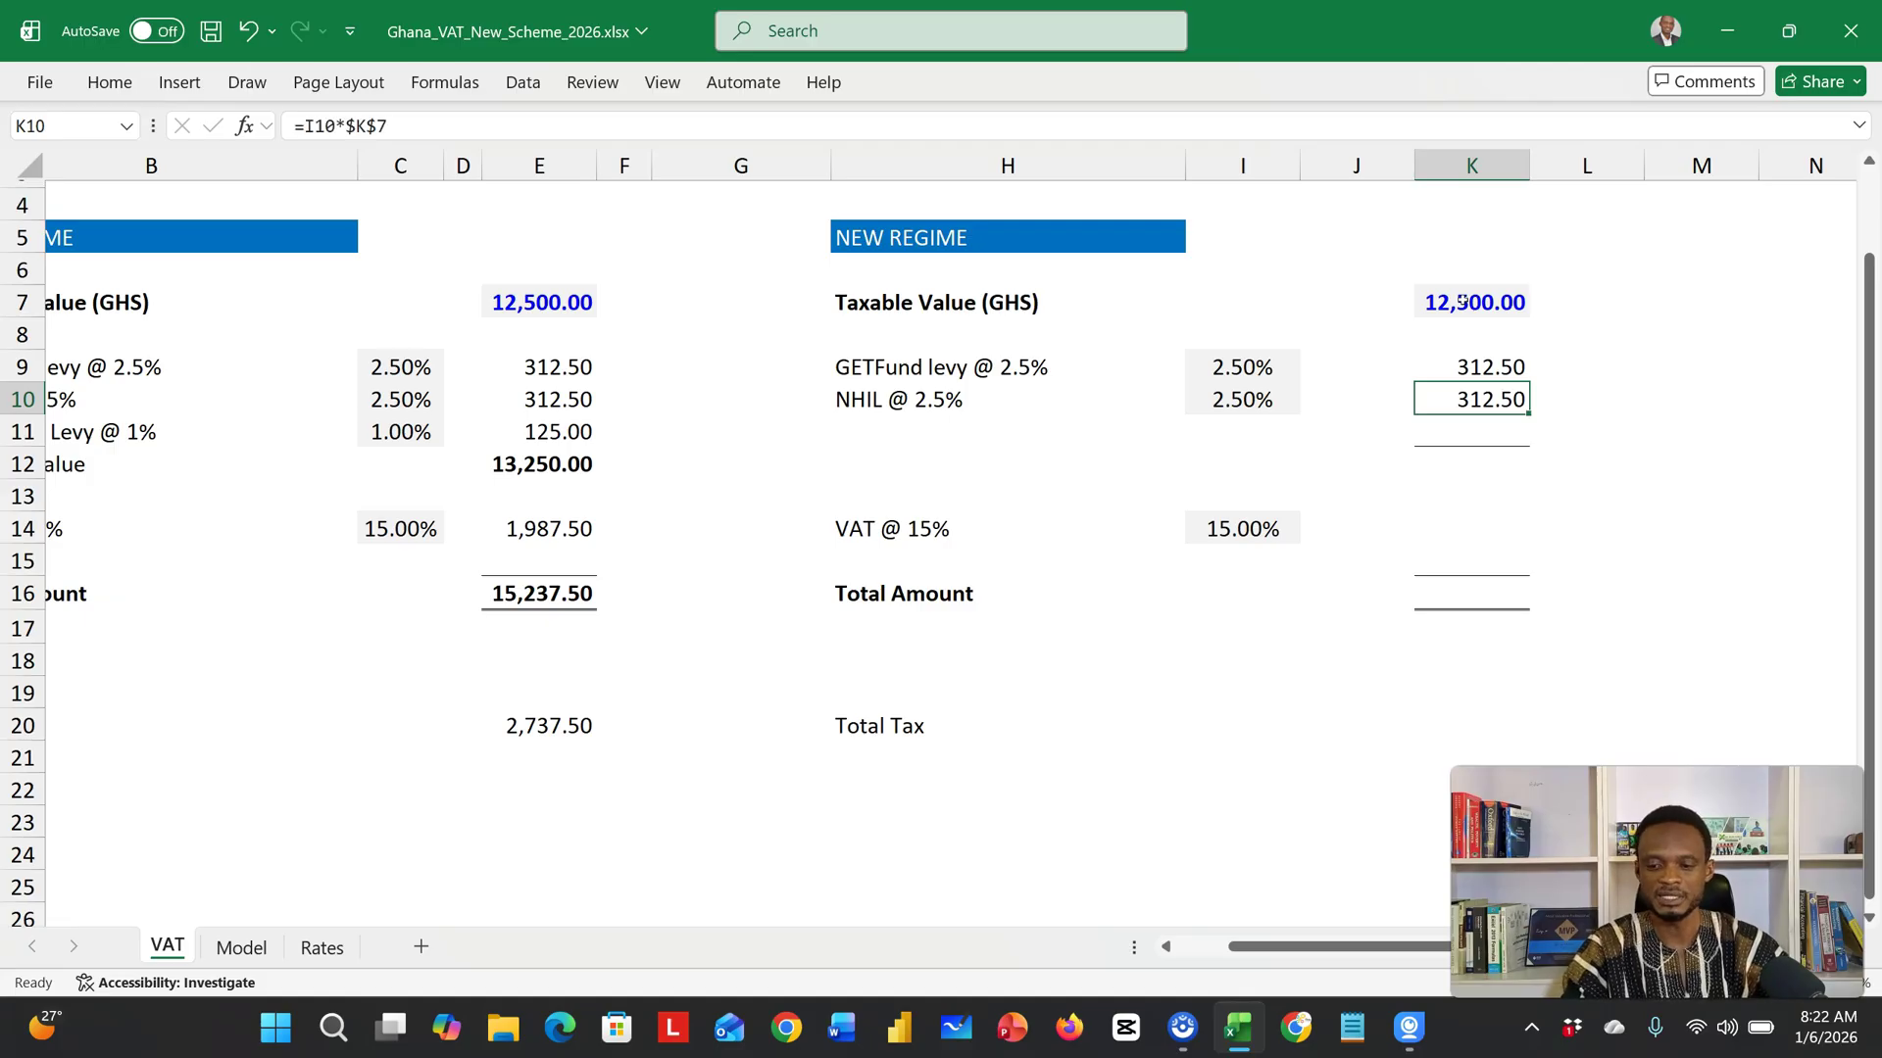
pyautogui.doubleClick(1454, 401)
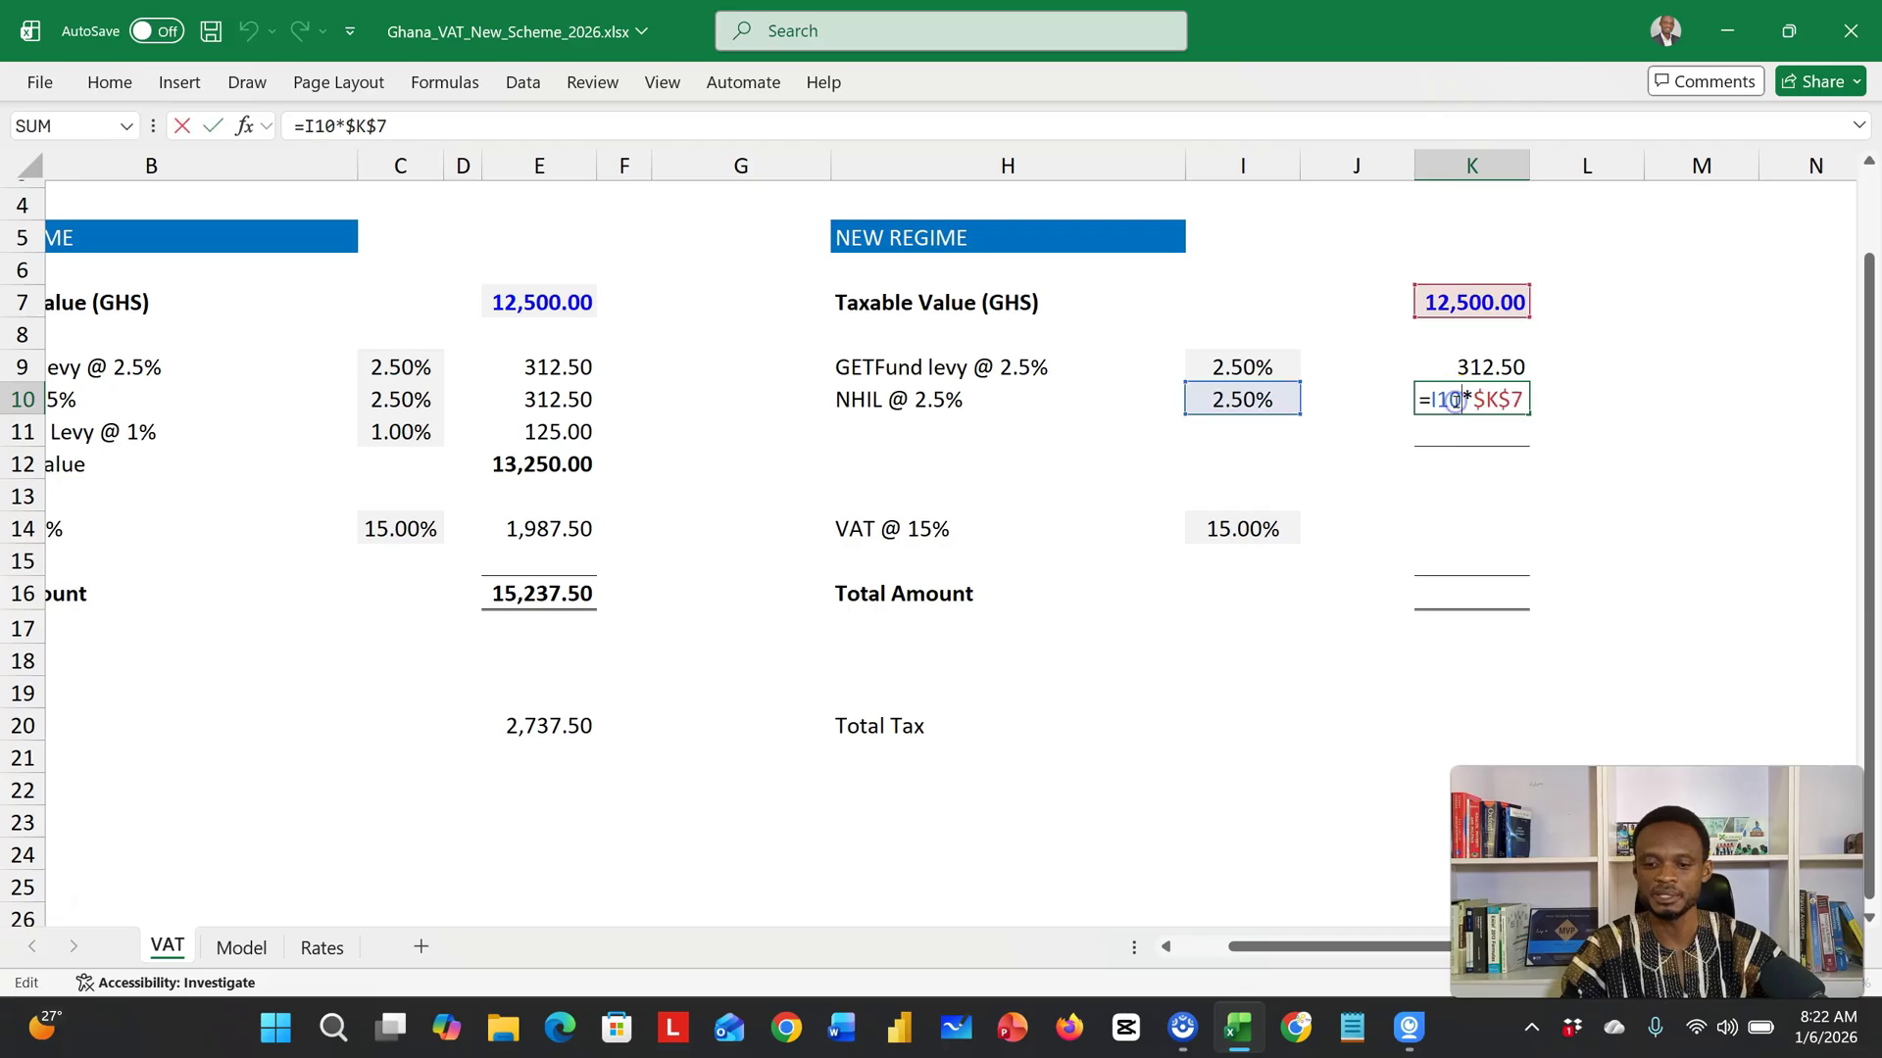
pyautogui.press('Return')
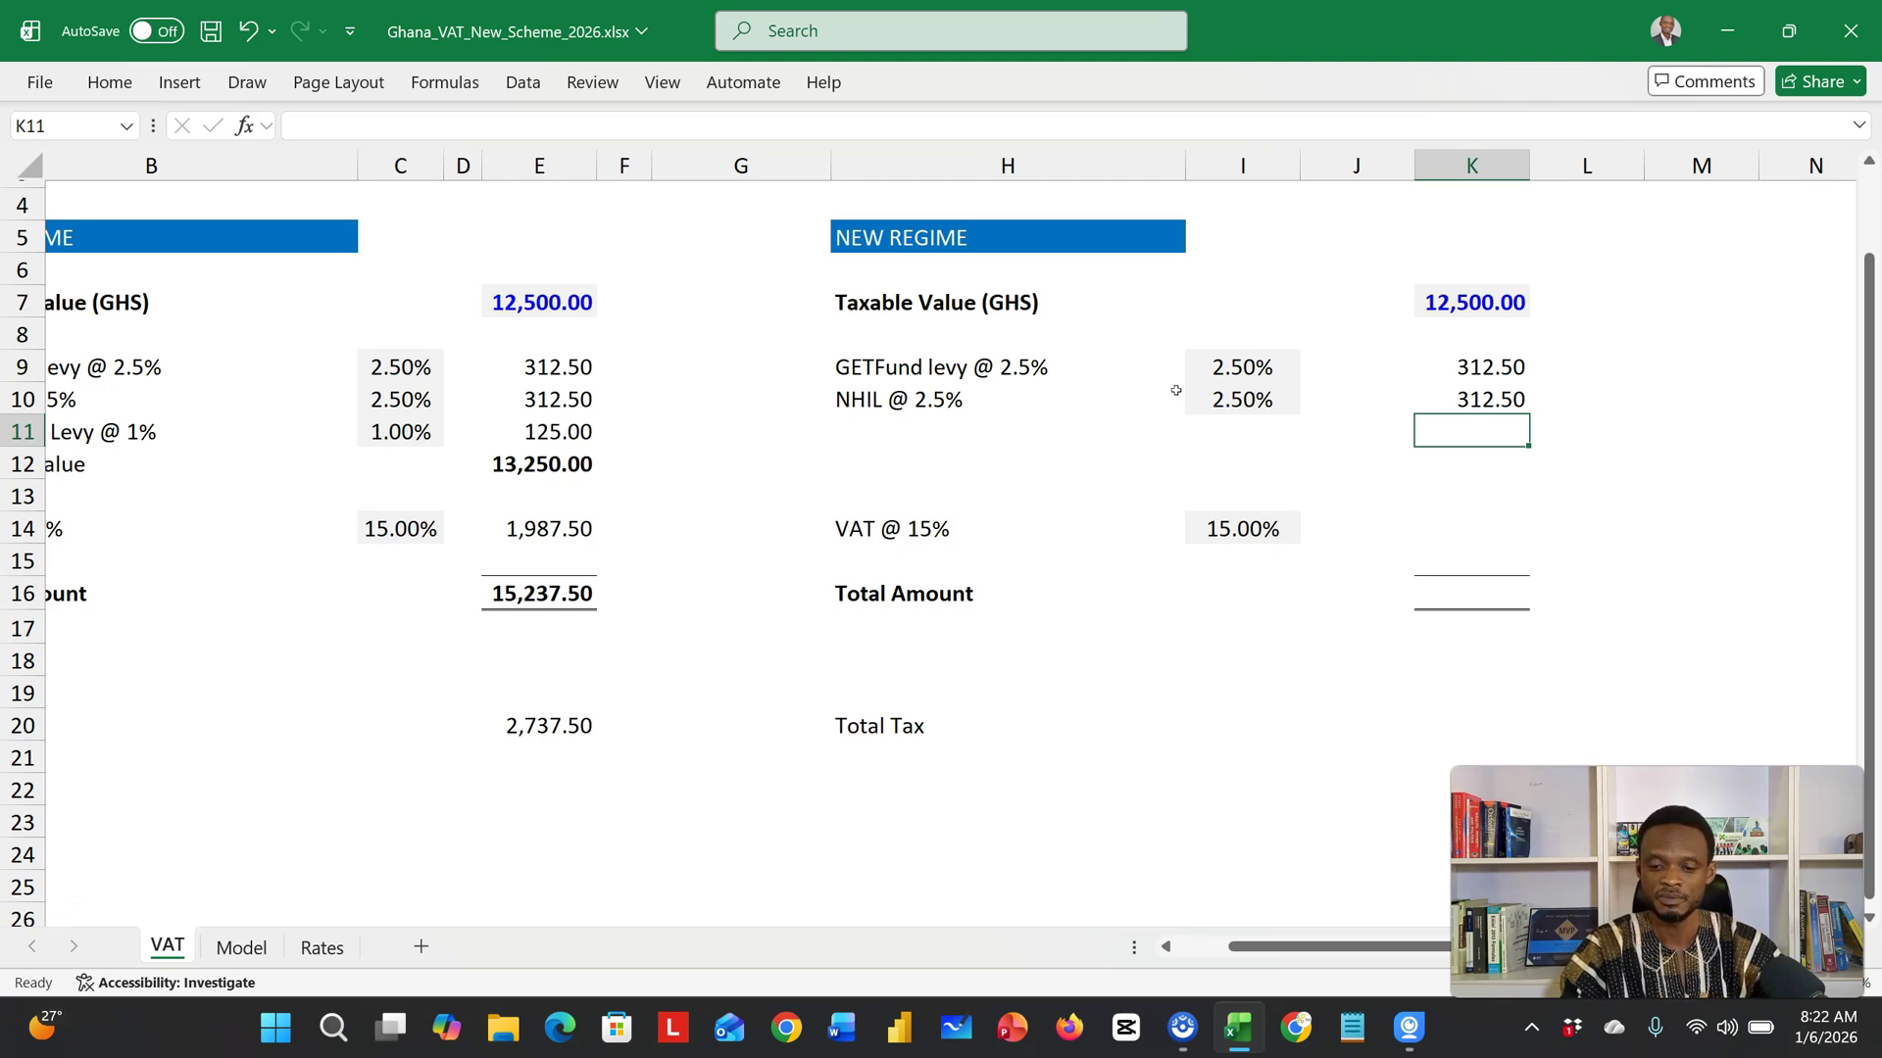
# Step: Enter =I14*K7 in K14 so the new-regime 15% VAT reads 1,875.00
pyautogui.click(906, 440)
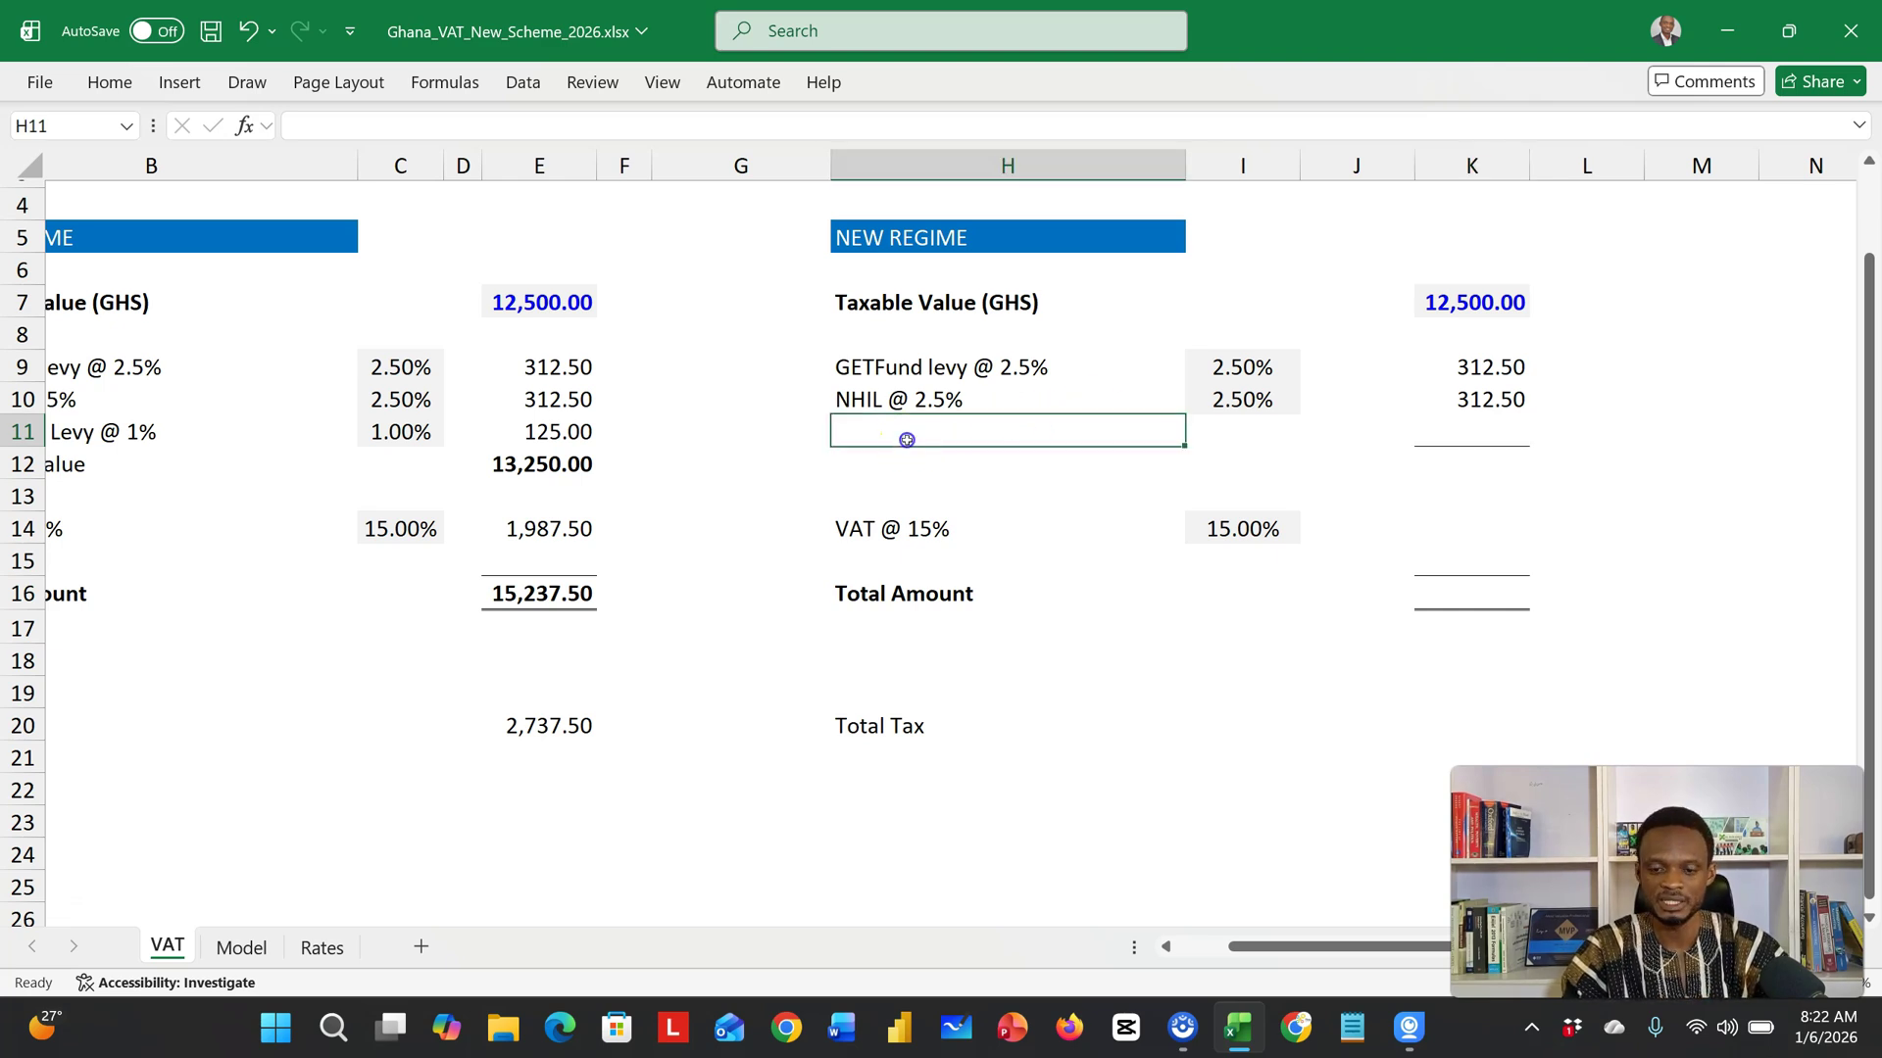
pyautogui.moveTo(907, 440); pyautogui.dragTo(1284, 448)
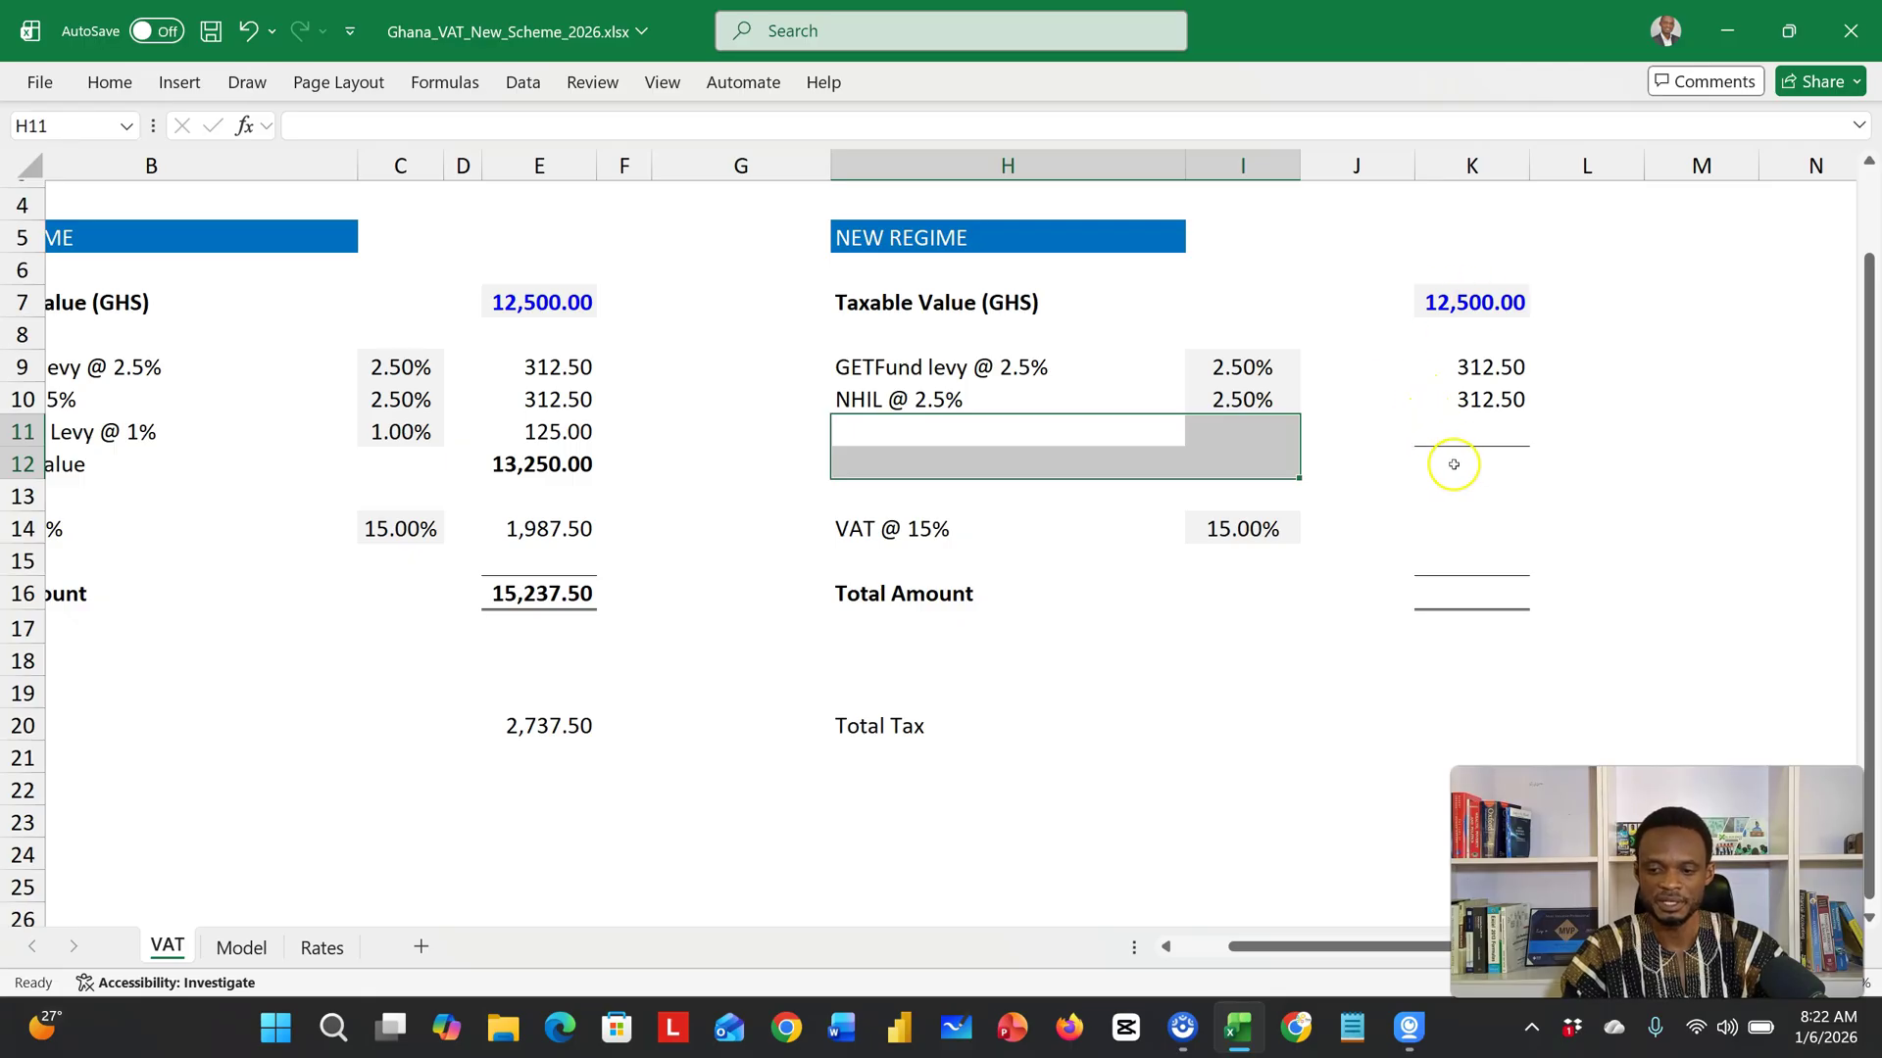
pyautogui.click(1451, 522)
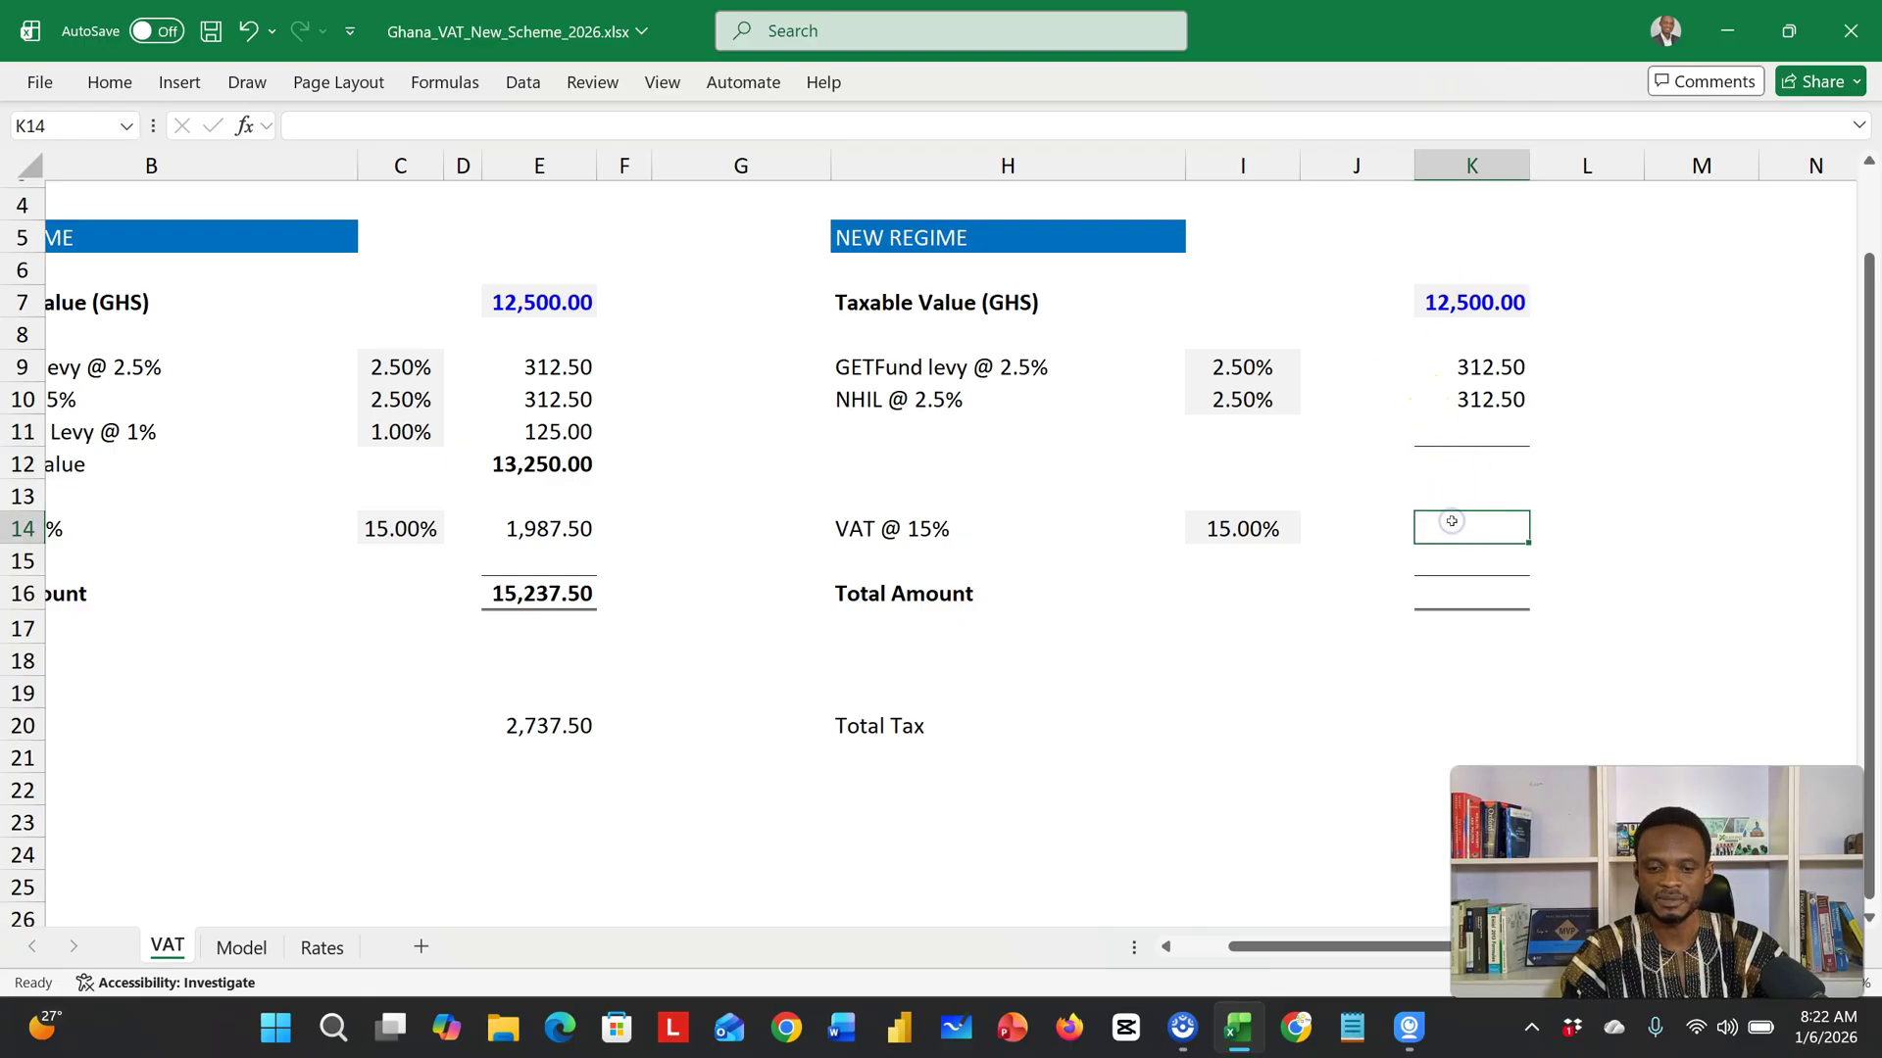
pyautogui.click(562, 468)
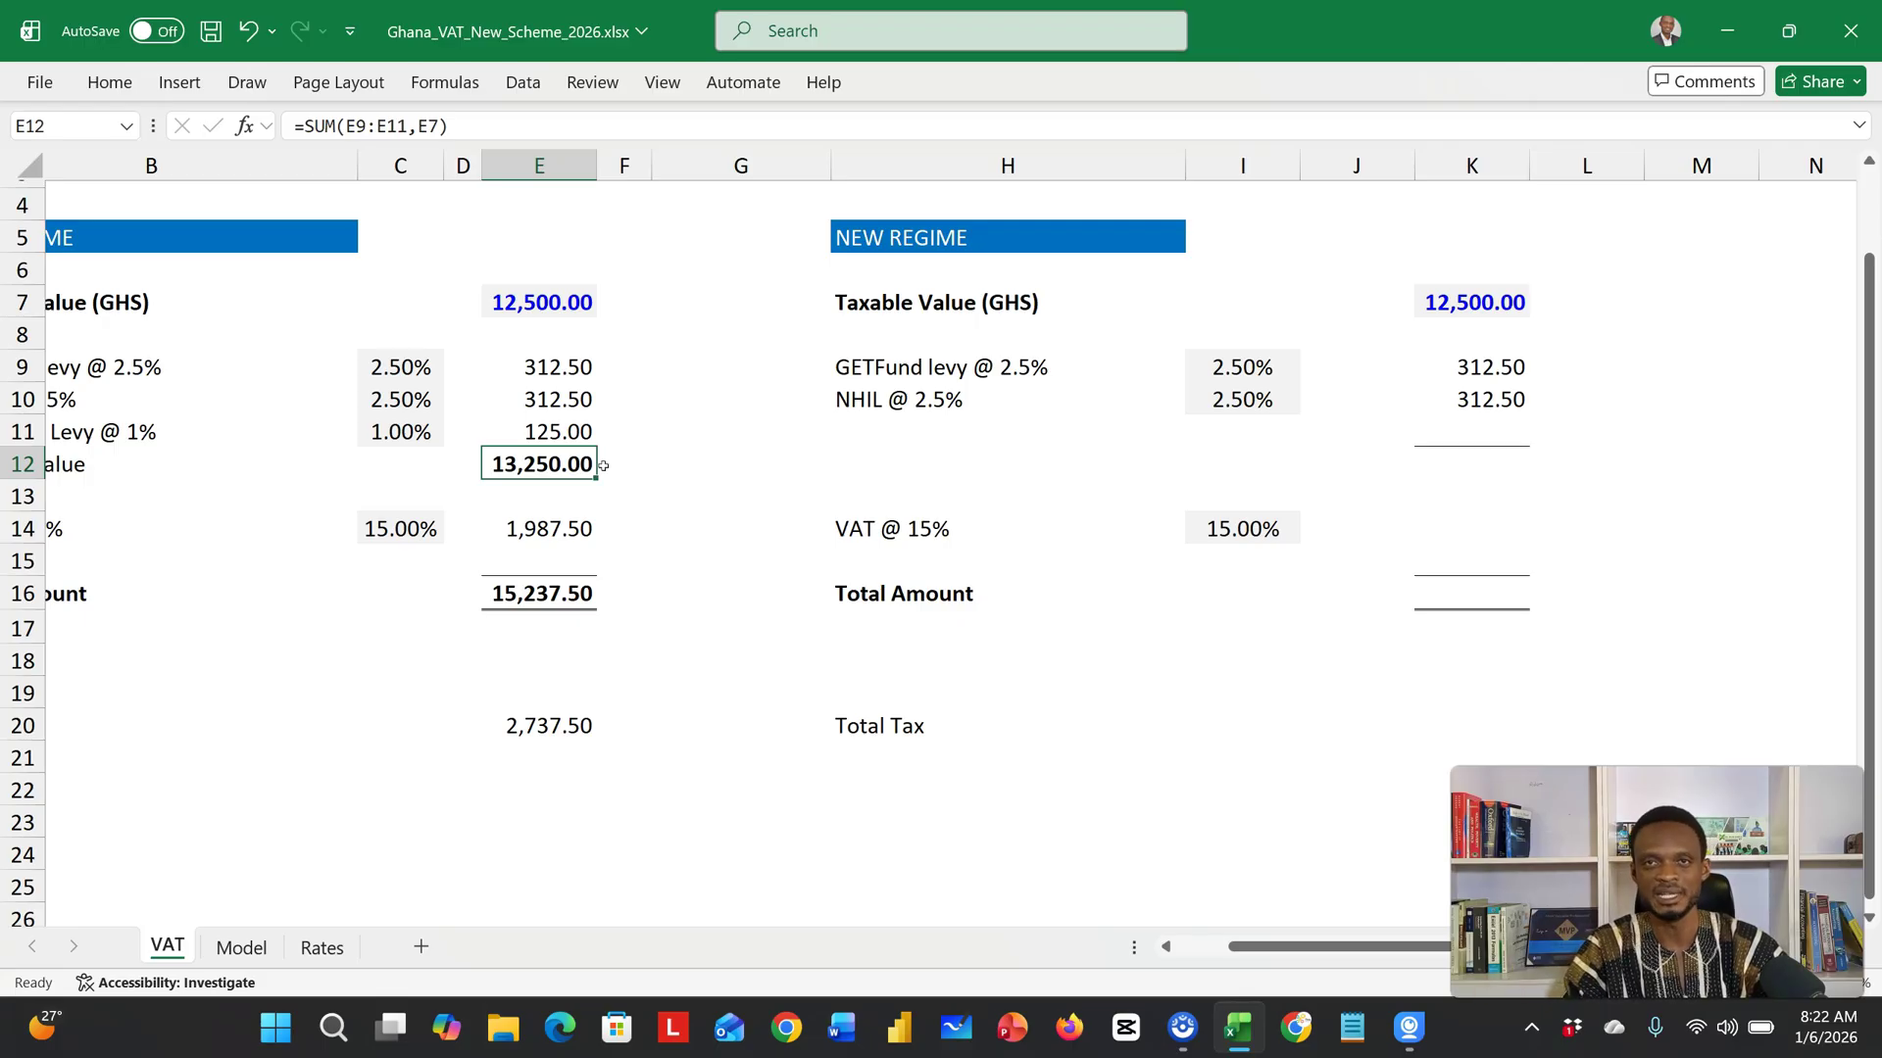
pyautogui.click(1451, 524)
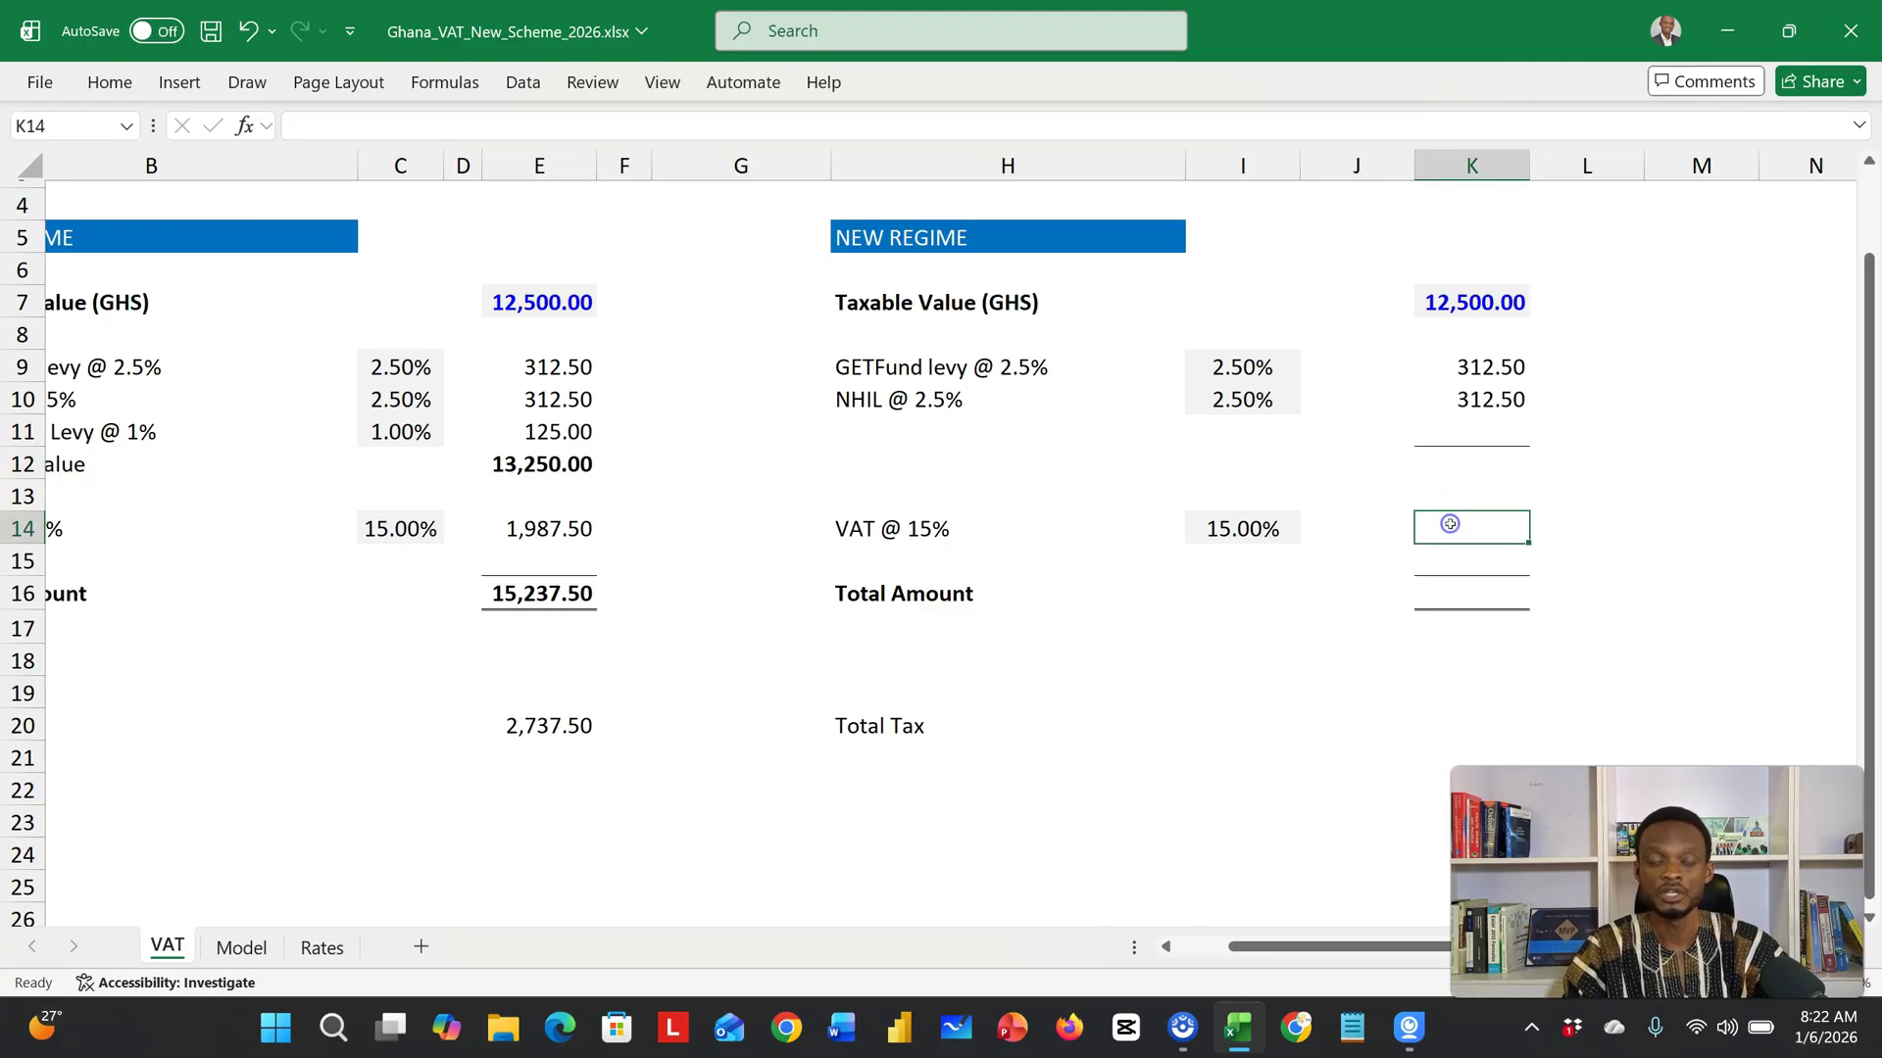
pyautogui.write('=')
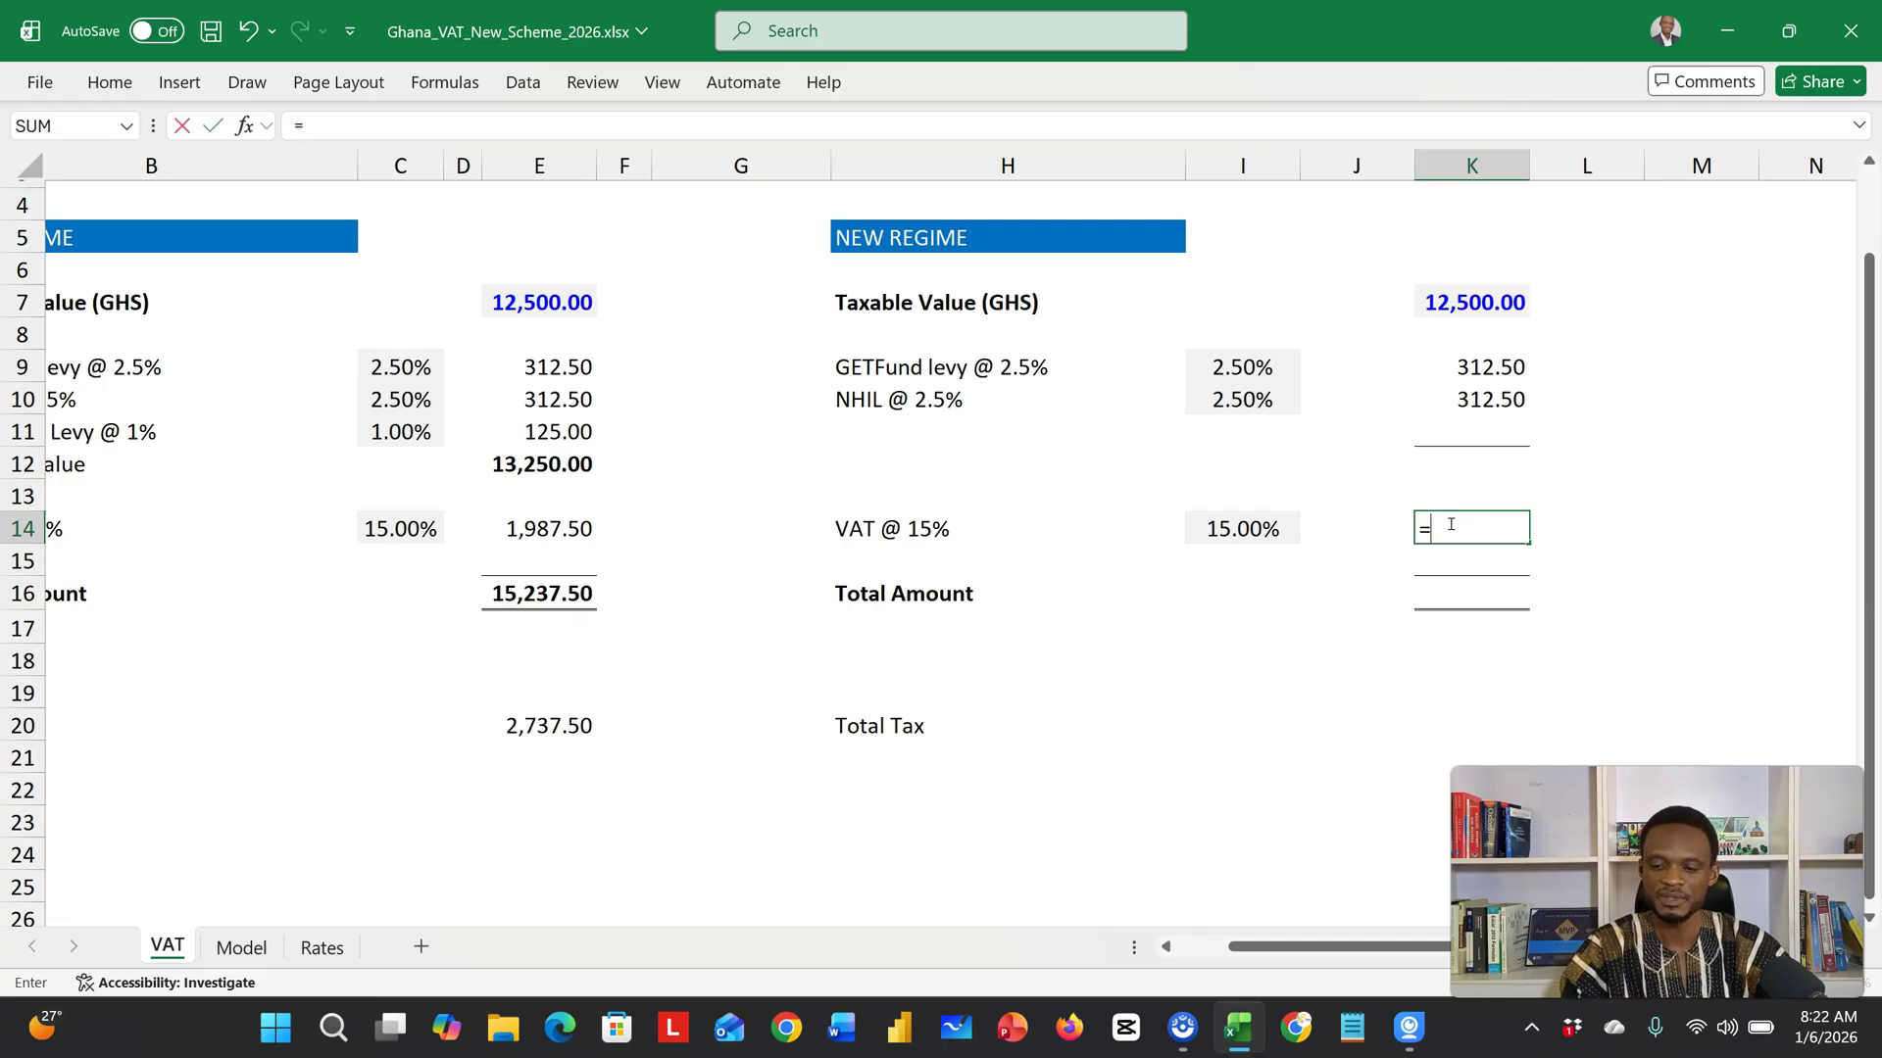
pyautogui.click(1230, 529)
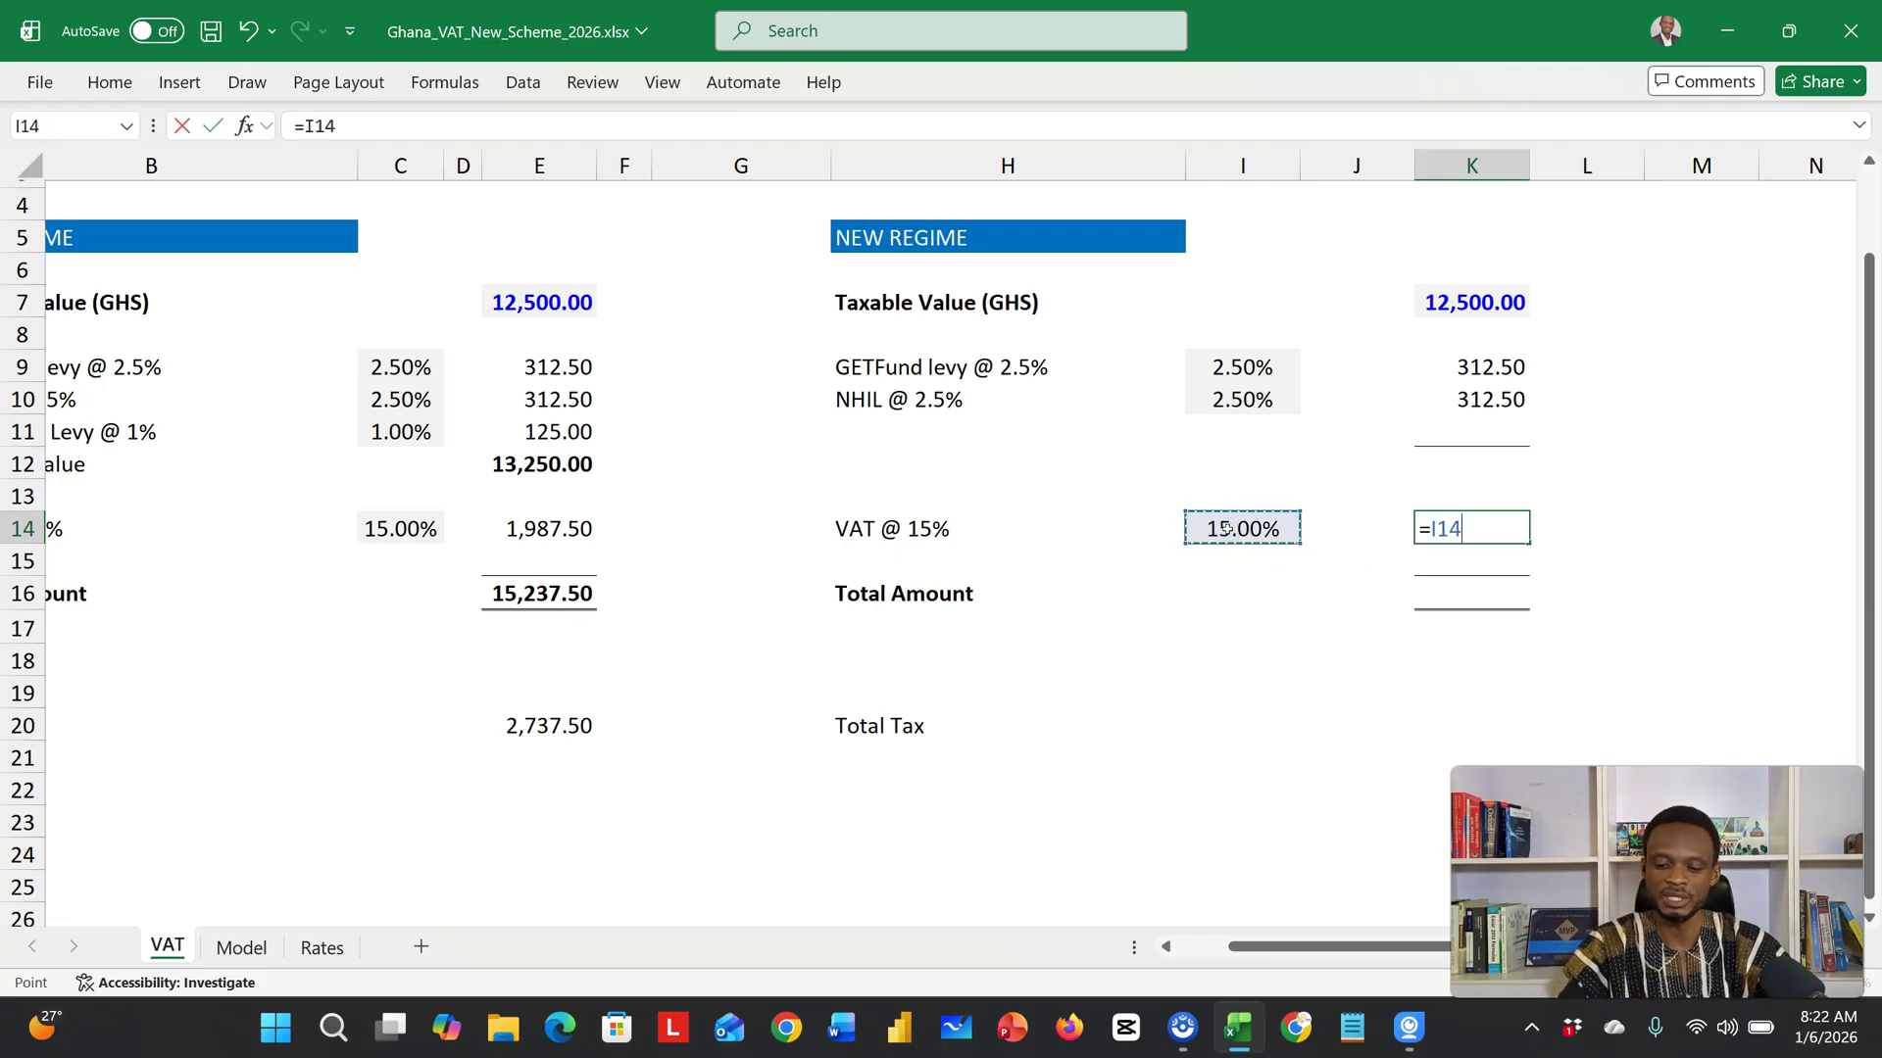
pyautogui.write('*')
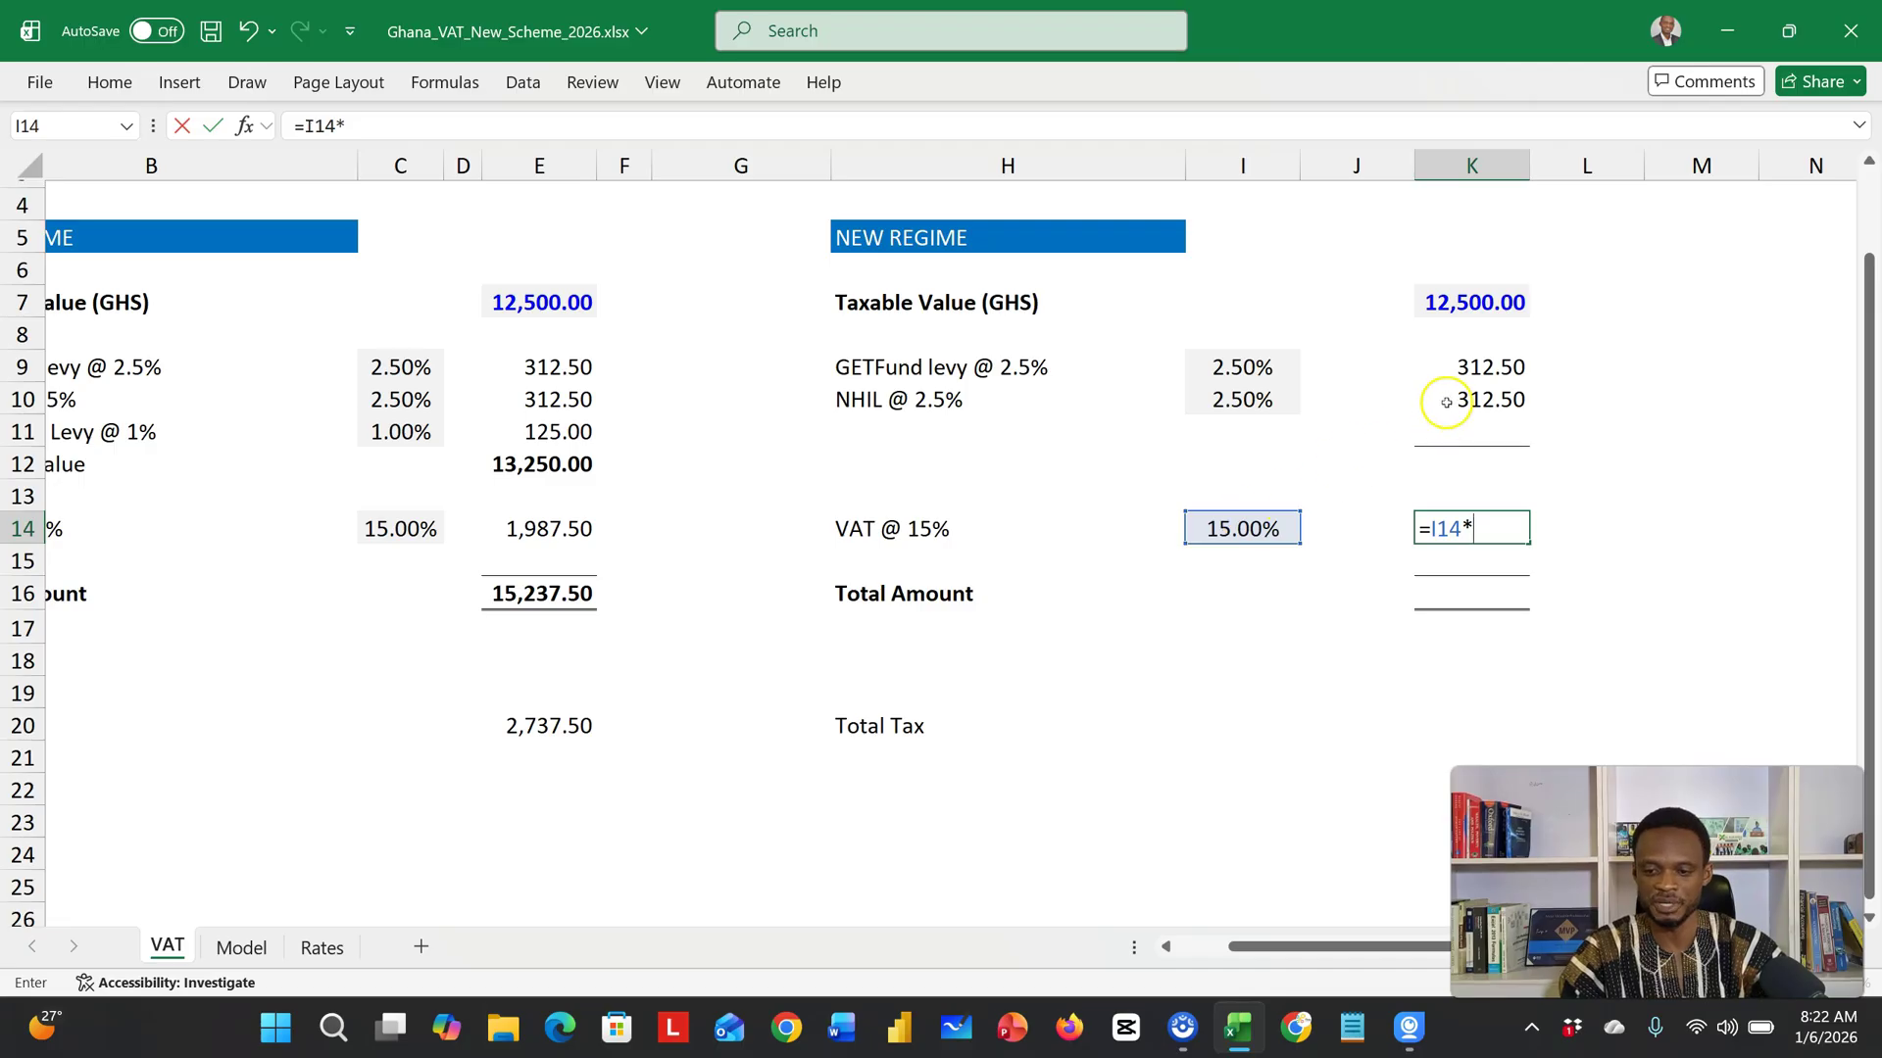
pyautogui.click(1460, 301)
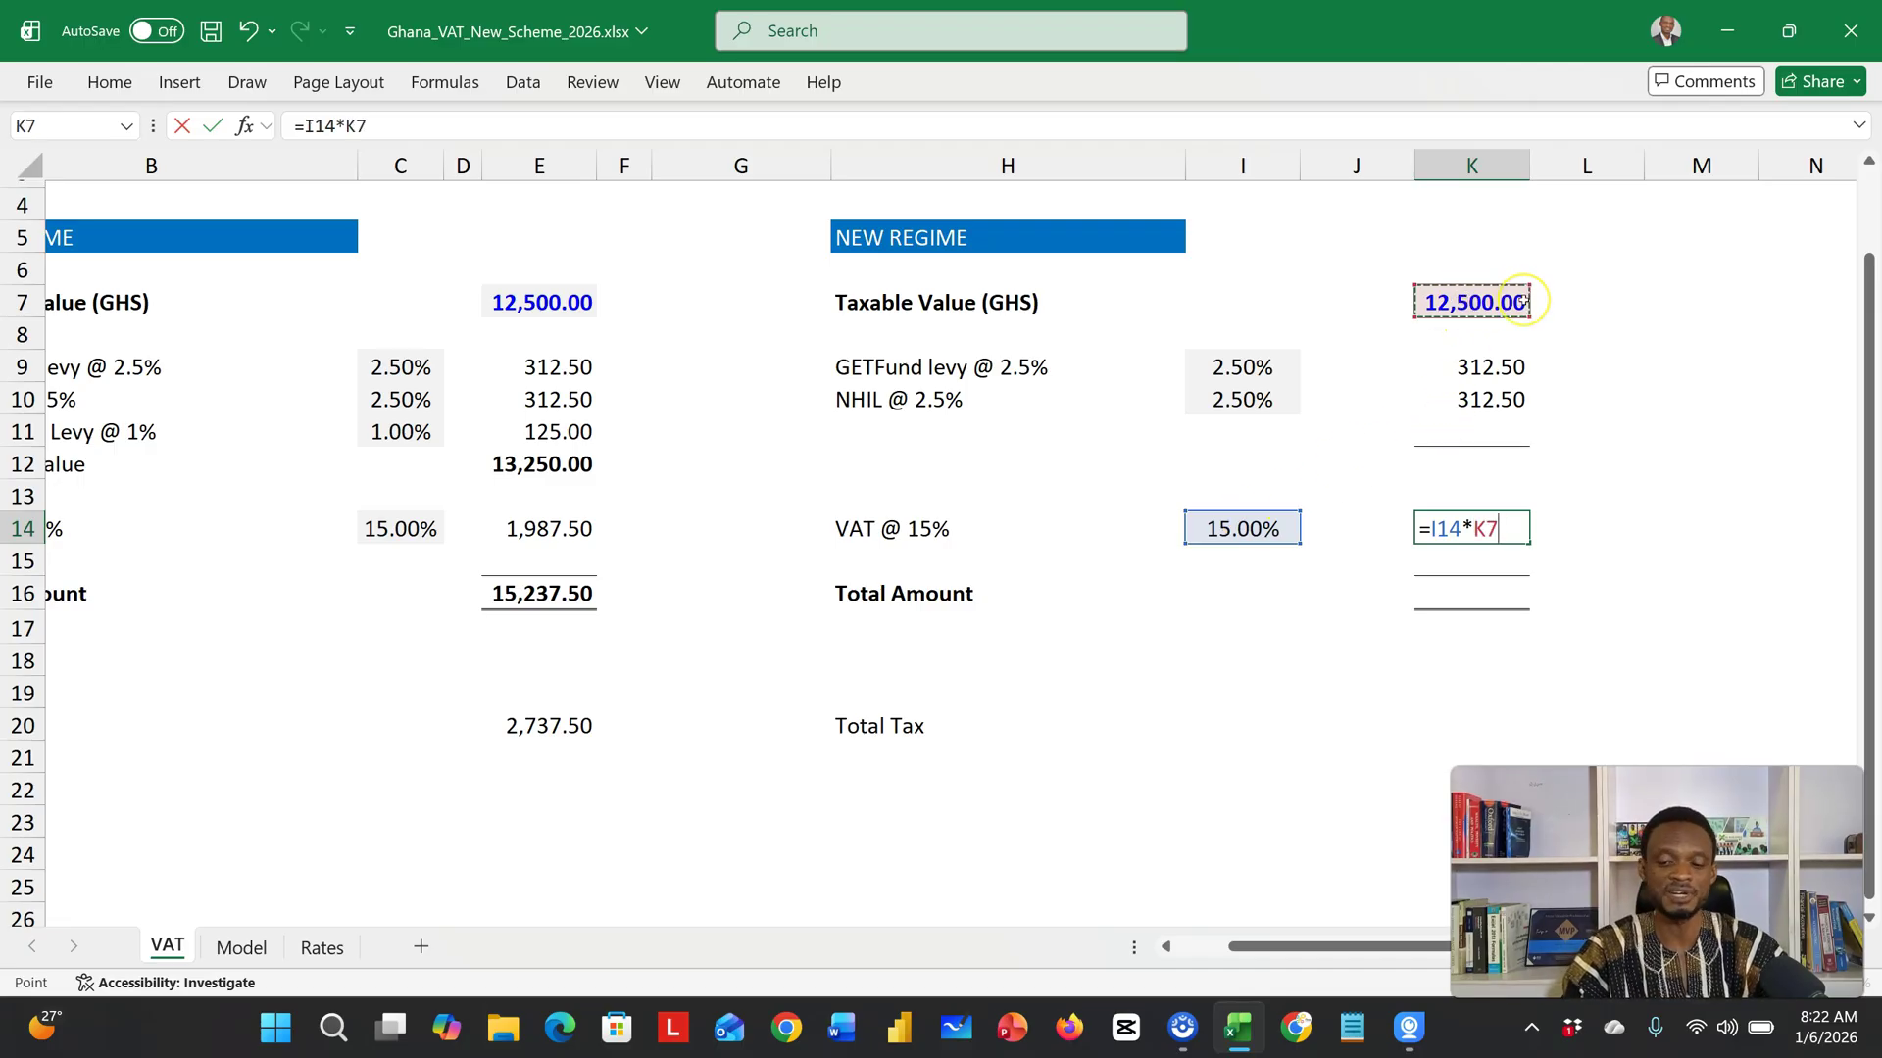
pyautogui.press('Return')
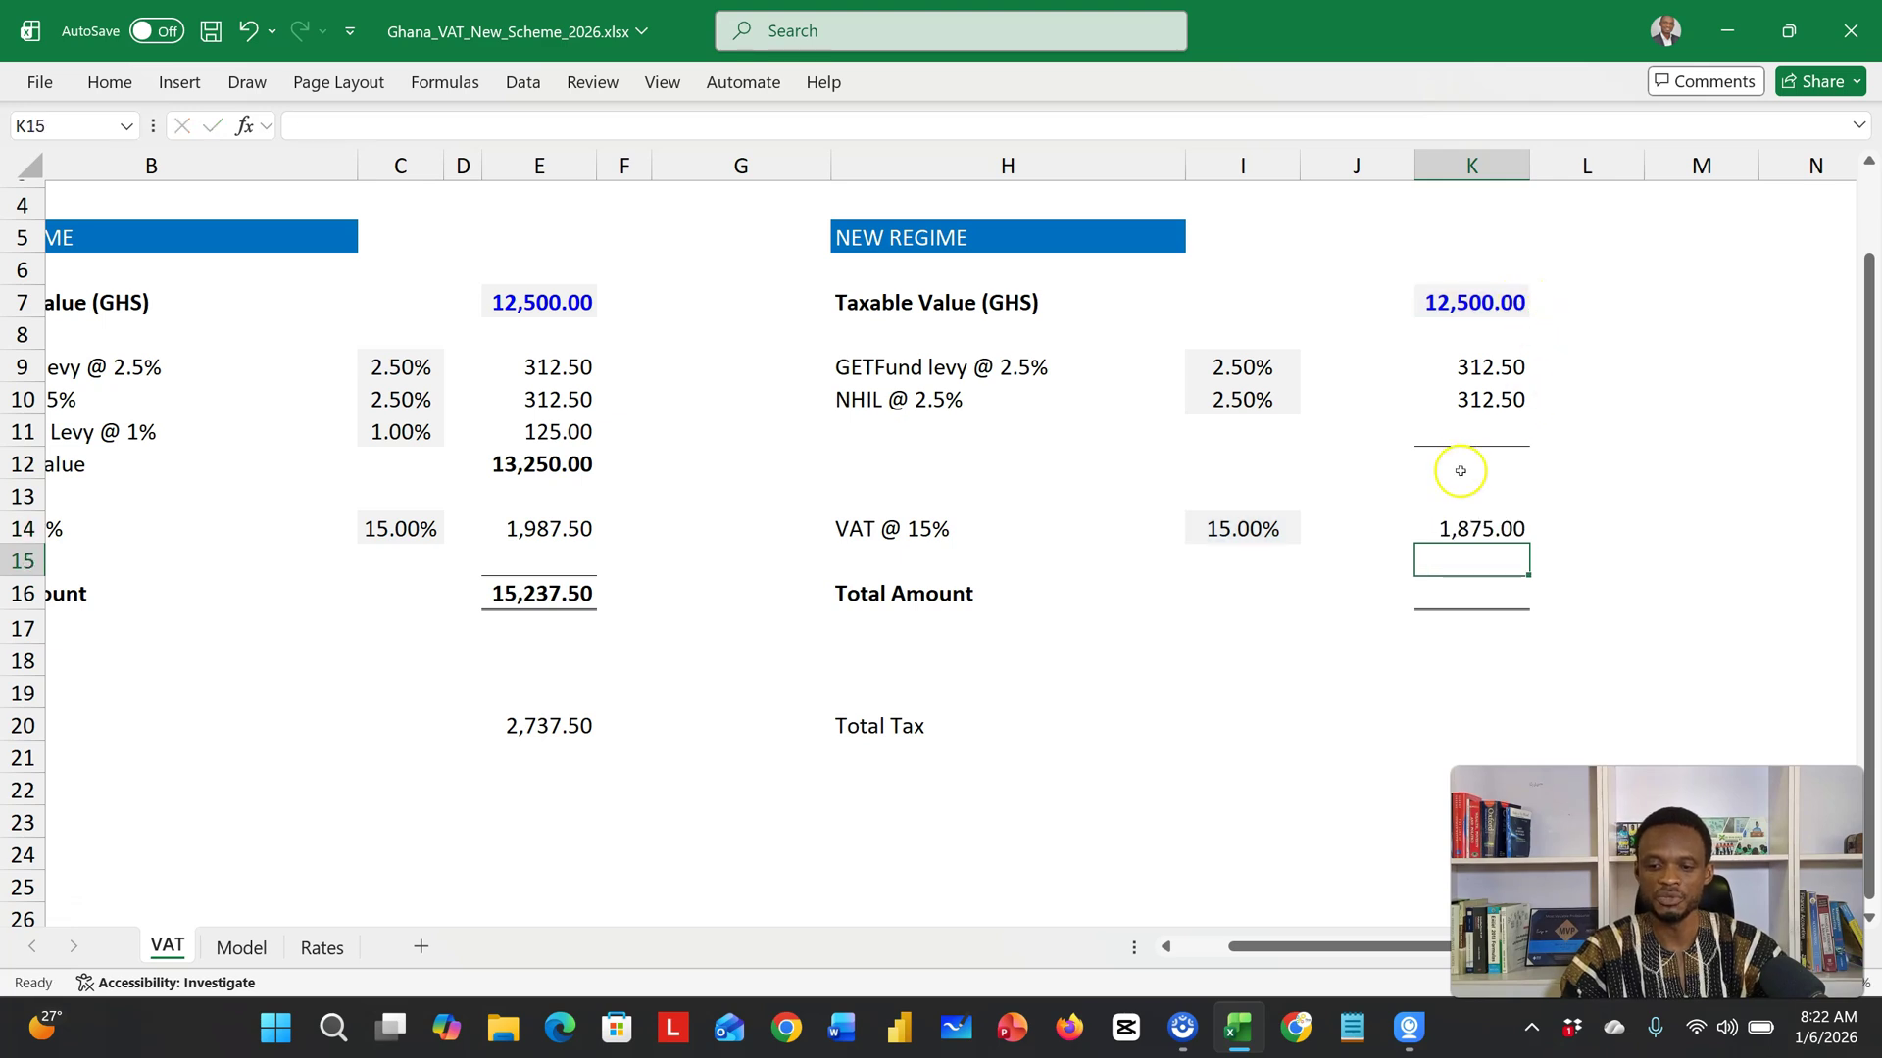
# Step: AutoSum K7, K9:K10 and K14 in K16 for a 15,000.00 new-regime Total Amount
pyautogui.press('Down')
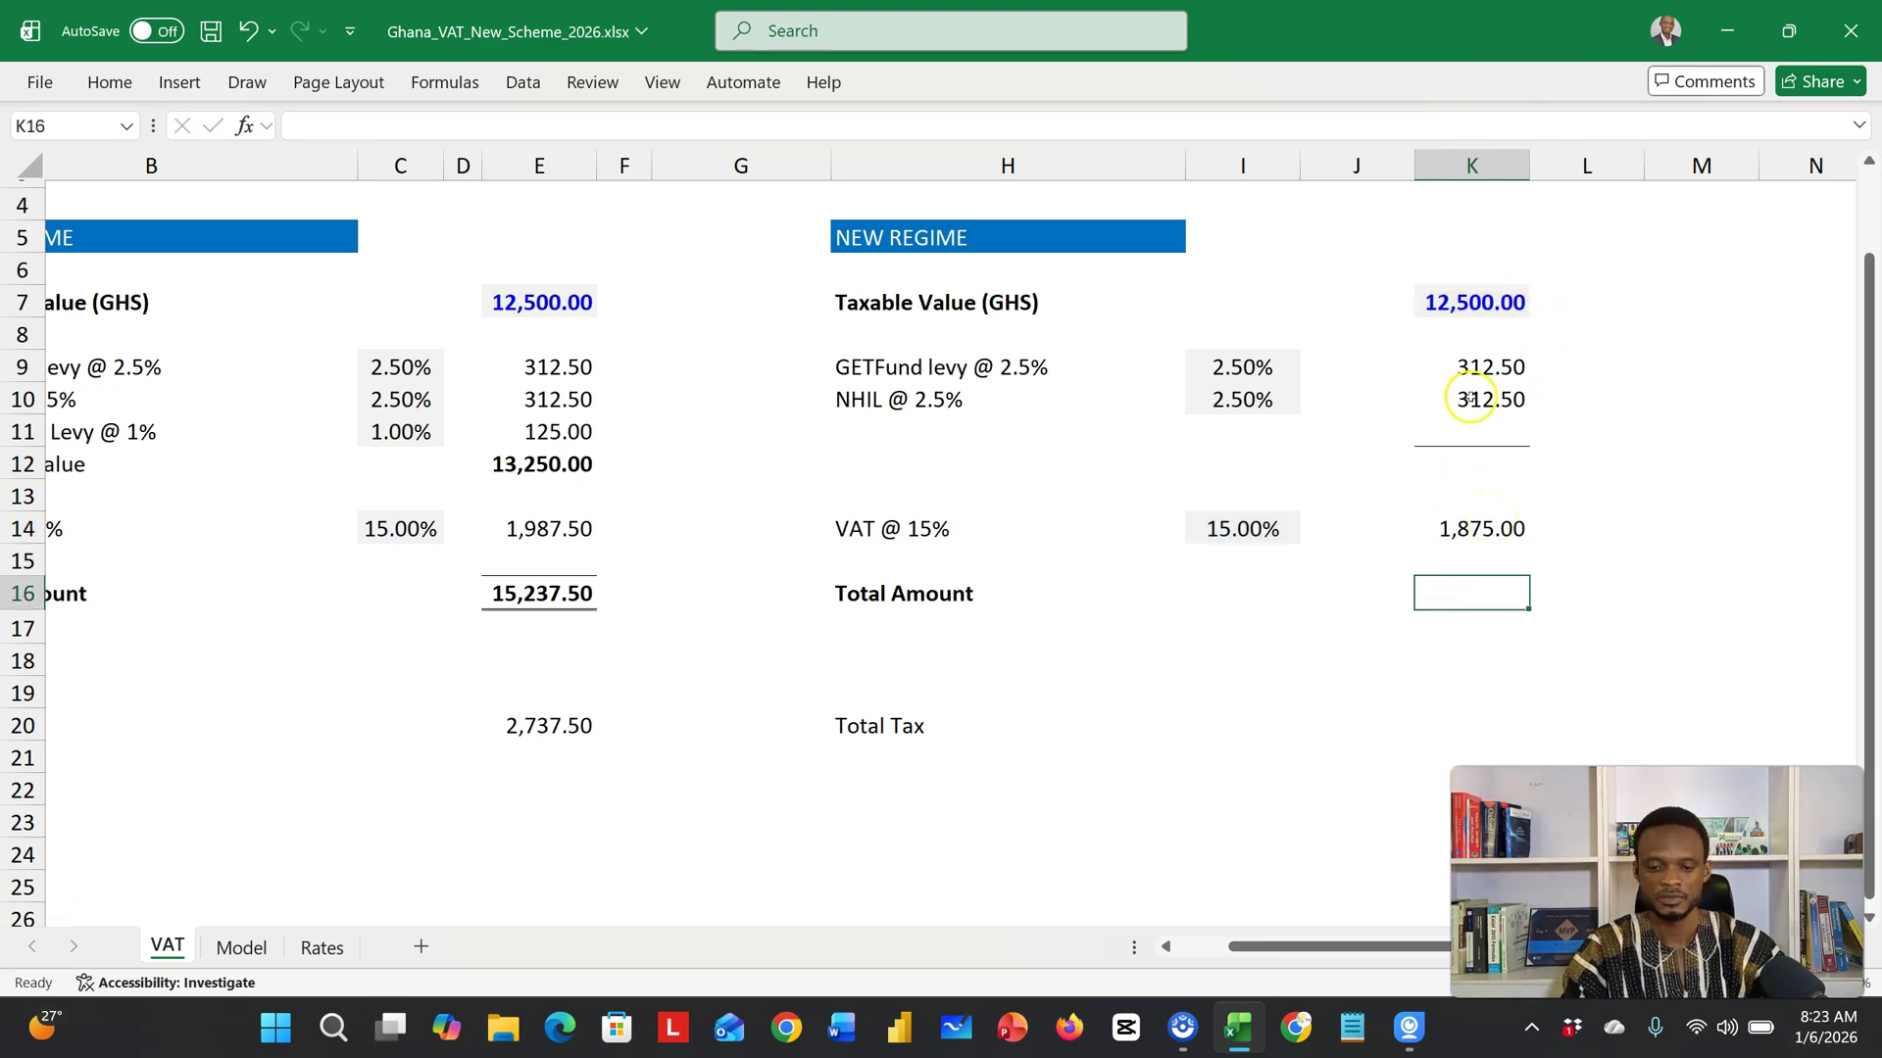
pyautogui.hotkey('alt', '=')
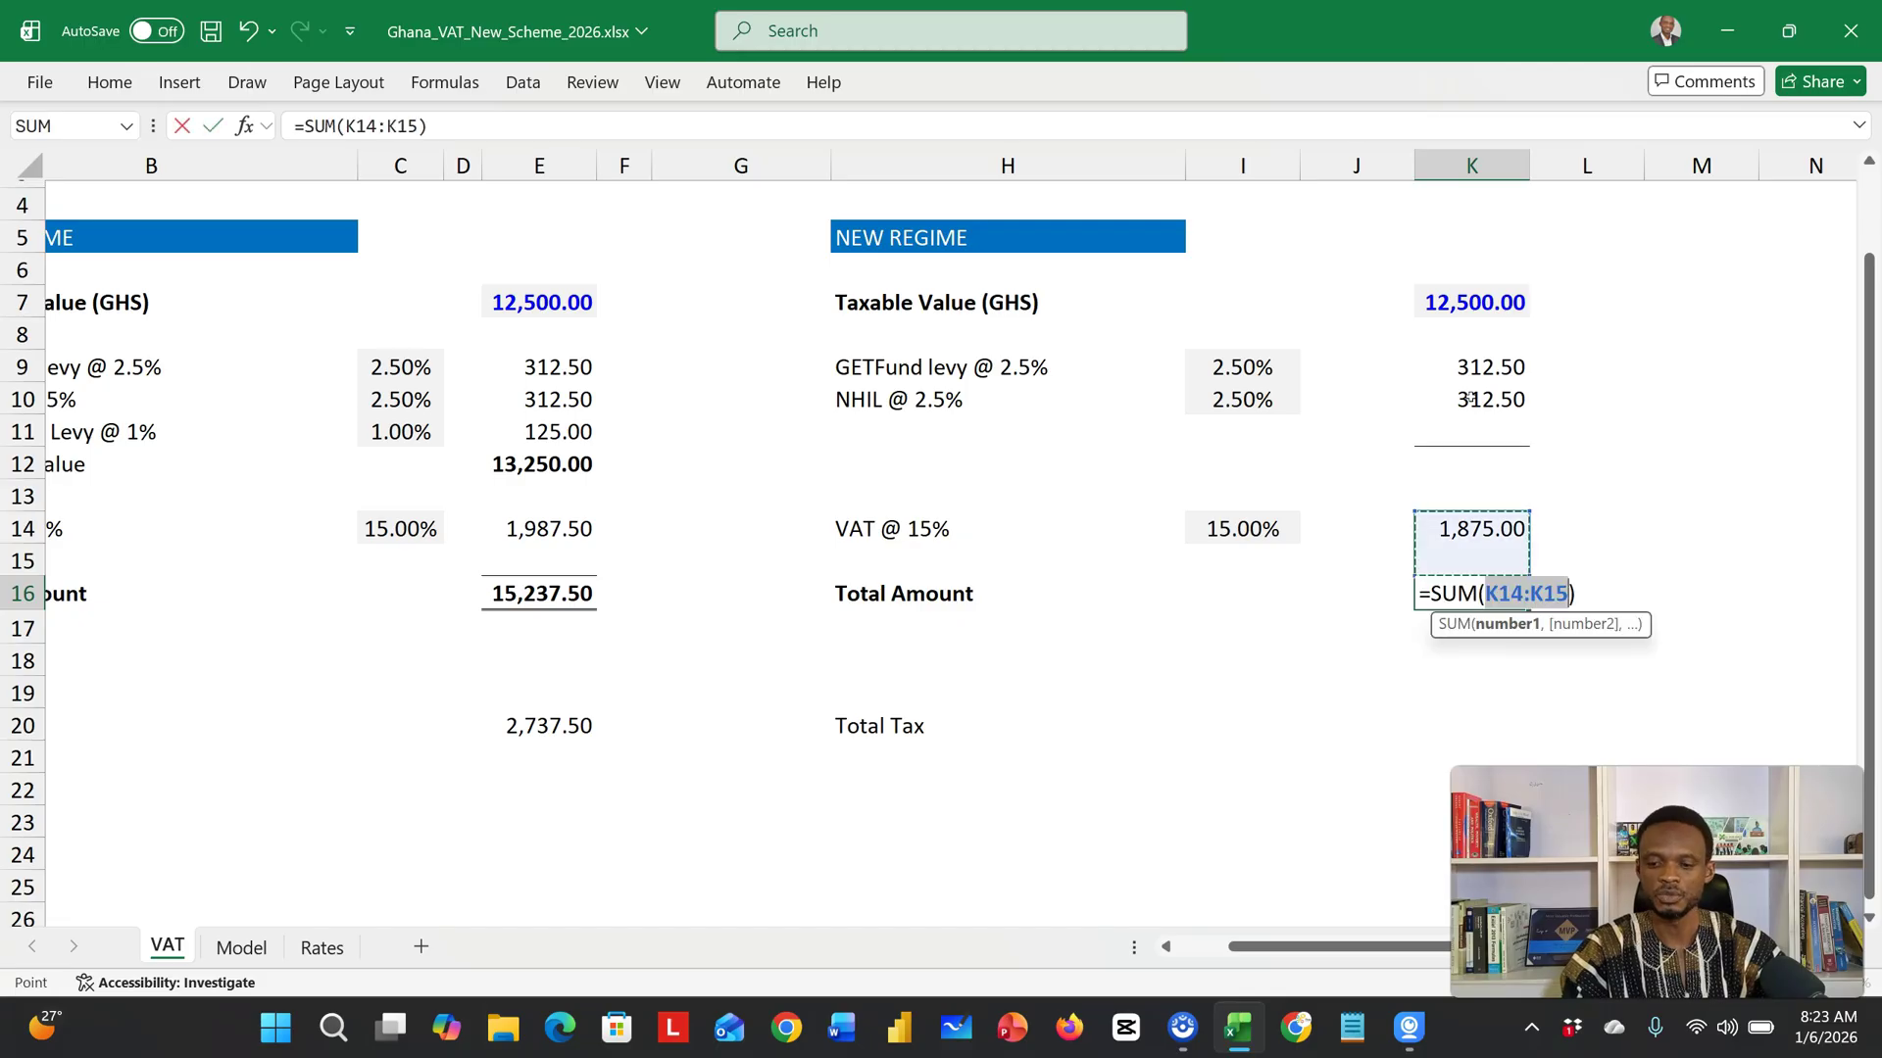
pyautogui.click(1485, 302)
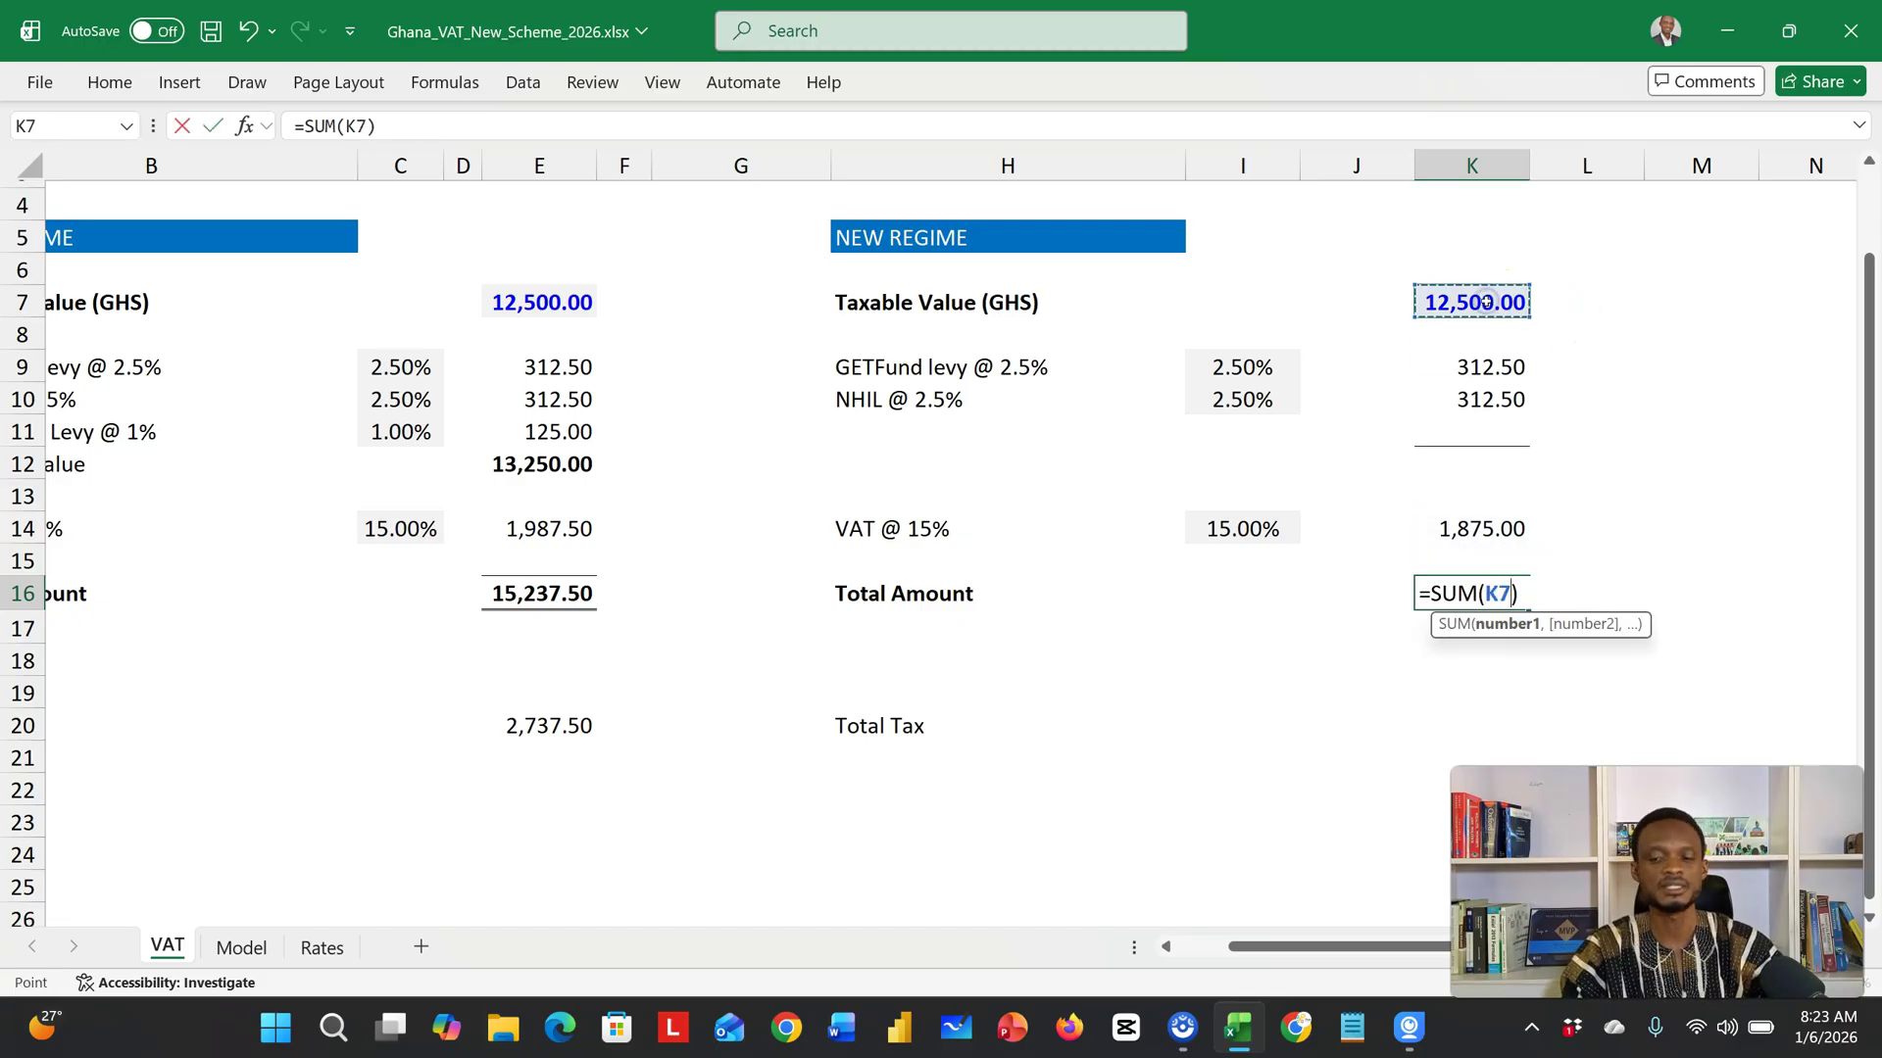
pyautogui.write(',')
pyautogui.moveTo(1470, 366); pyautogui.dragTo(1470, 400)
pyautogui.write(',')
pyautogui.click(1462, 528)
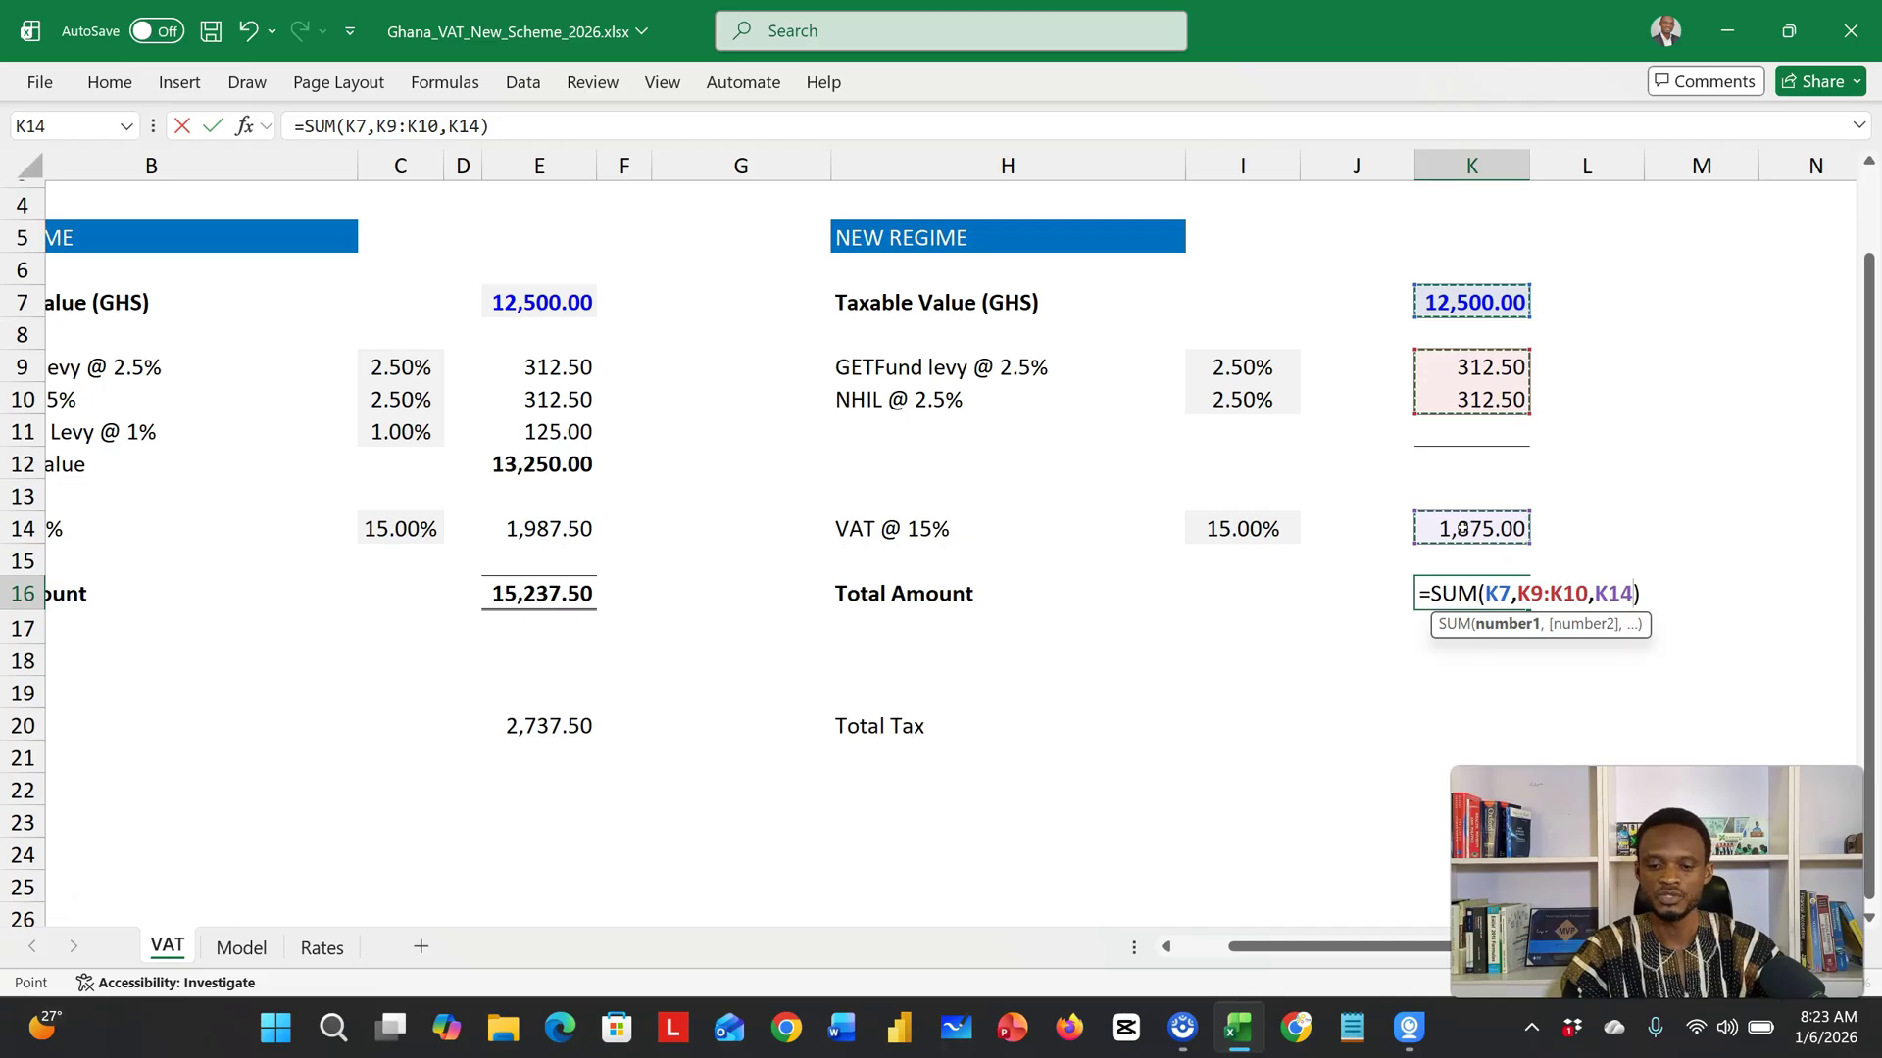
pyautogui.press('Return')
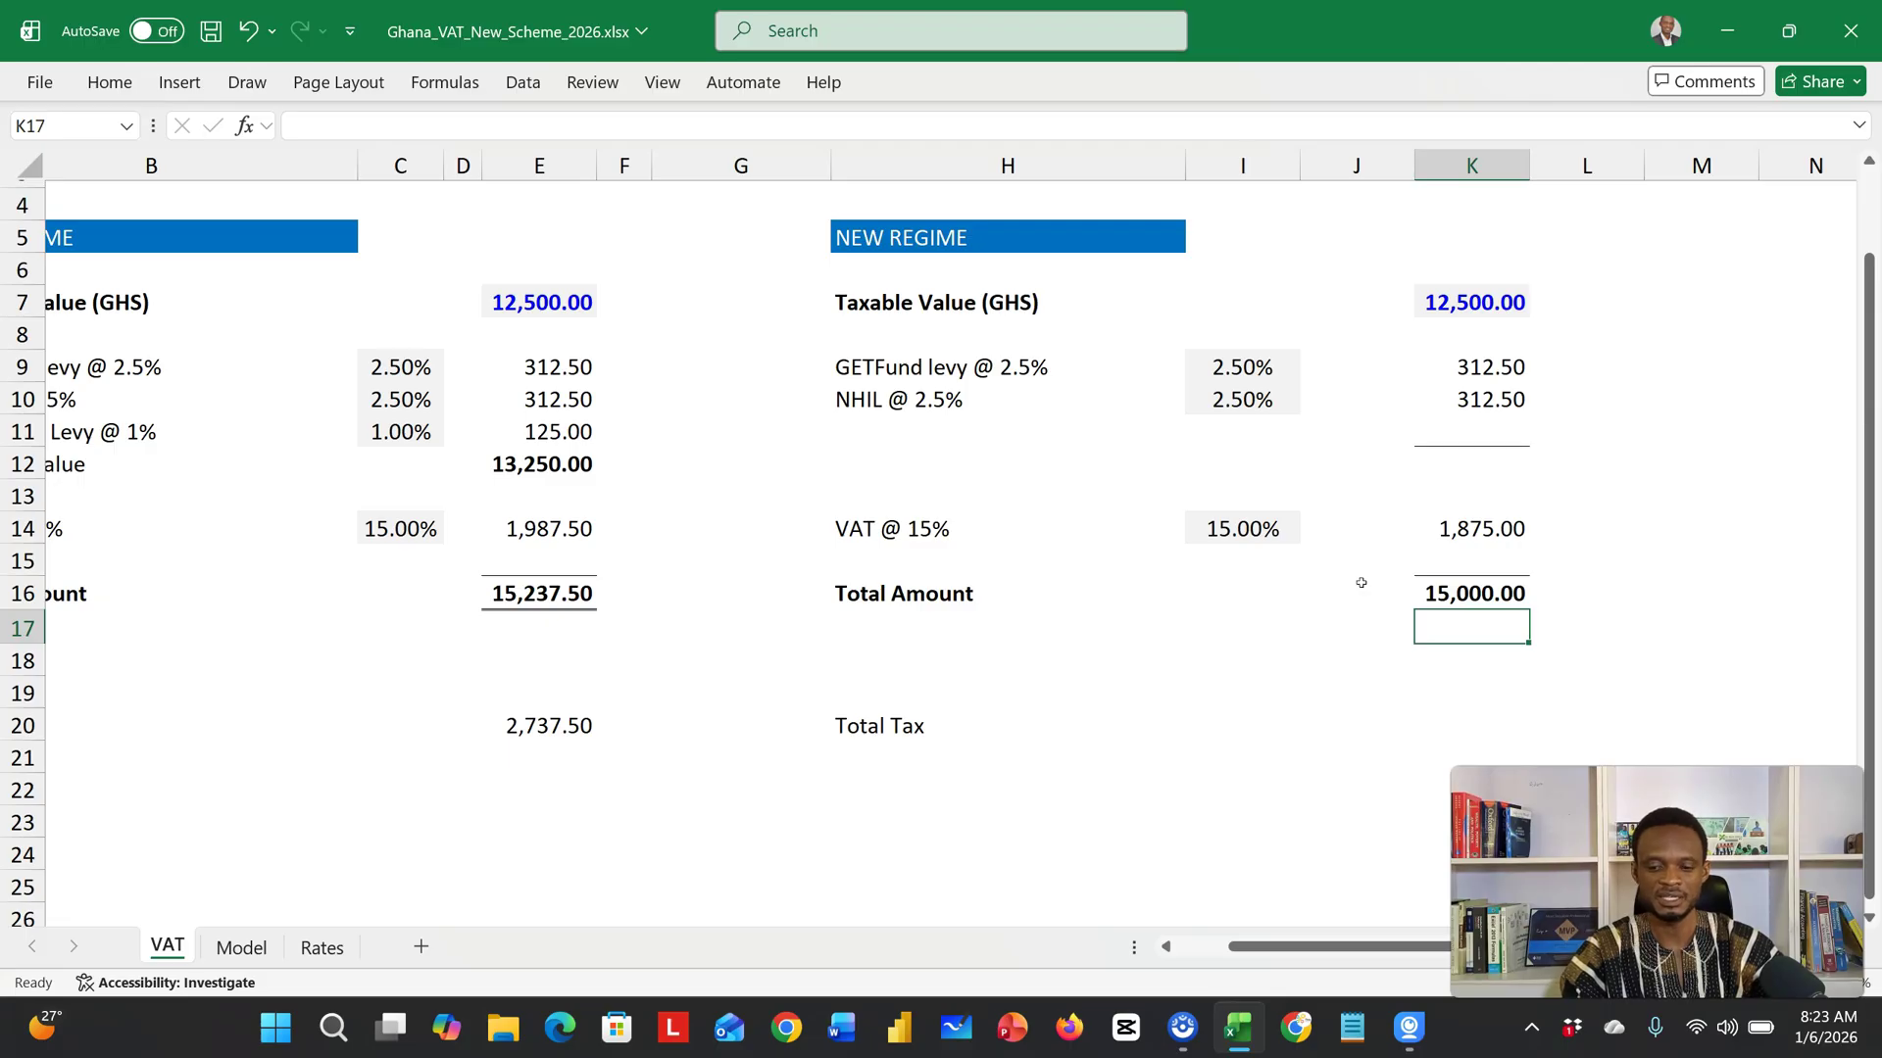
# Step: AutoSum K14 and K9:K10 in K20 for a new-regime Total Tax of 2,500.00
pyautogui.click(1440, 725)
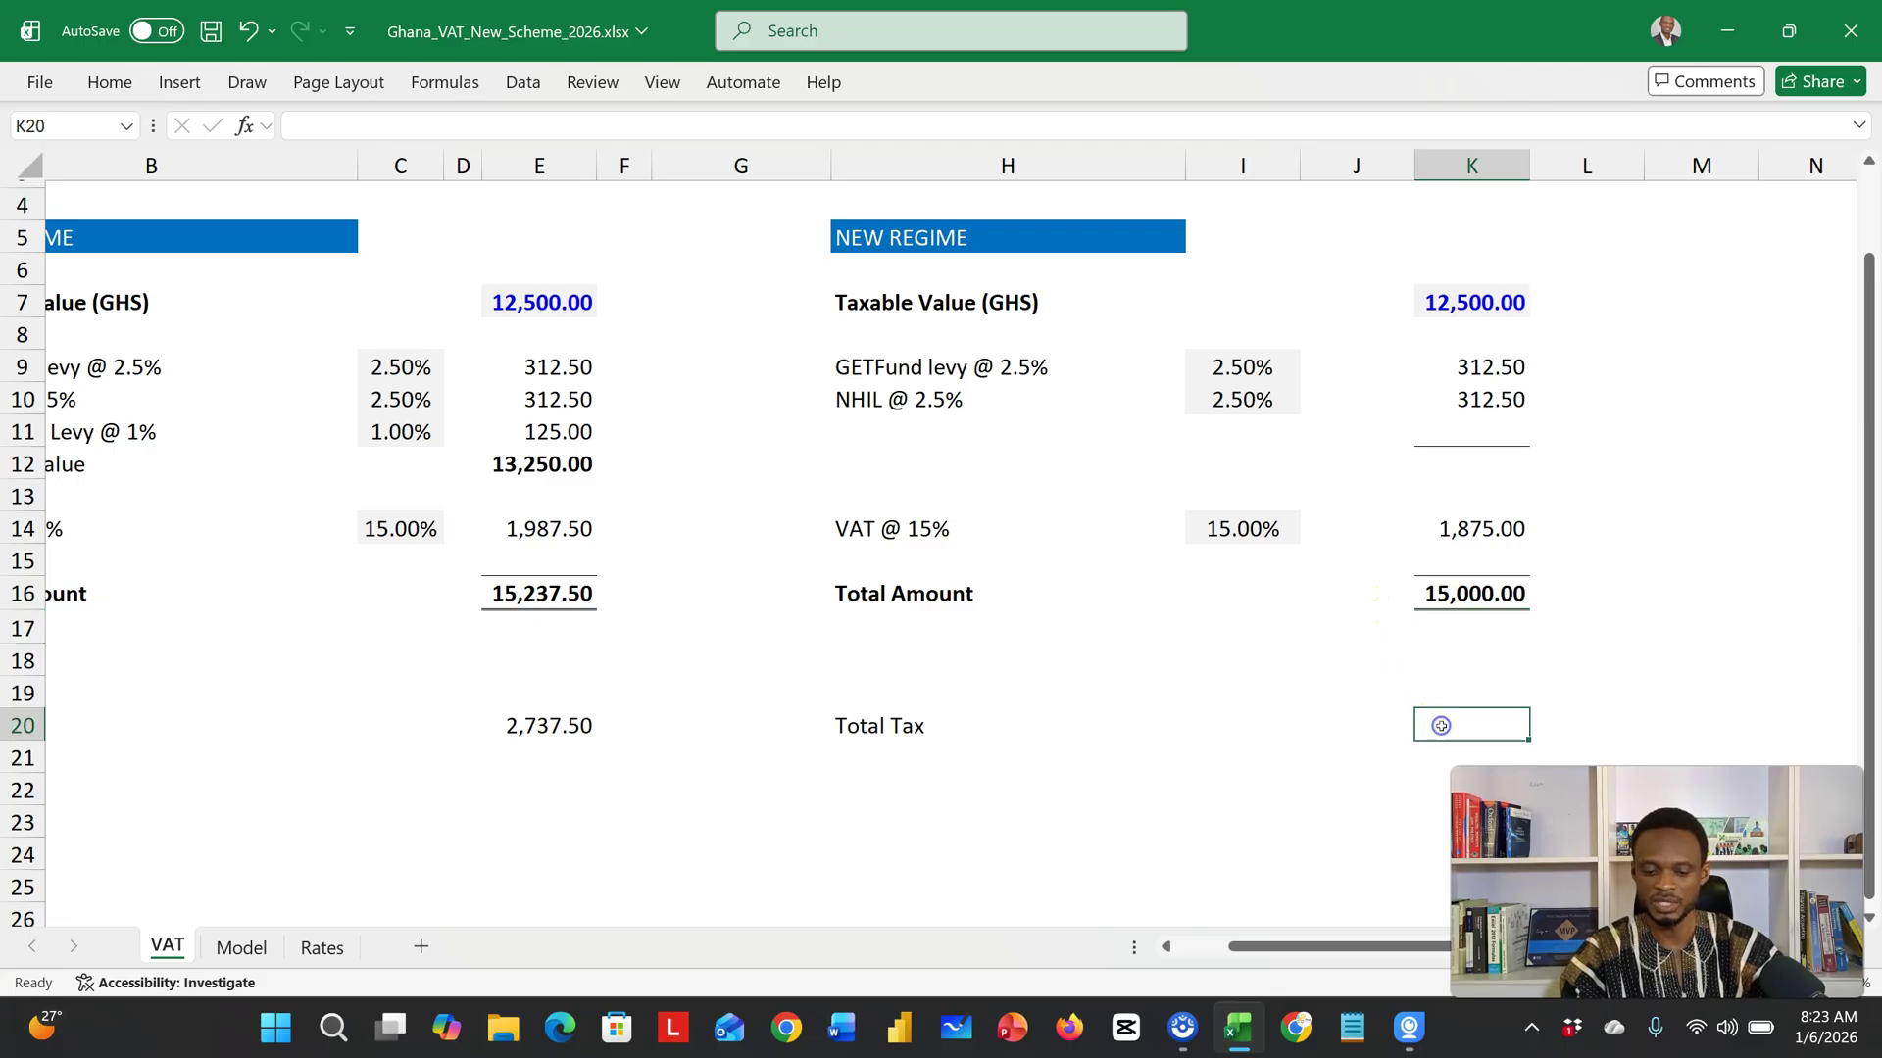
pyautogui.hotkey('alt', '=')
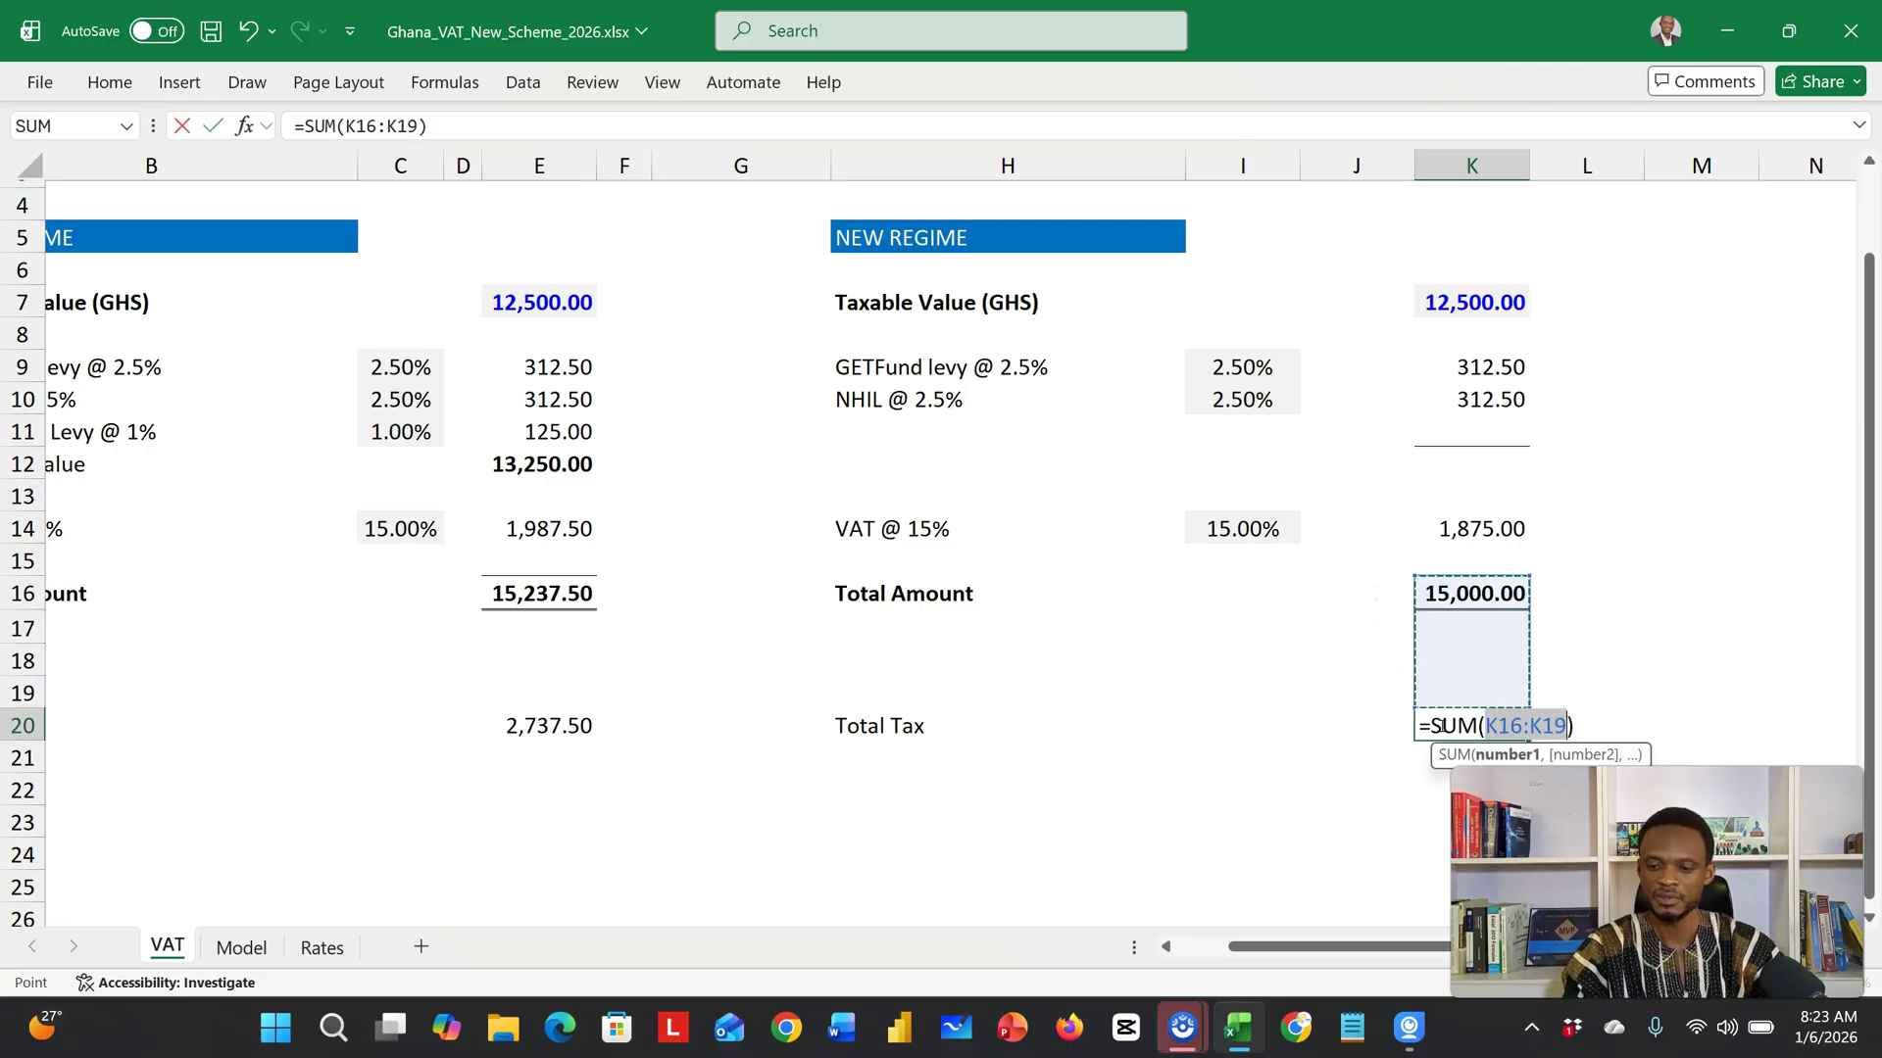
pyautogui.click(1445, 530)
pyautogui.moveTo(1466, 367); pyautogui.dragTo(1464, 399)
pyautogui.press('Return')
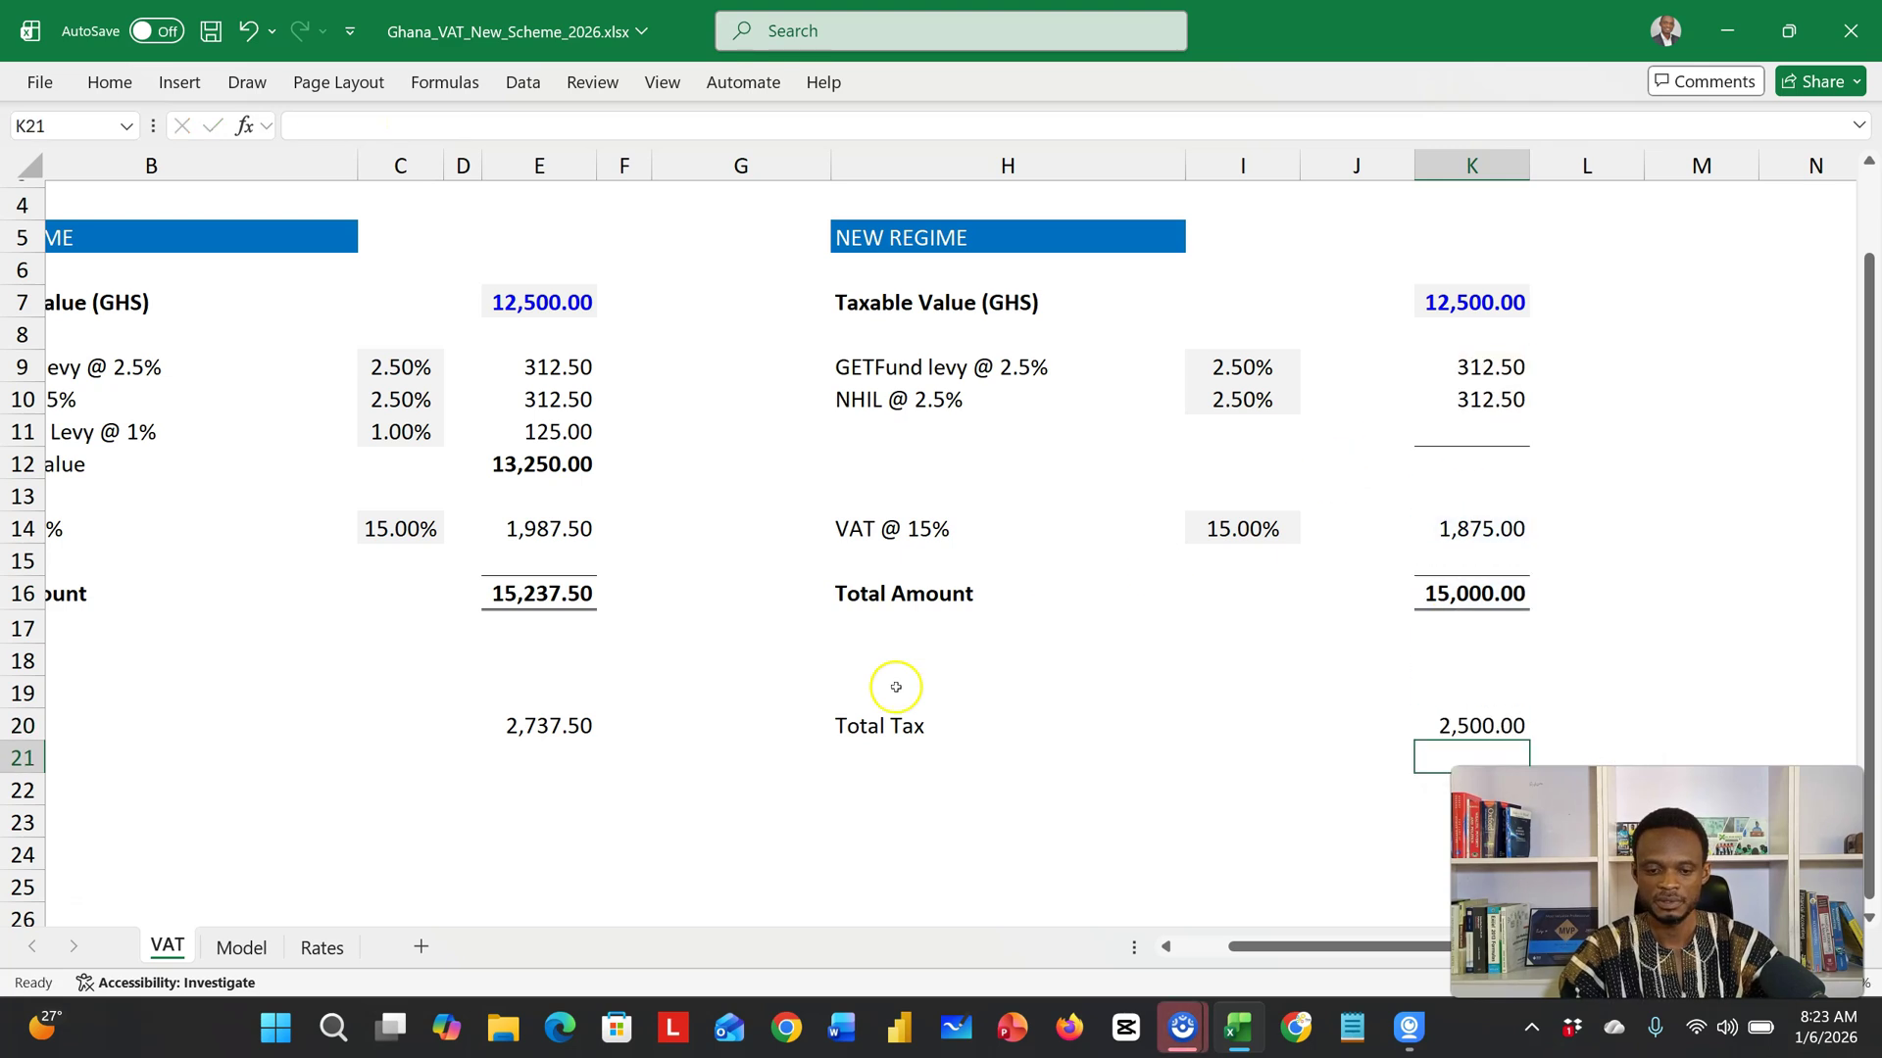
# Step: Enter =E20-K20 in E22 to show the 237.50 tax difference between regimes
pyautogui.click(584, 799)
pyautogui.write('=')
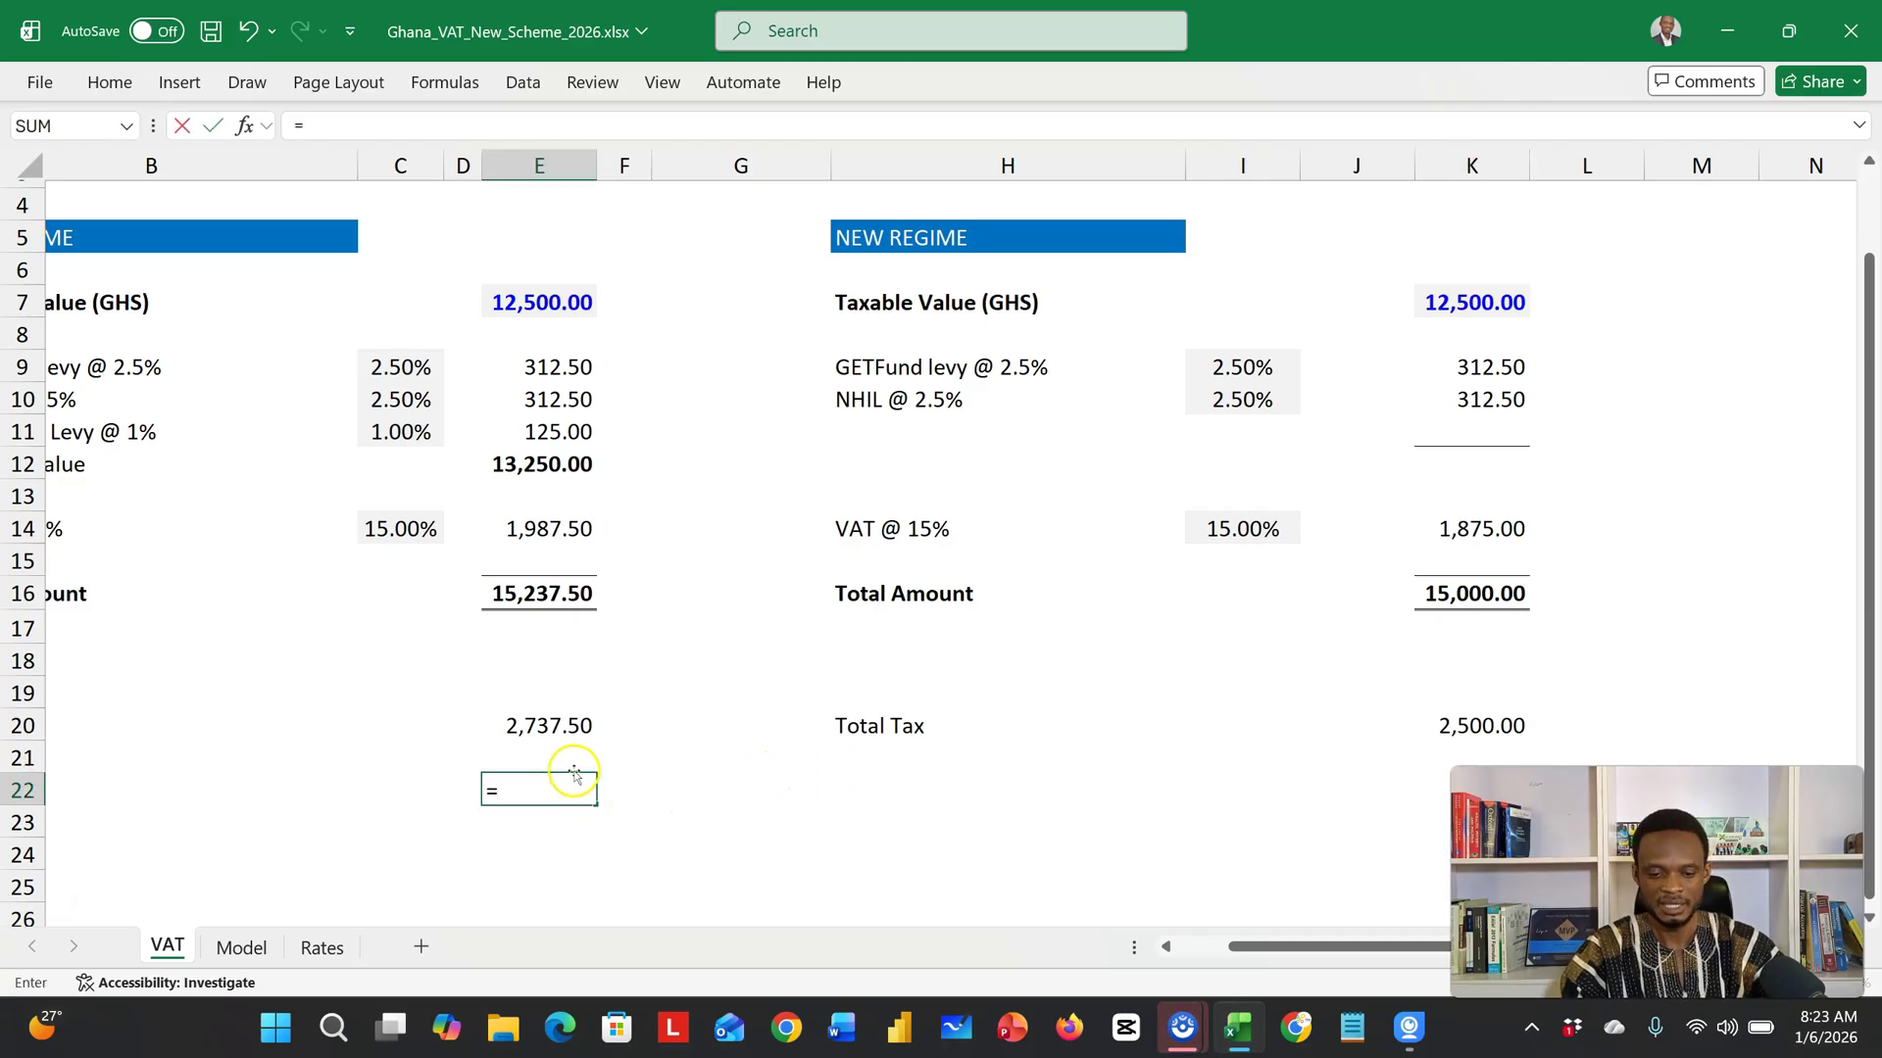
pyautogui.click(555, 731)
pyautogui.write('-')
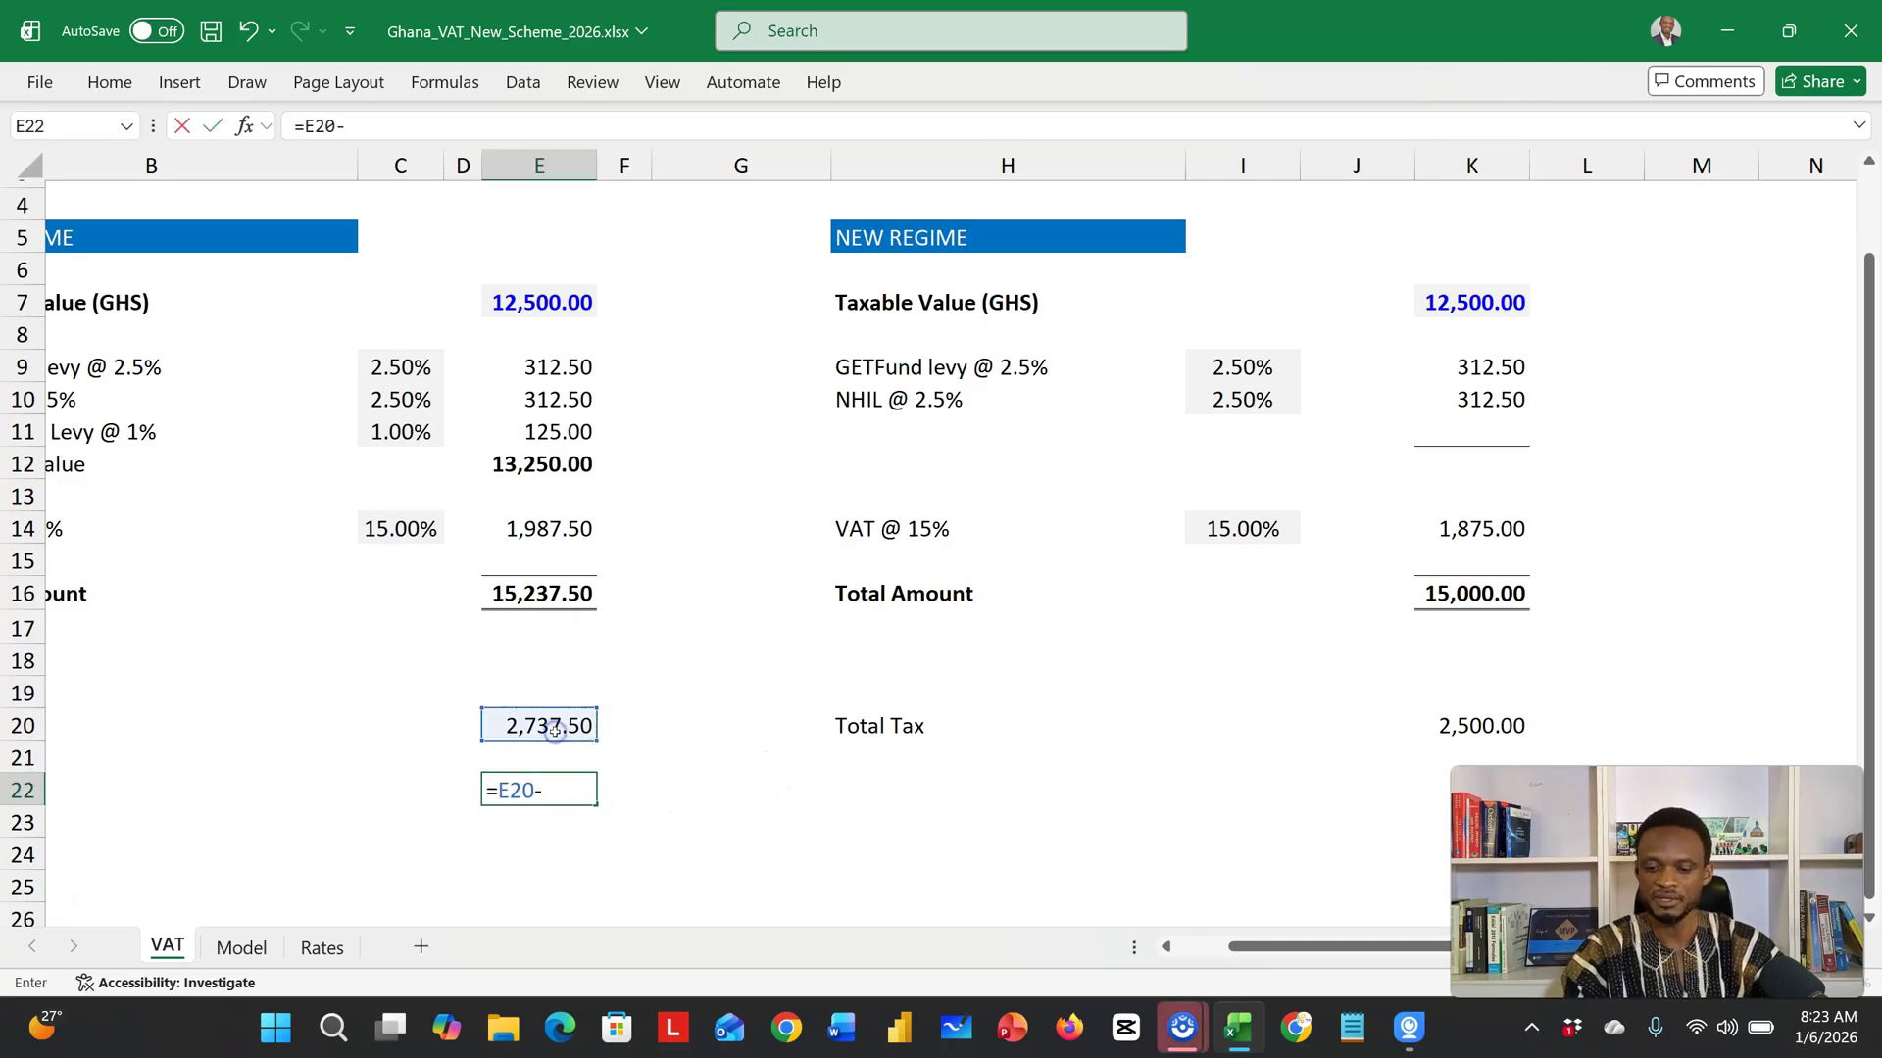
pyautogui.click(1406, 725)
pyautogui.click(1465, 726)
pyautogui.press('Return')
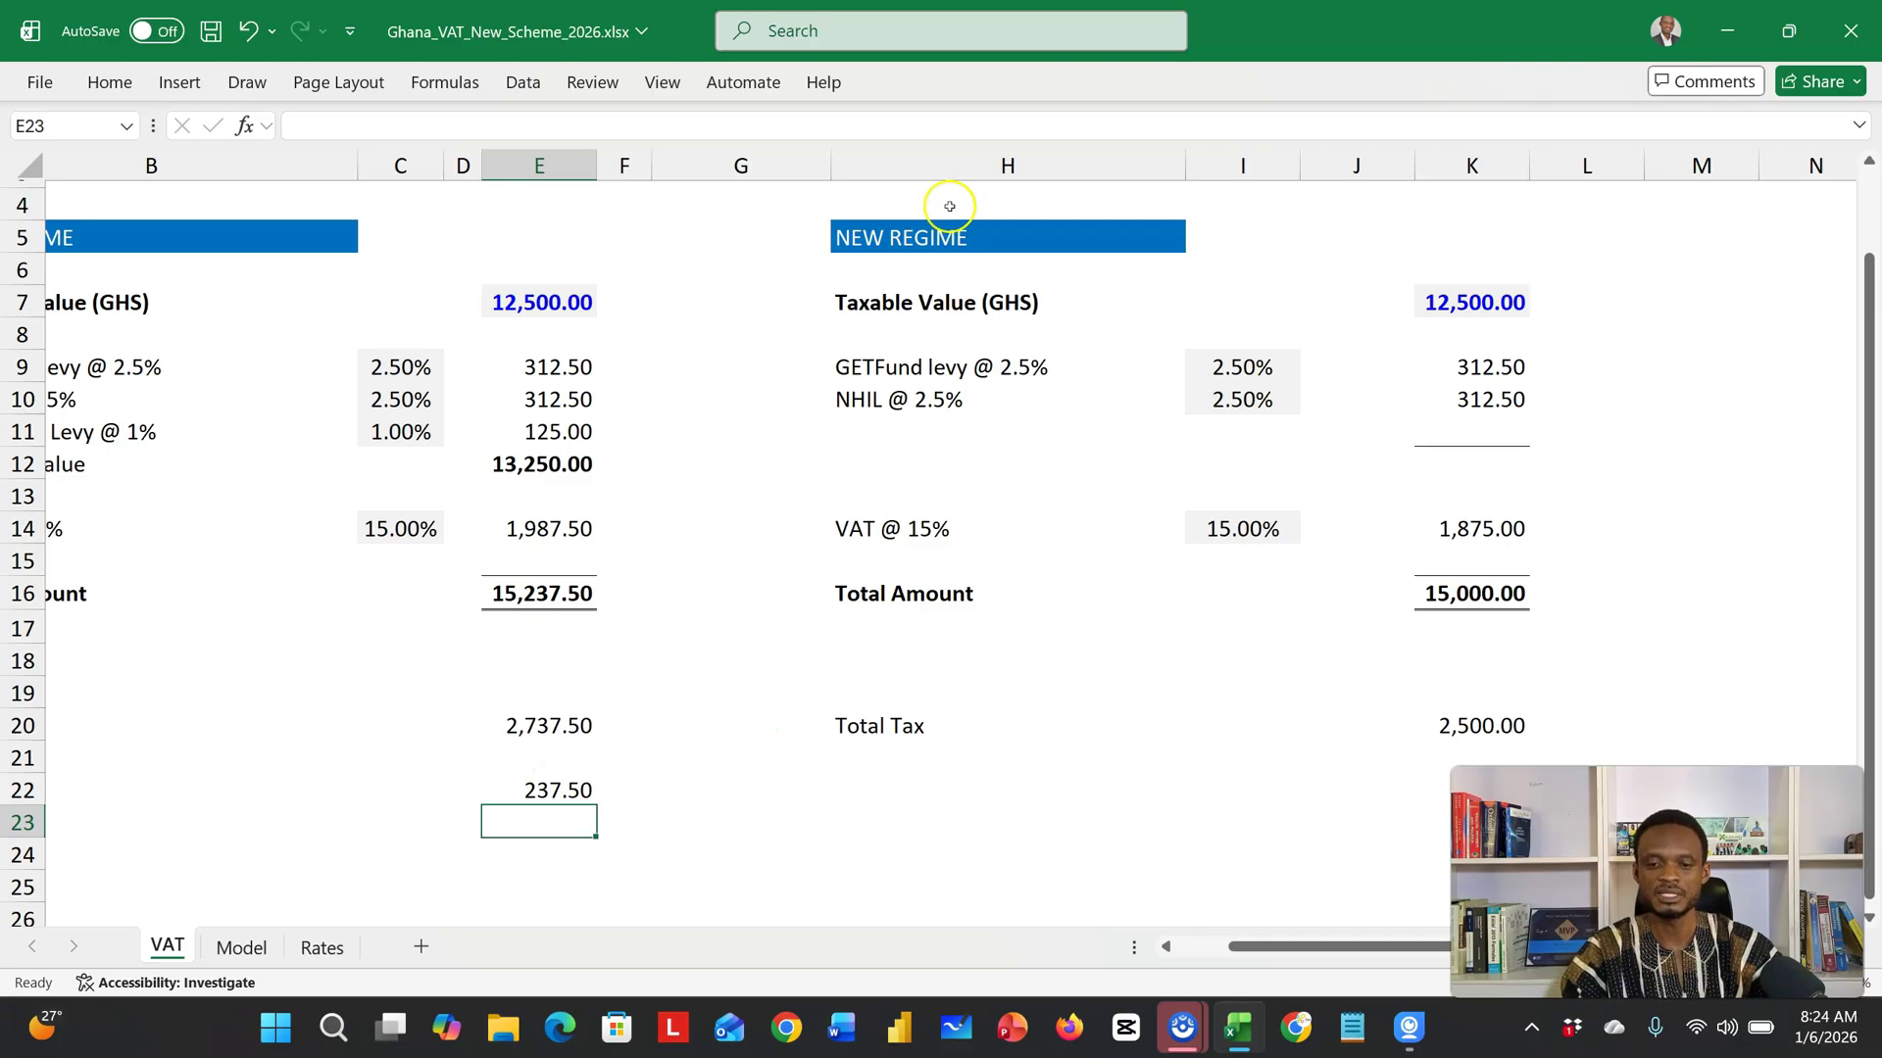
# Step: Recheck the K14 VAT formula =I14*K7 and leave it unchanged
pyautogui.moveTo(945, 161); pyautogui.dragTo(1450, 145)
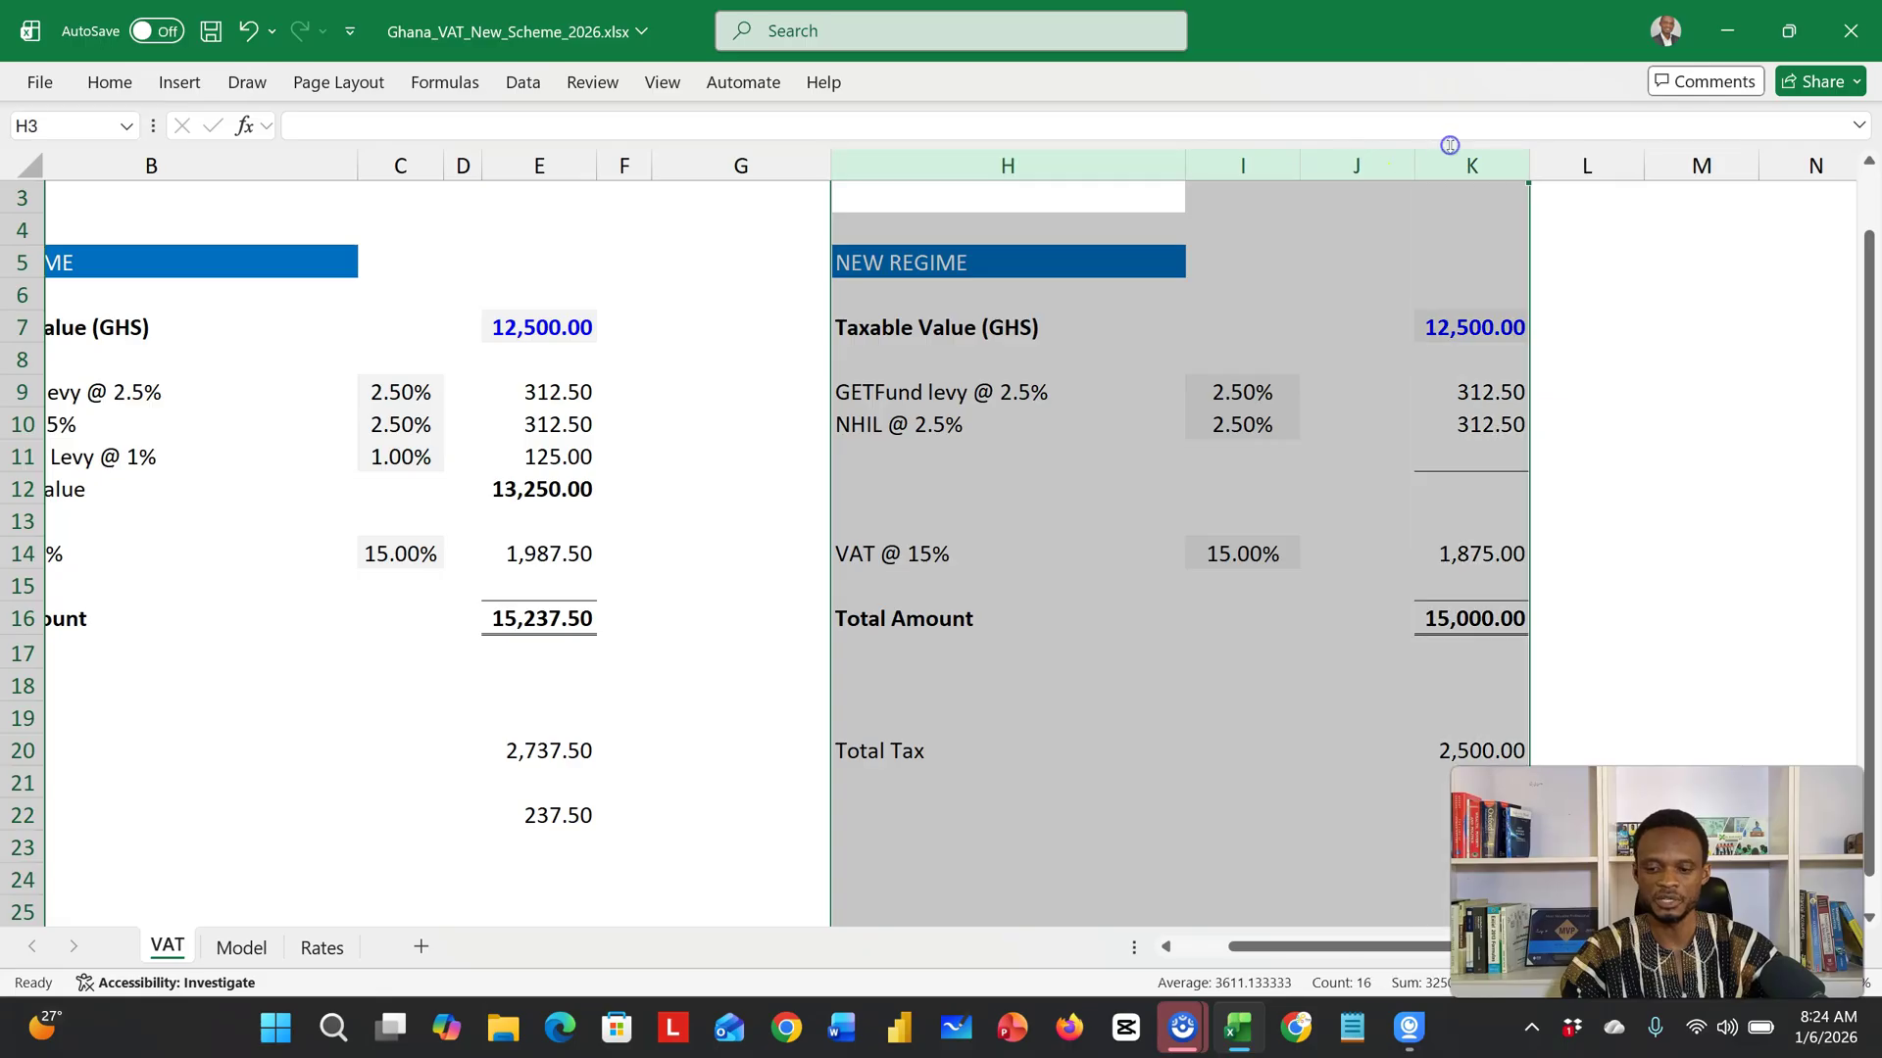
pyautogui.hscroll(2, 1176, 357)
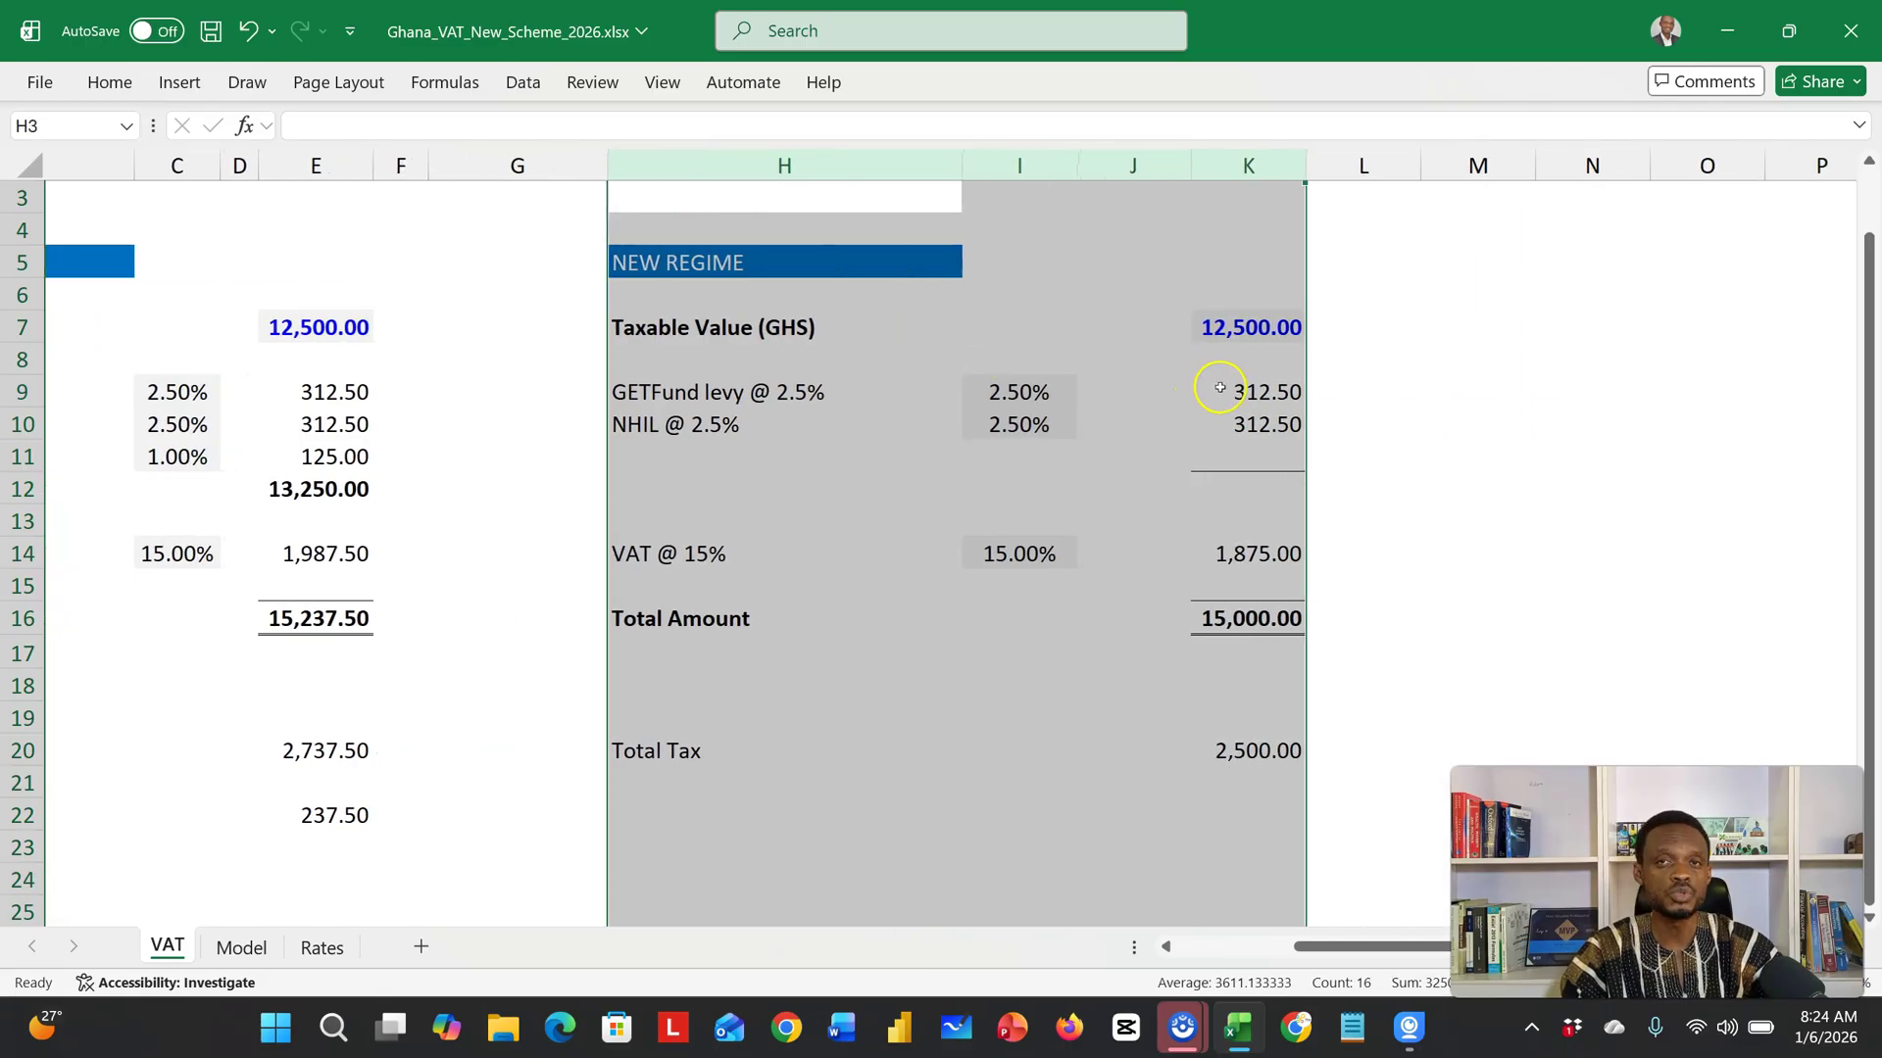
pyautogui.click(1239, 549)
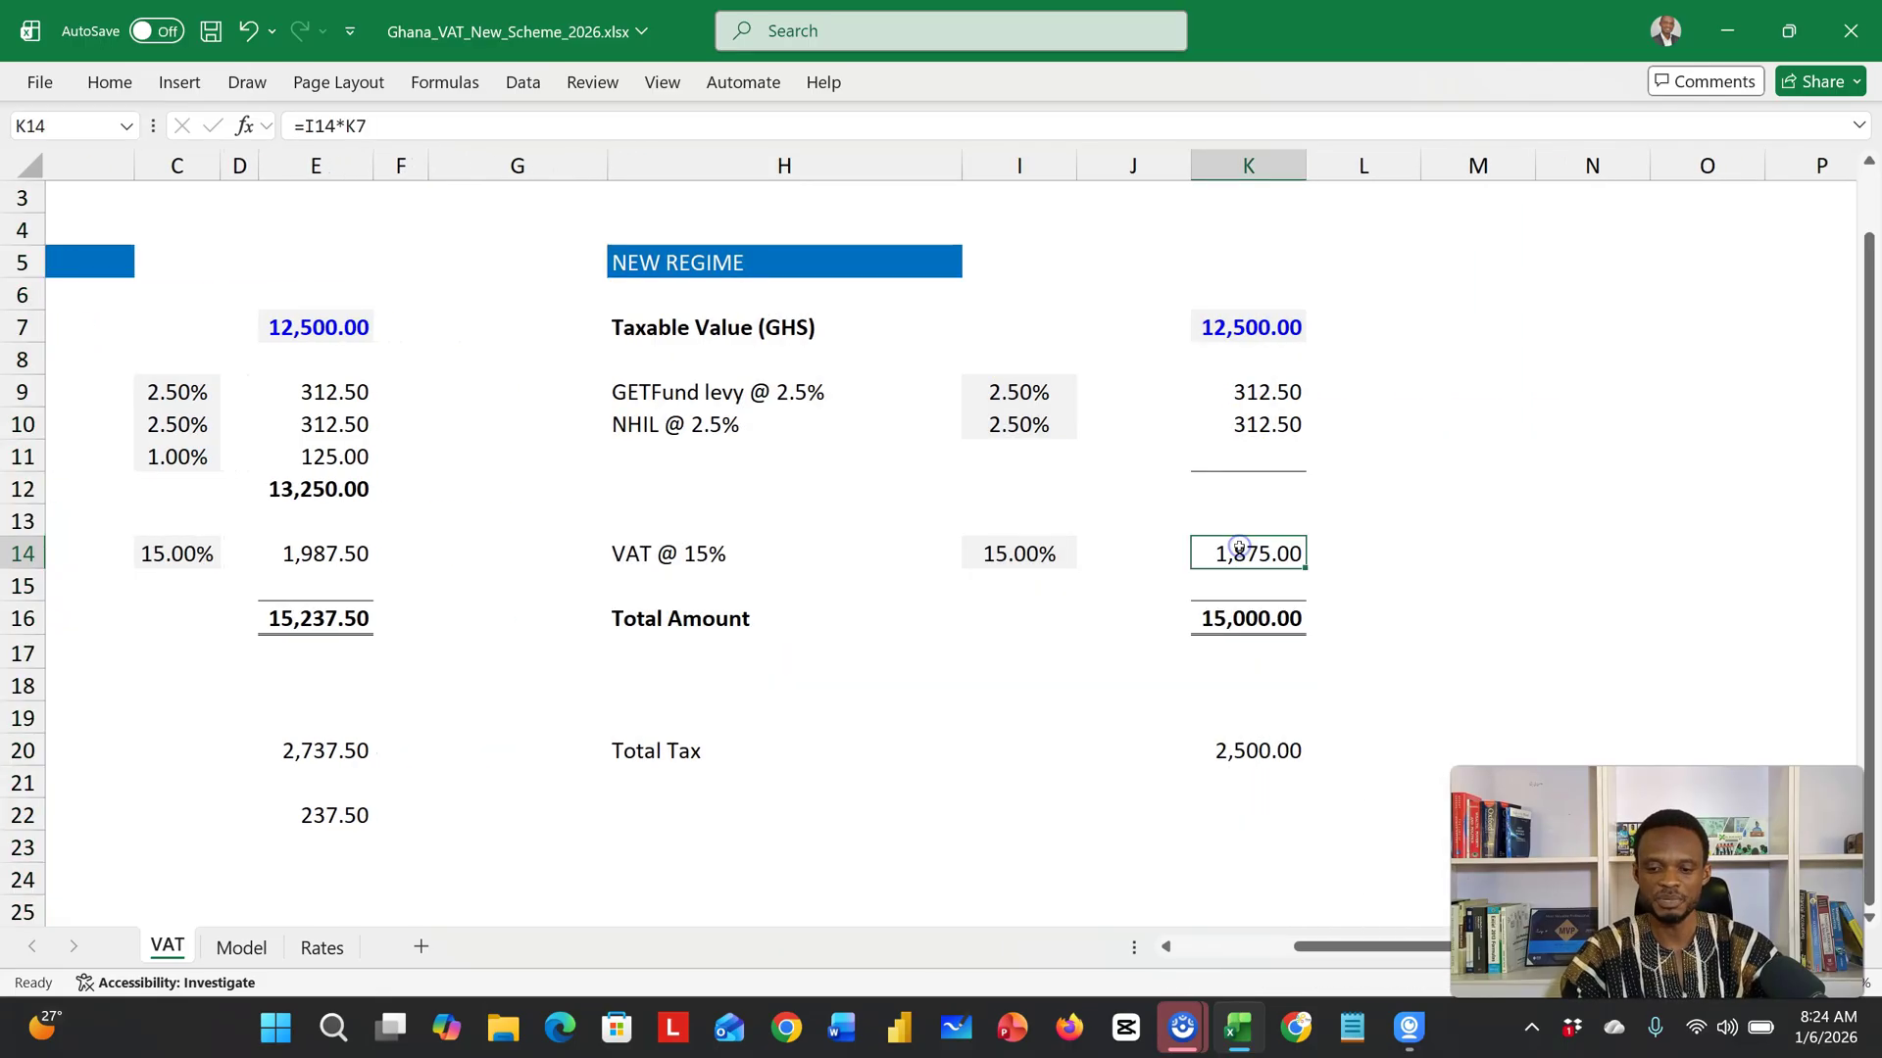
pyautogui.doubleClick(1239, 549)
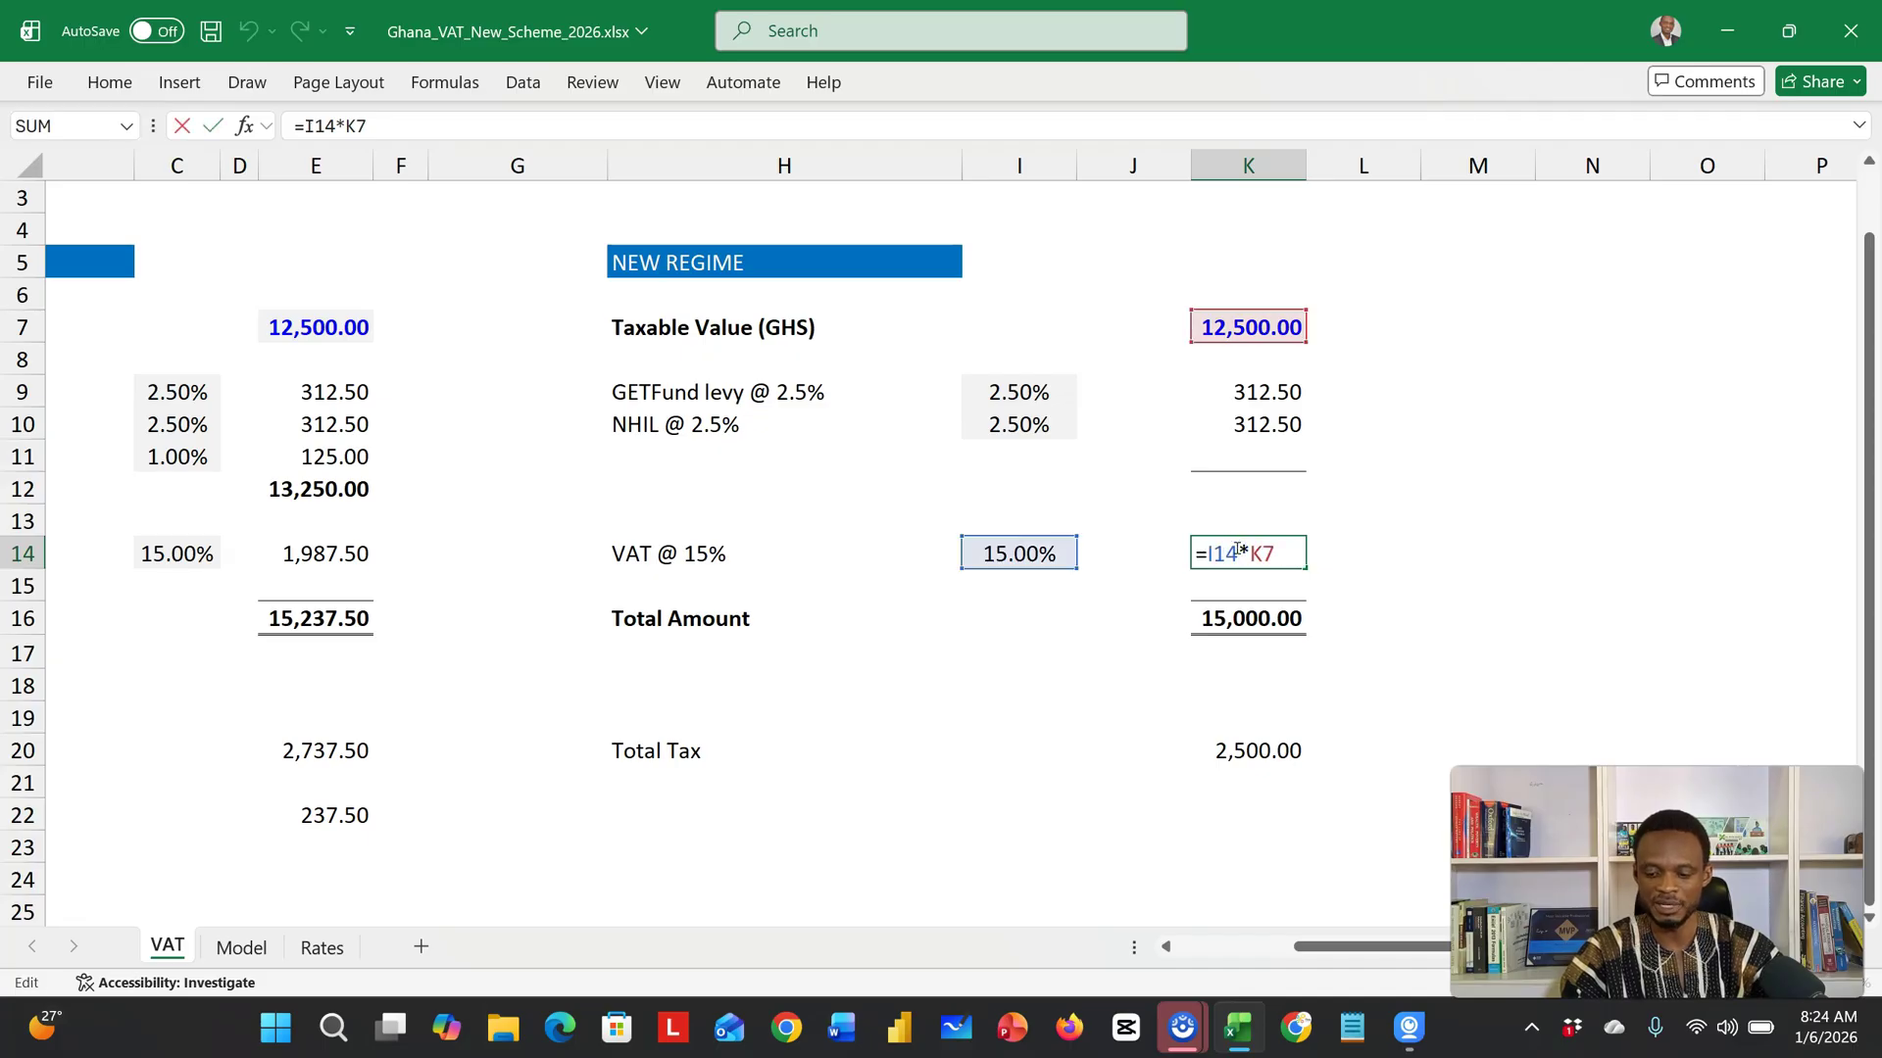
pyautogui.press('Return')
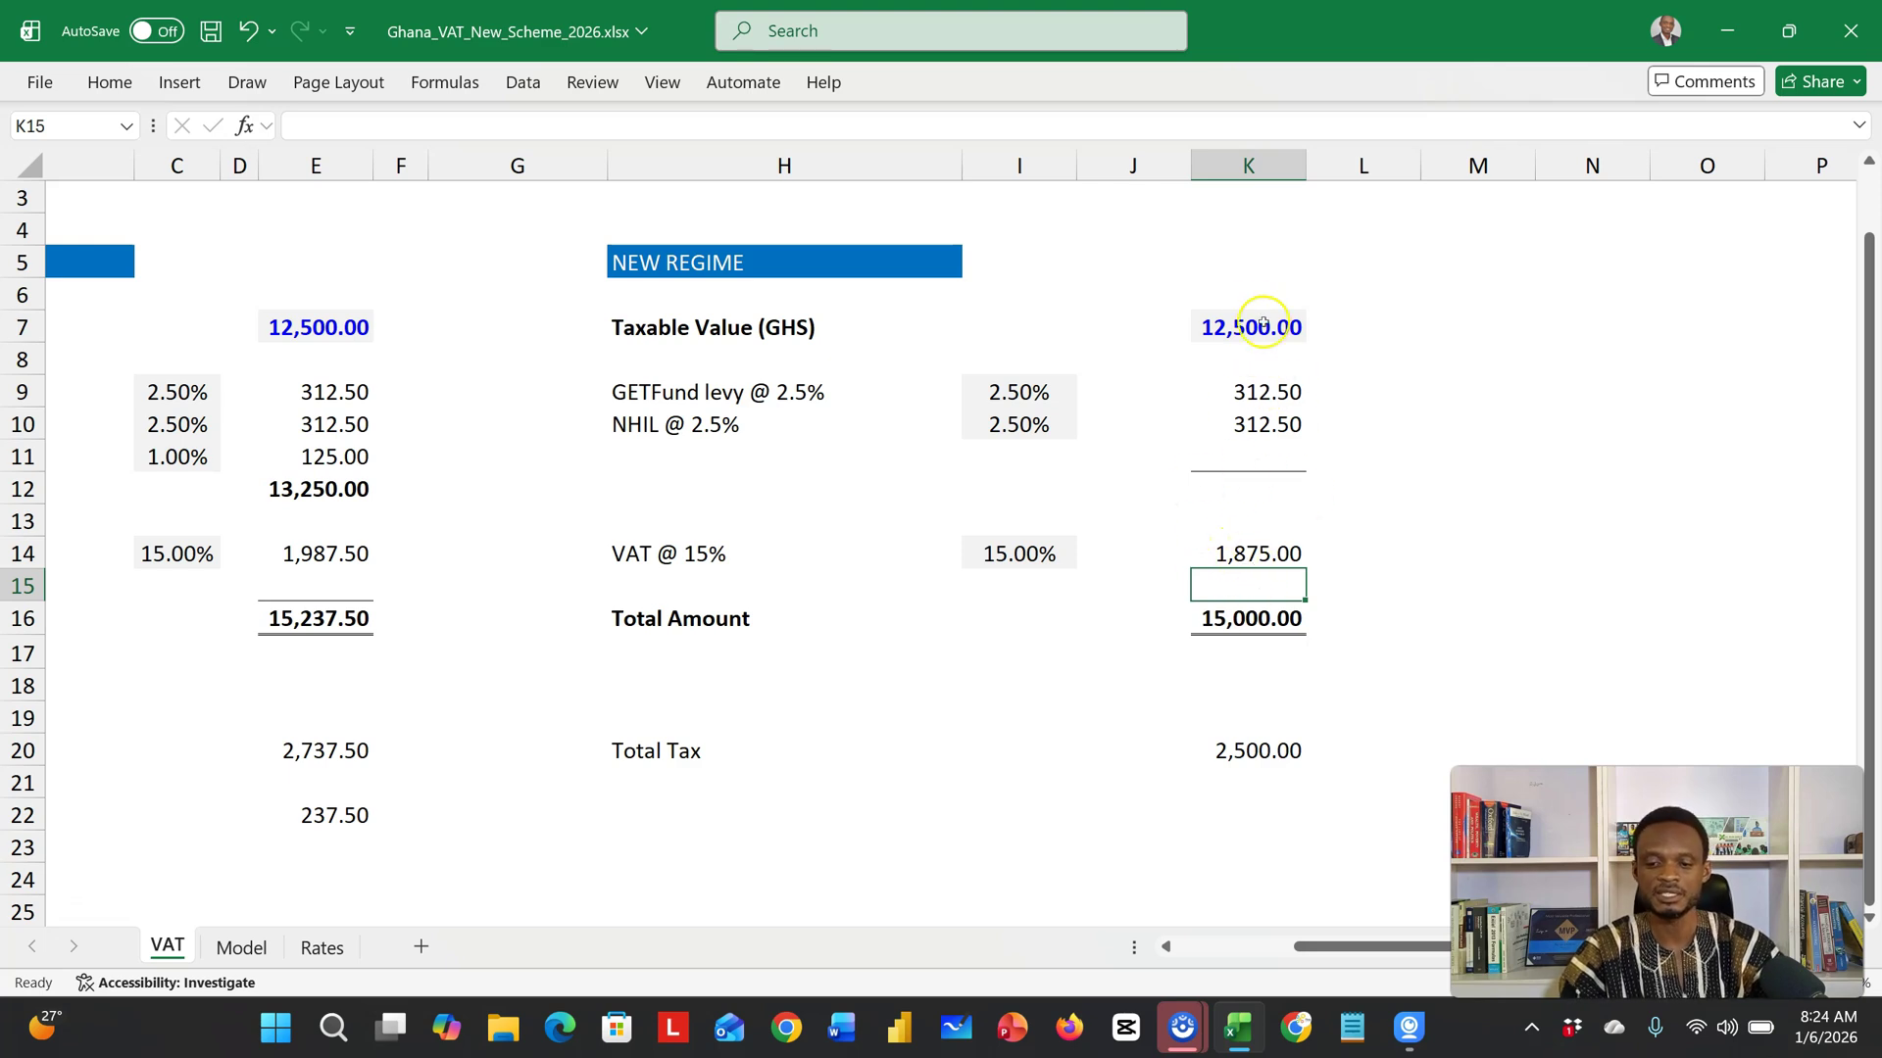
pyautogui.hscroll(-1, 1300, 313)
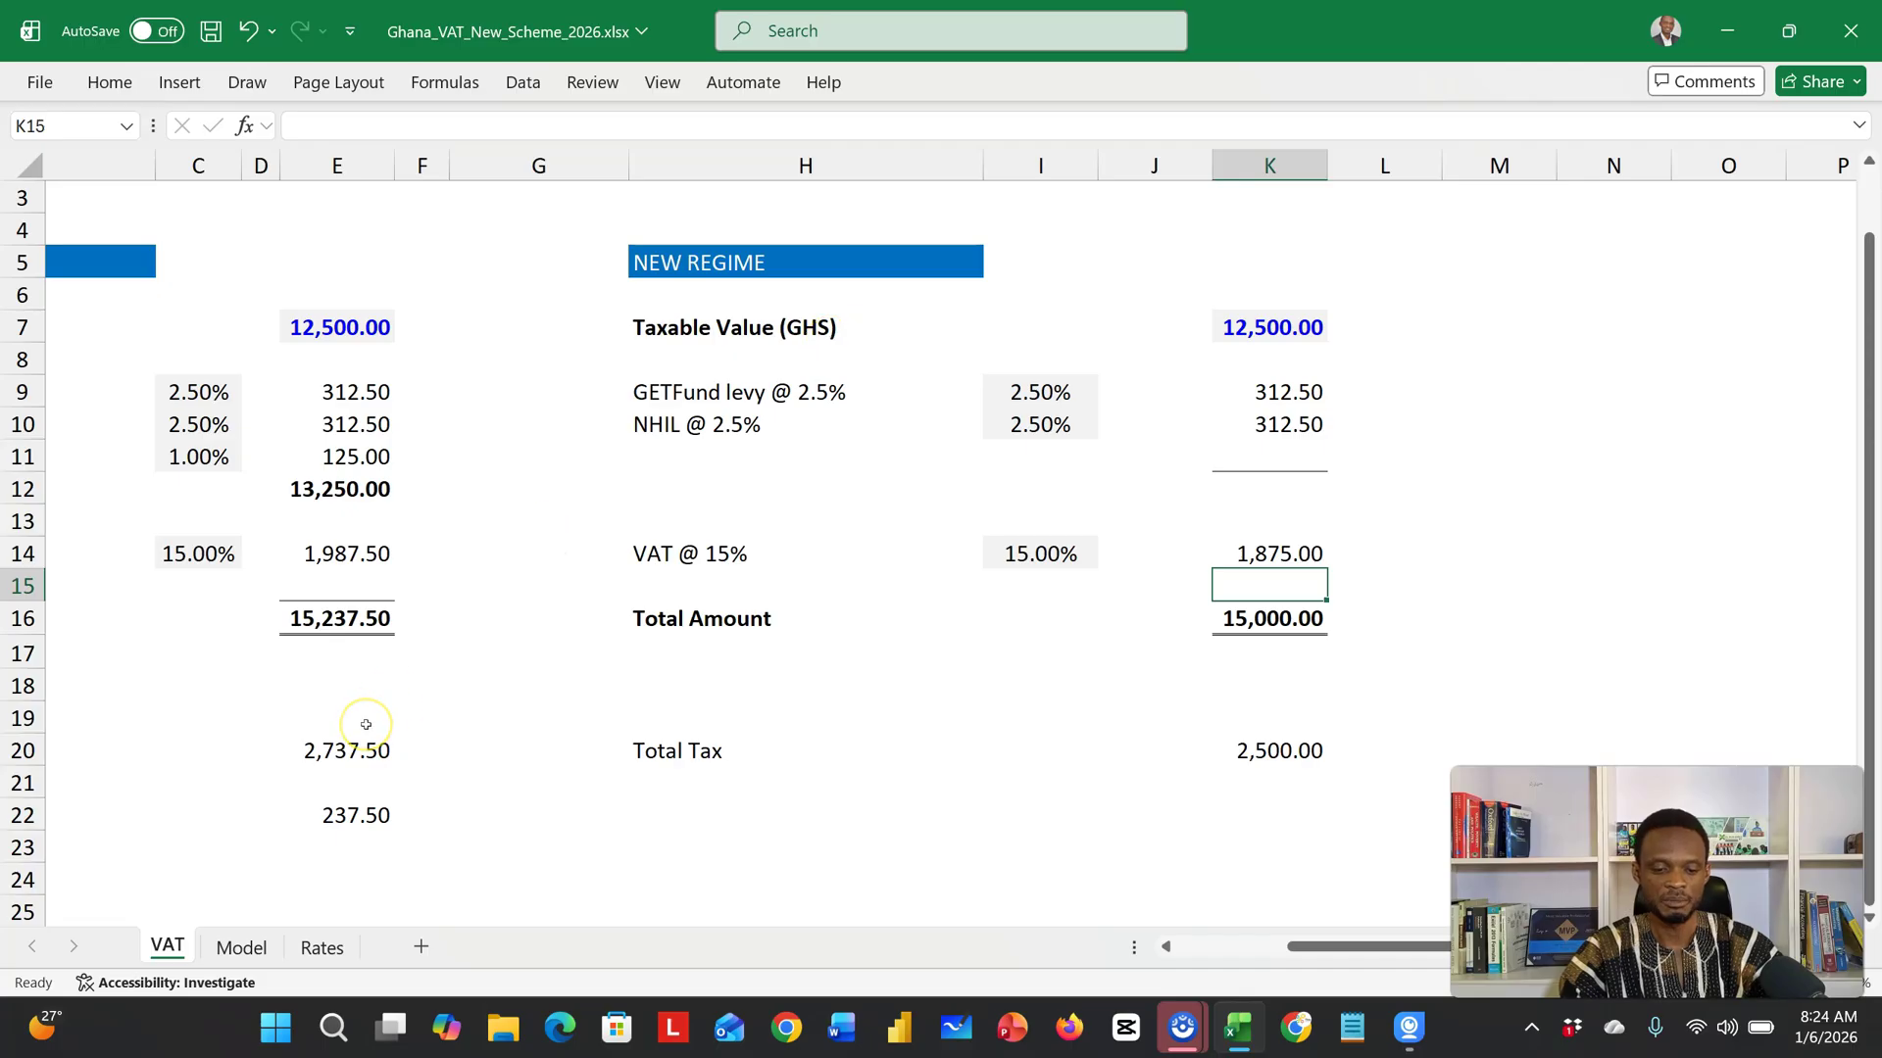
pyautogui.click(241, 947)
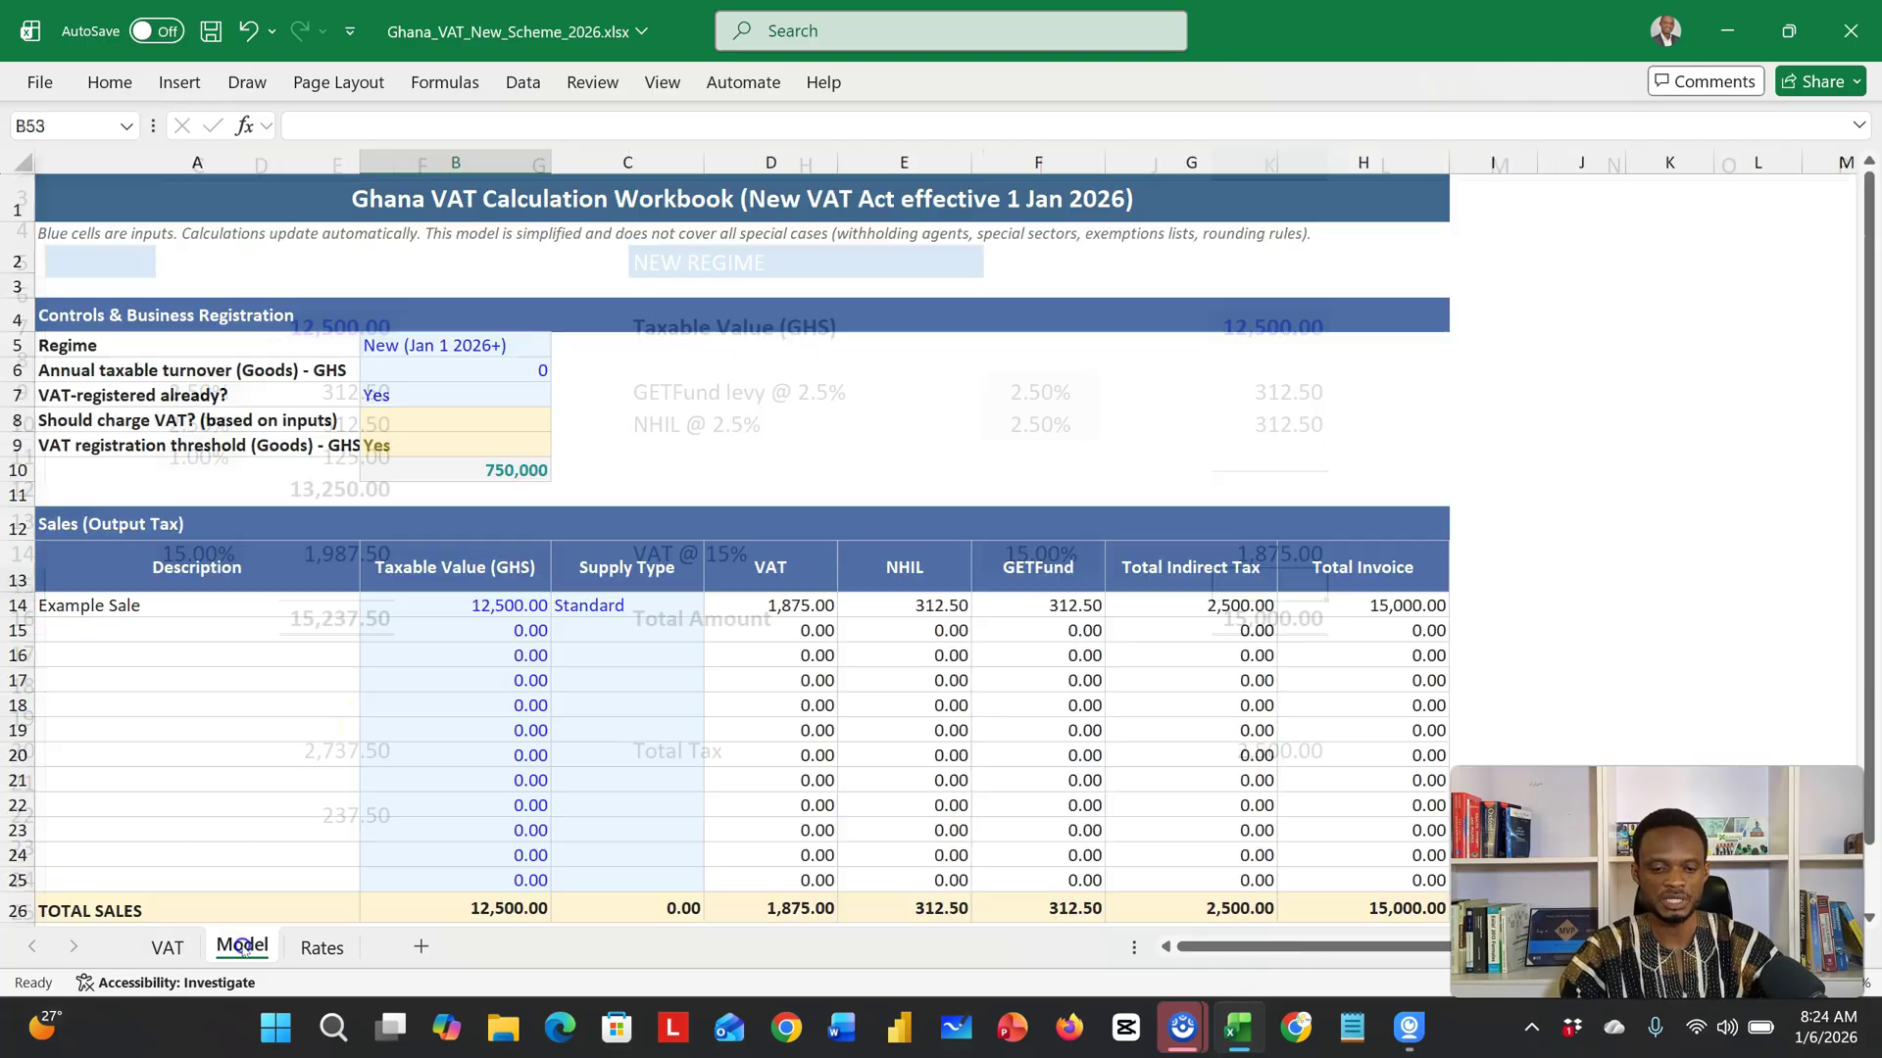
pyautogui.scroll(-1, 424, 819)
pyautogui.scroll(-1, 423, 819)
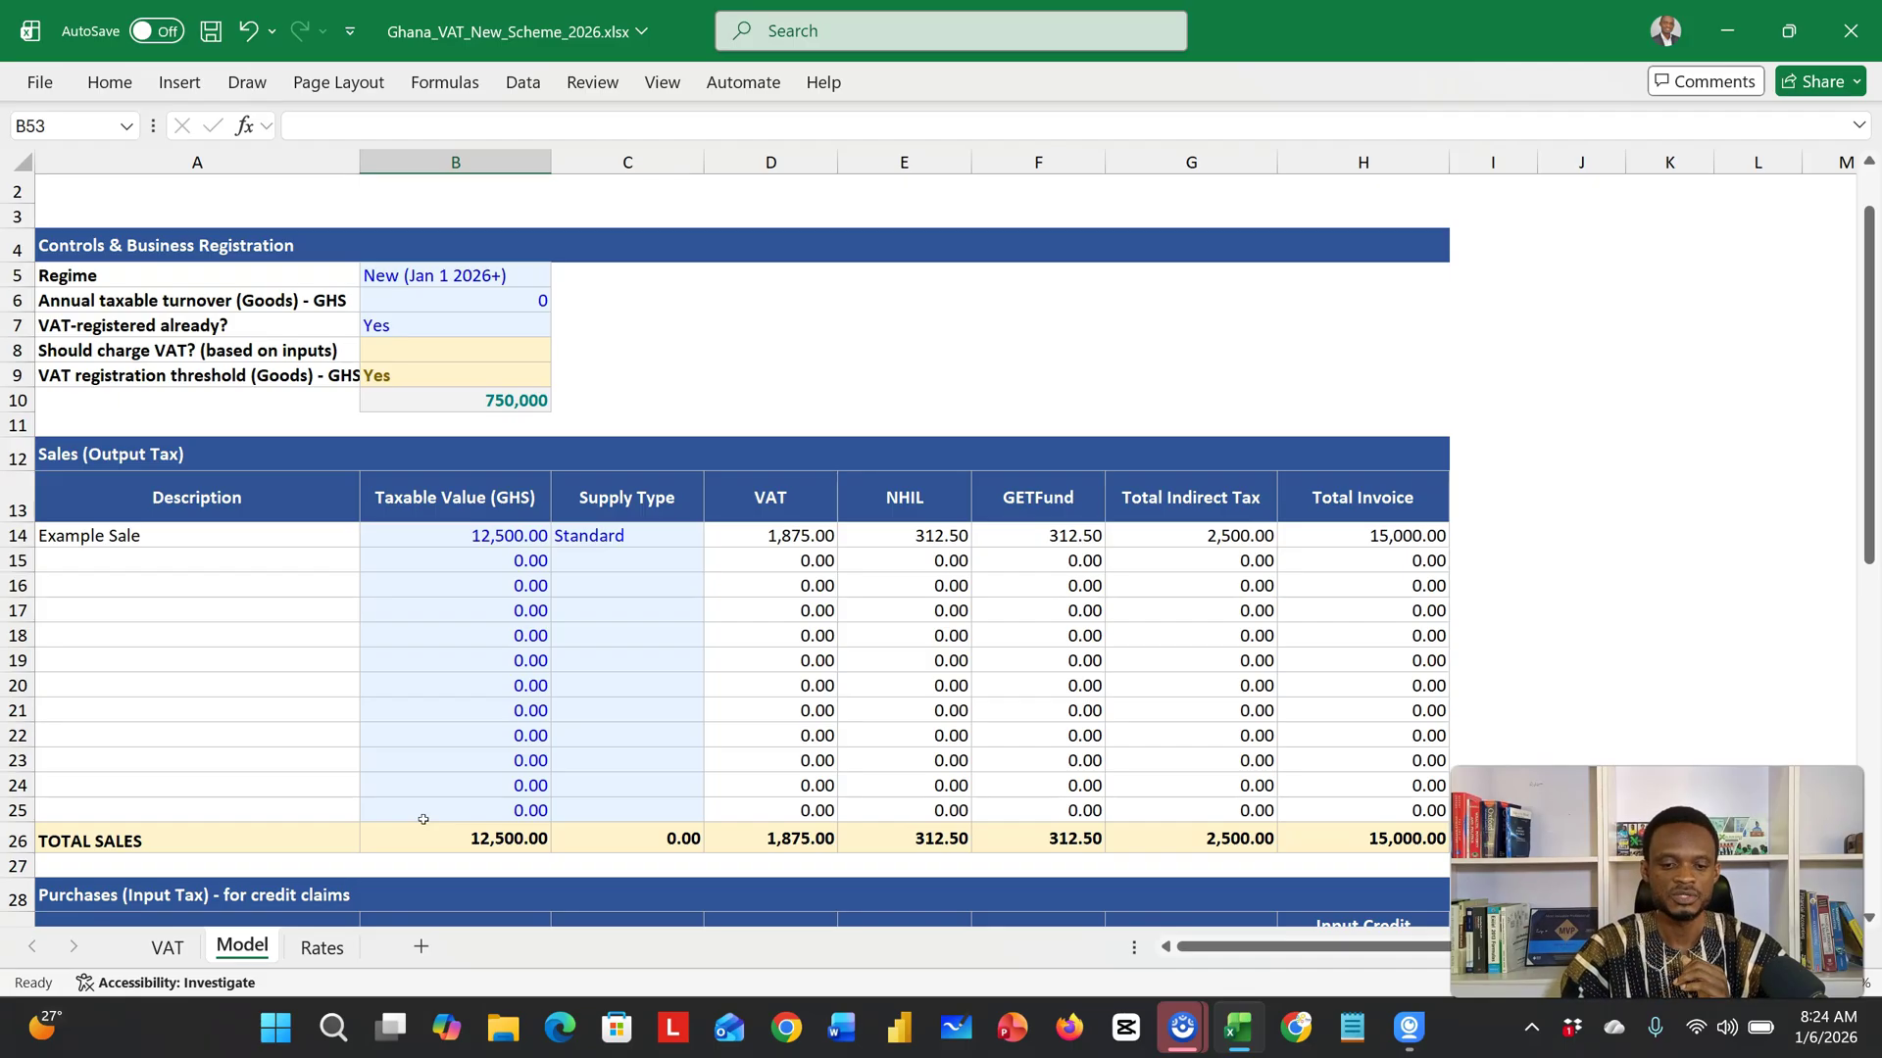
pyautogui.click(243, 534)
pyautogui.click(428, 538)
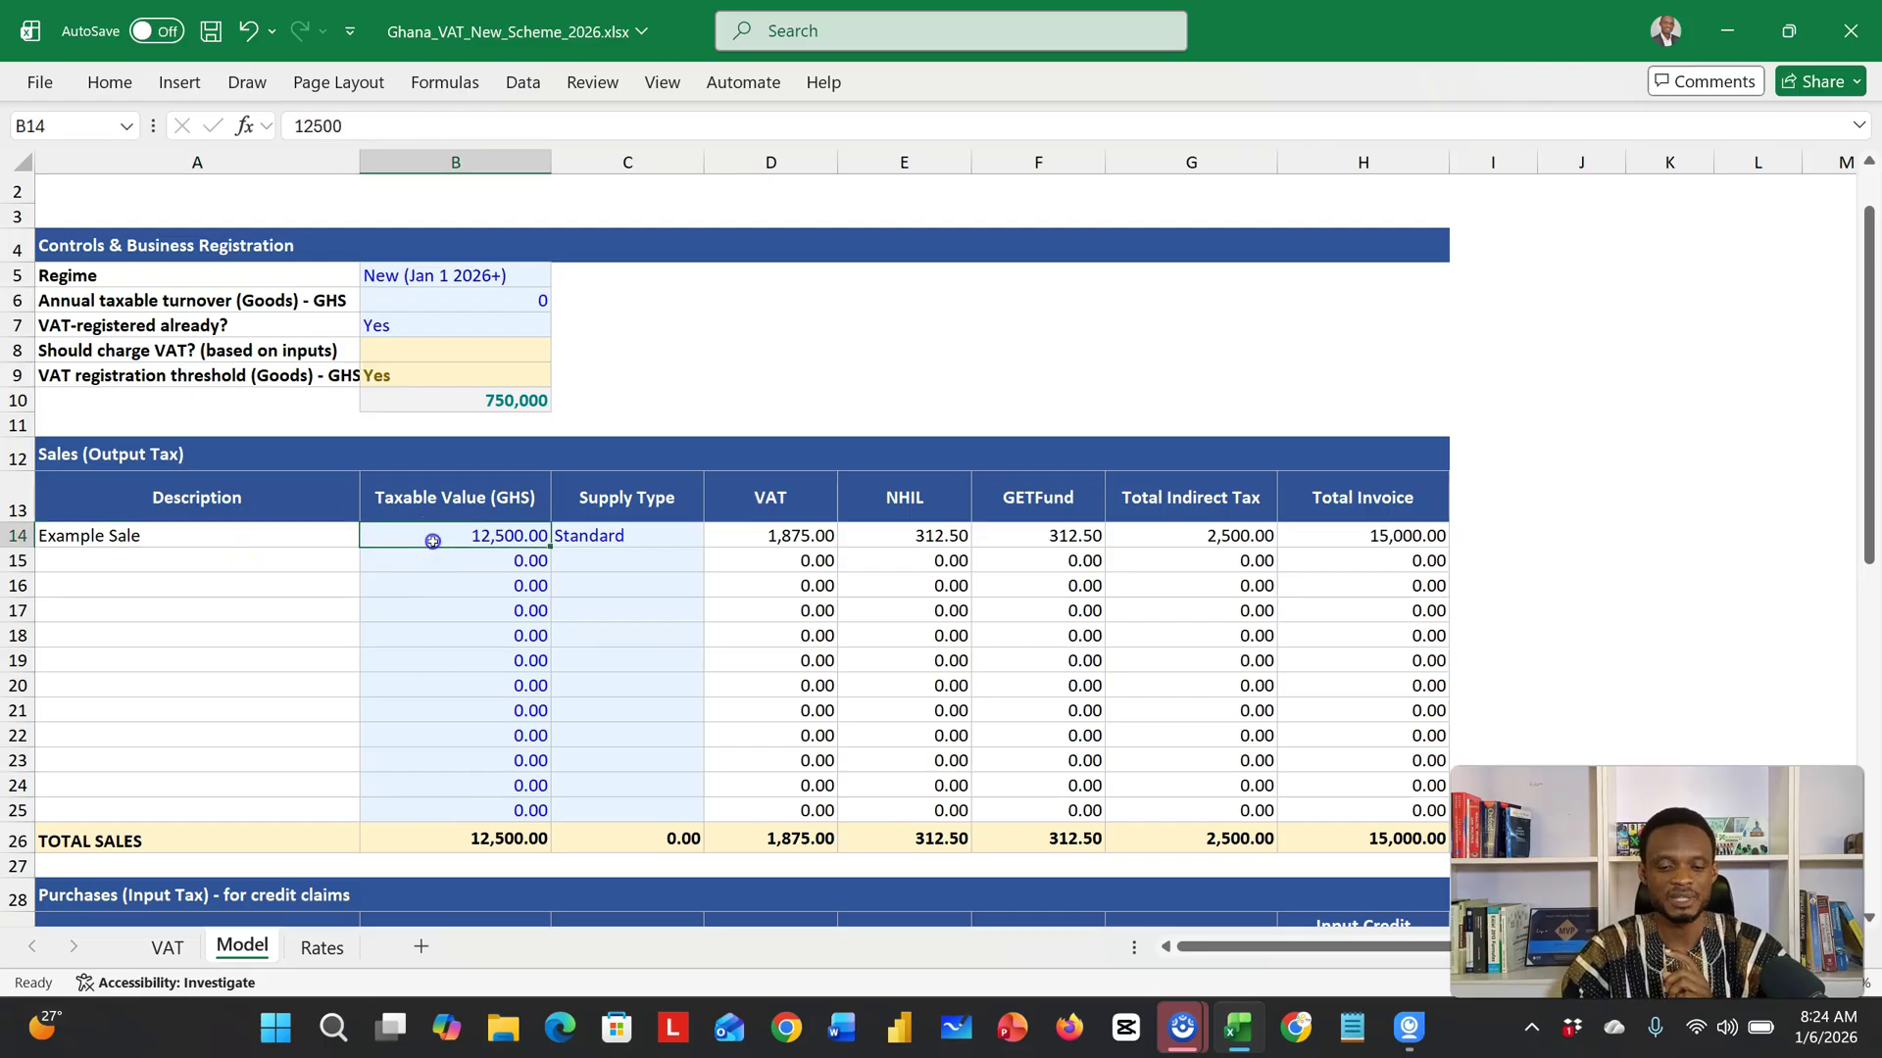
pyautogui.click(617, 538)
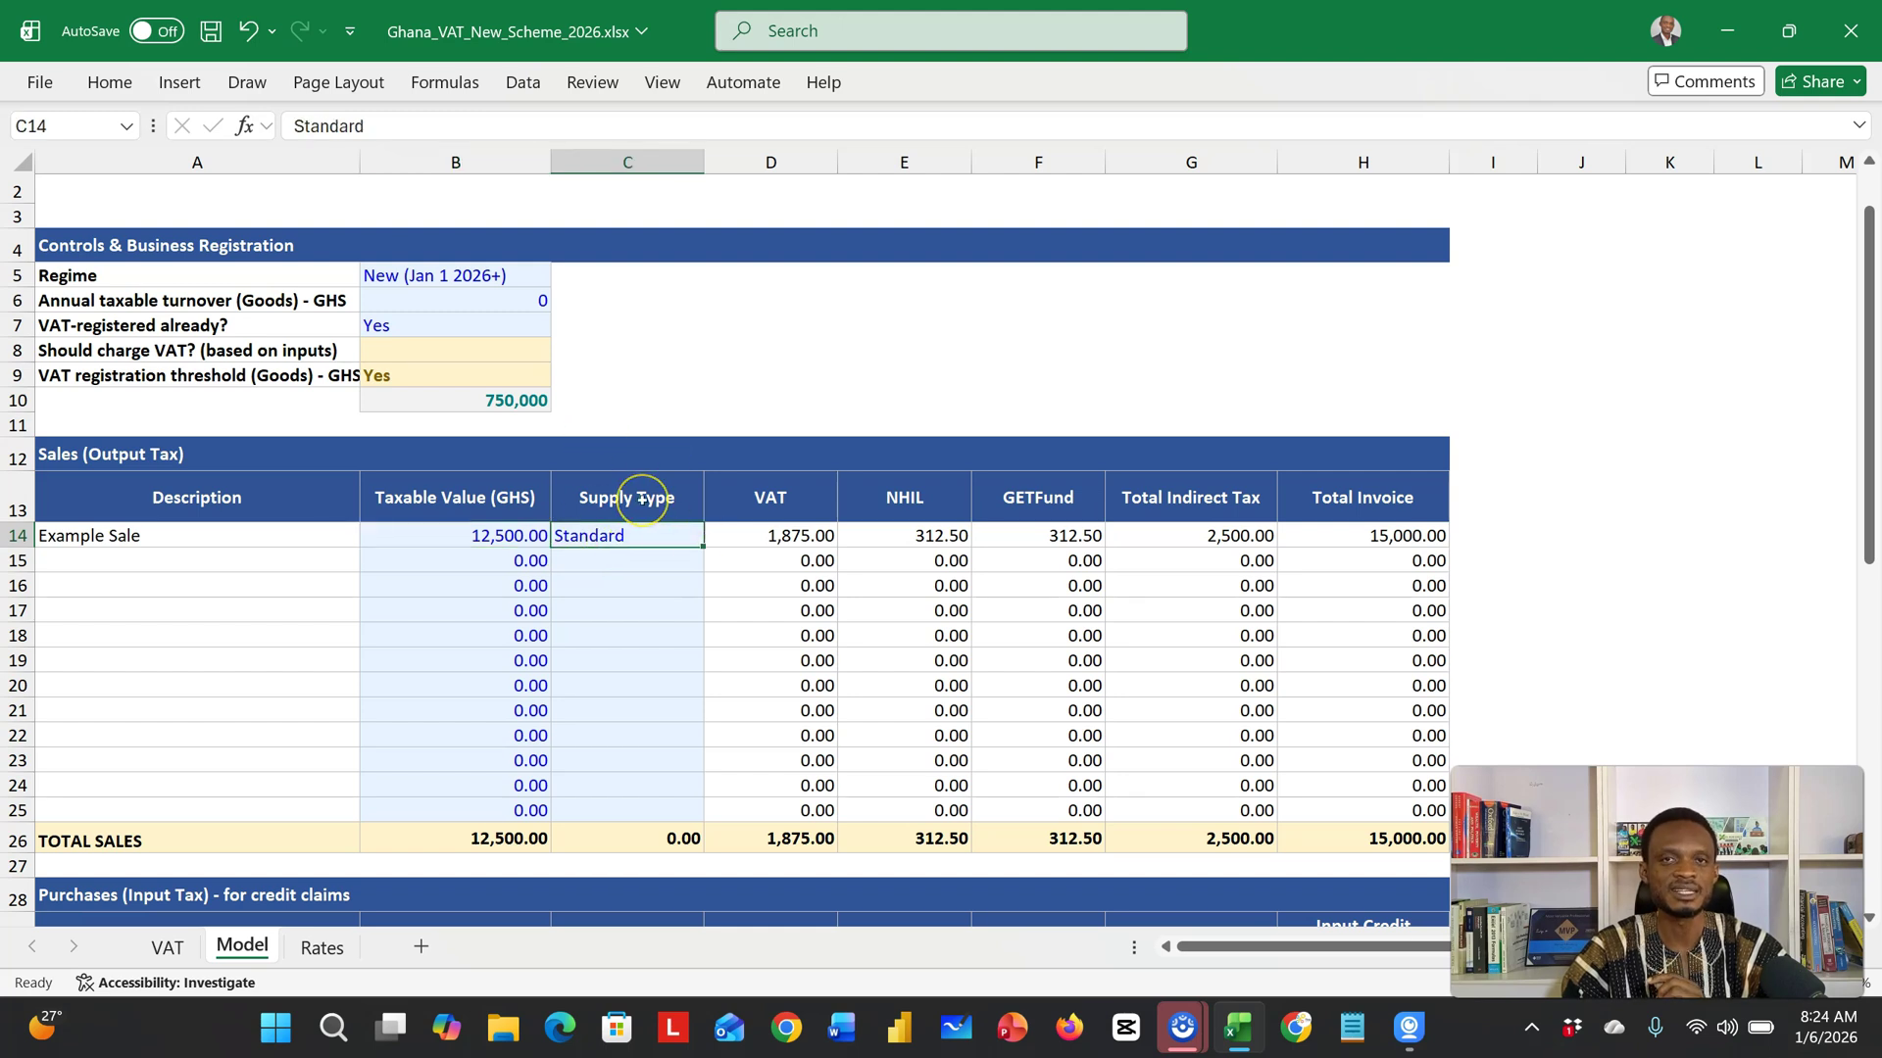
pyautogui.click(747, 533)
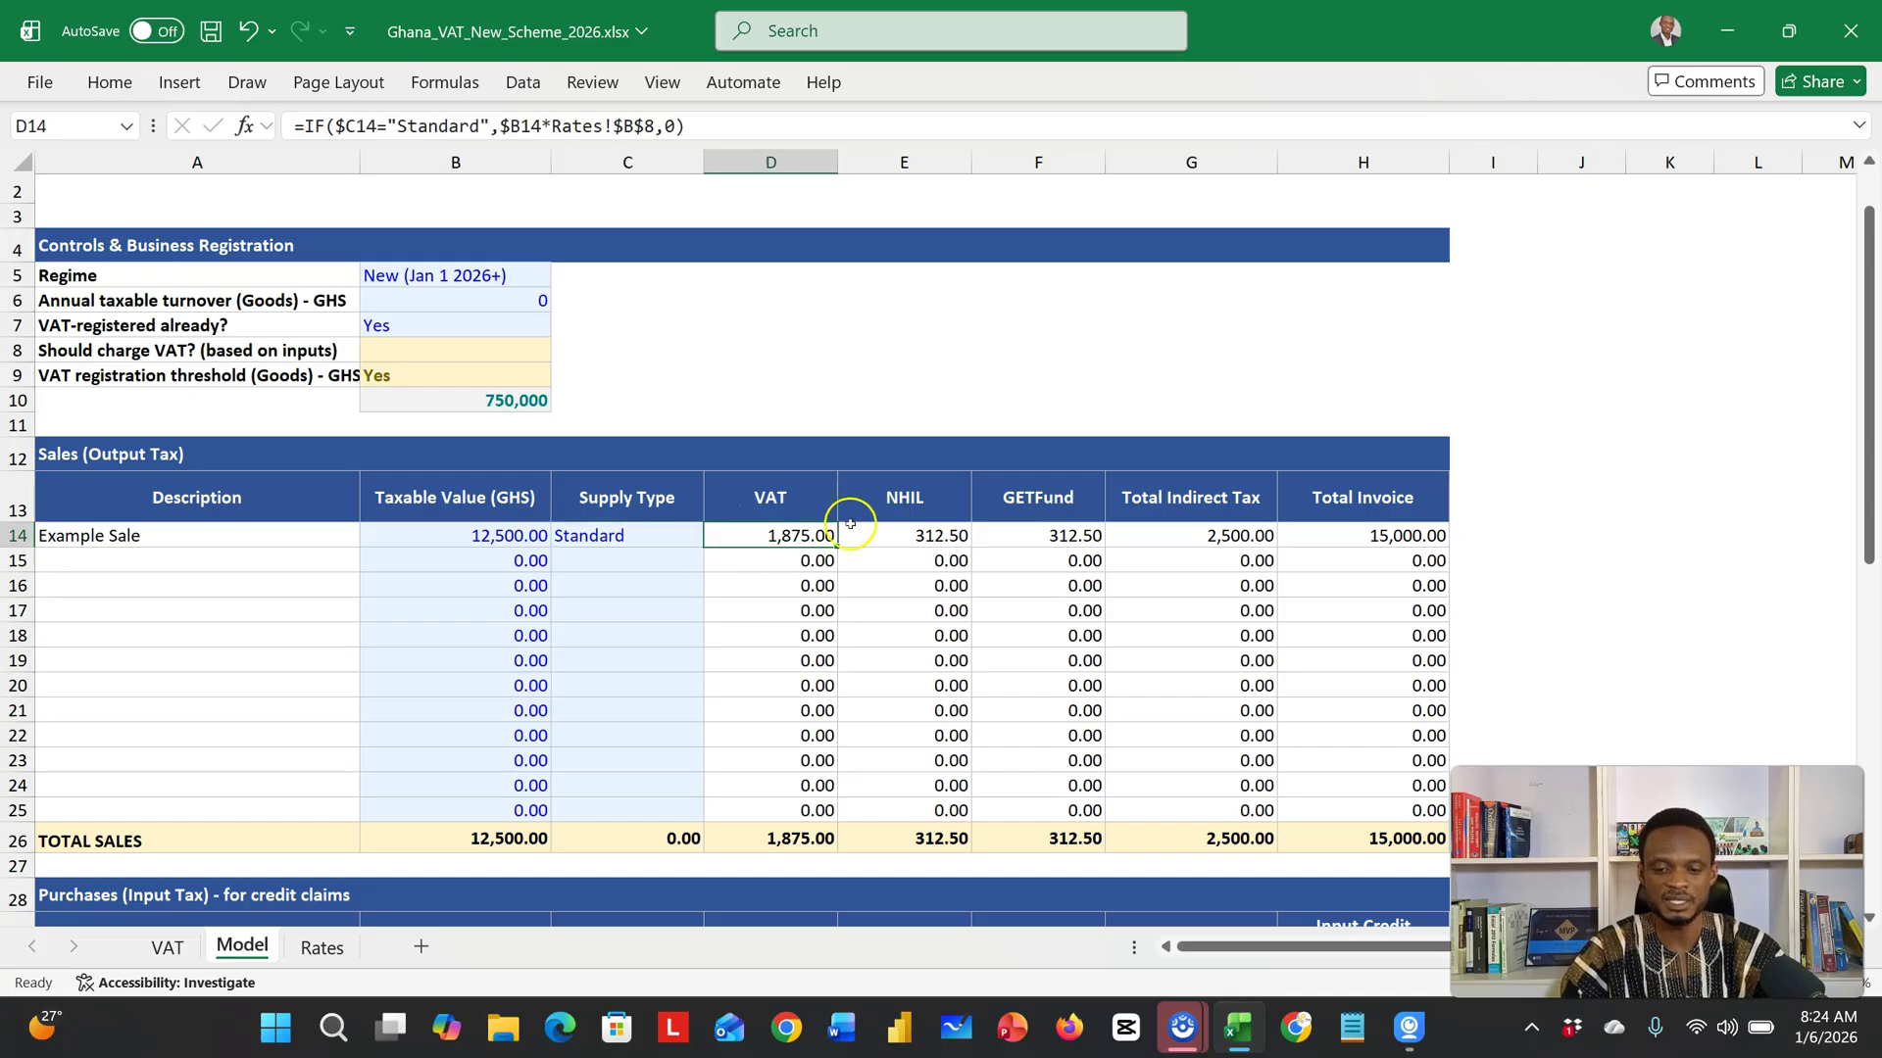
pyautogui.click(886, 537)
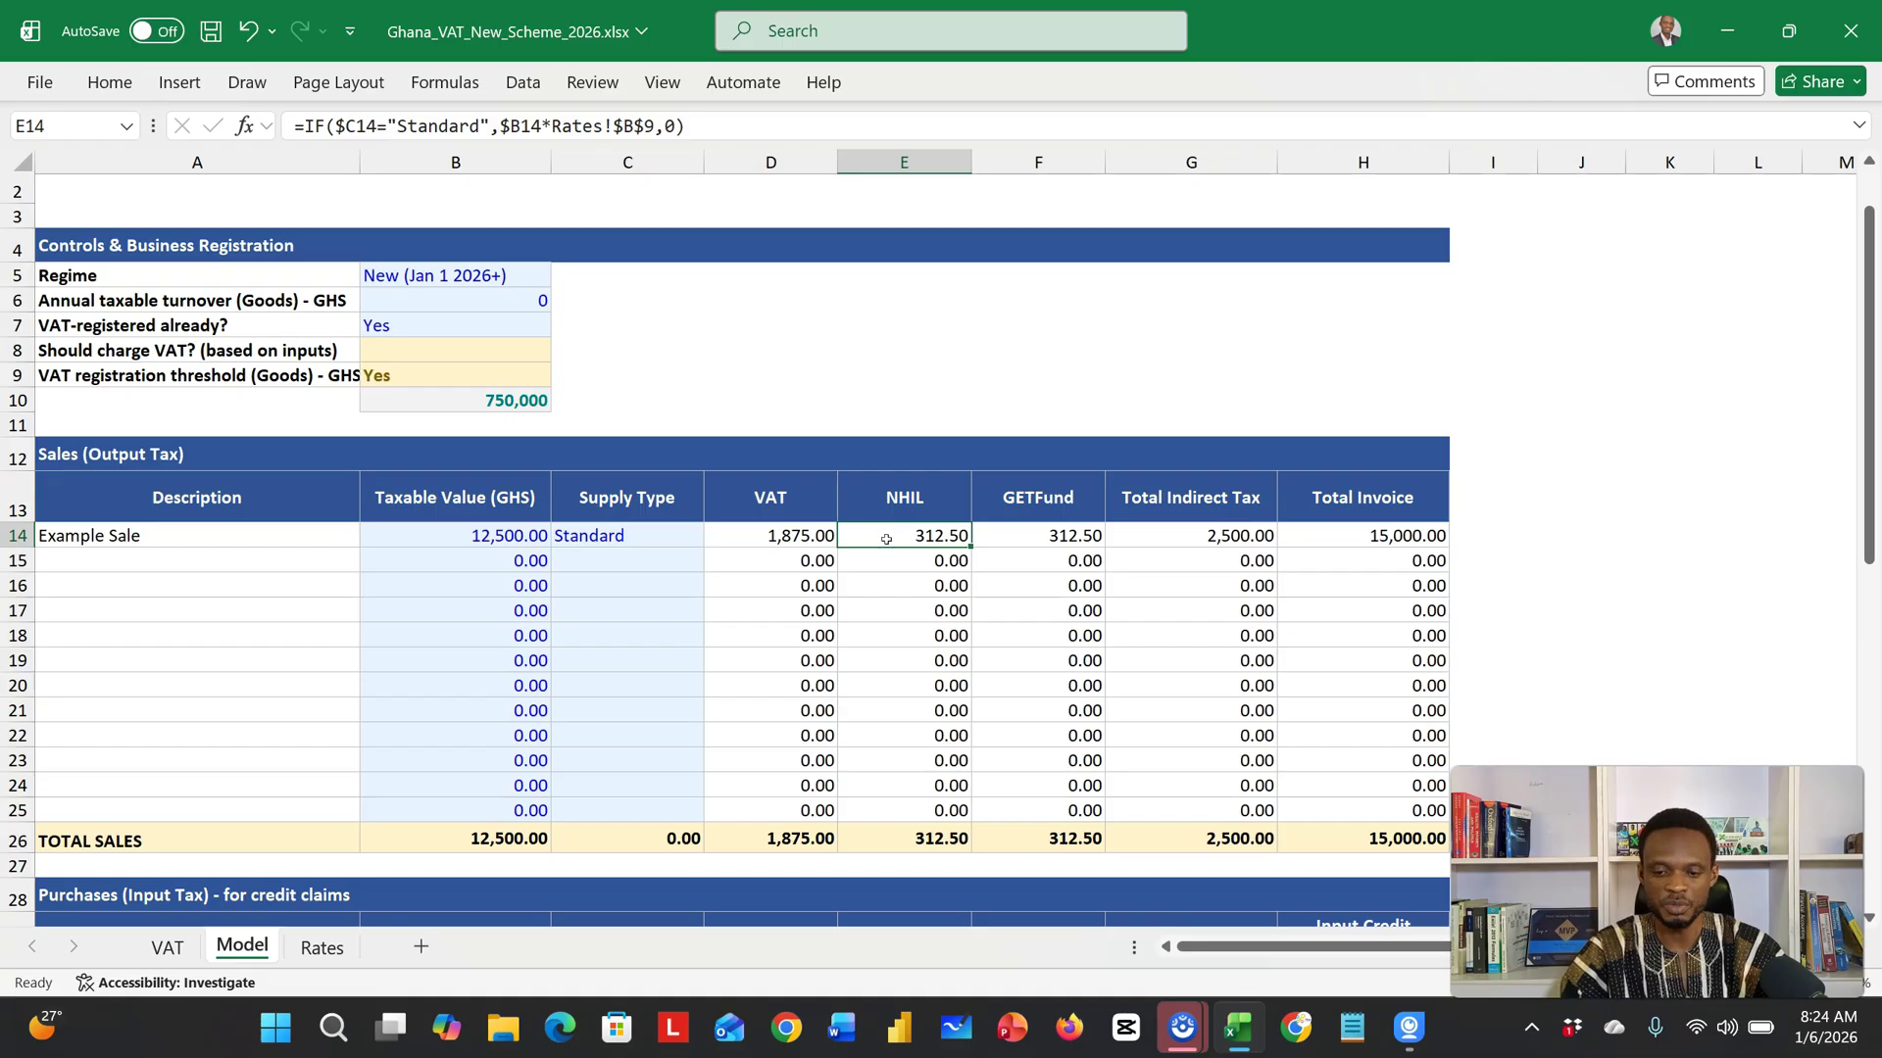
pyautogui.click(1029, 537)
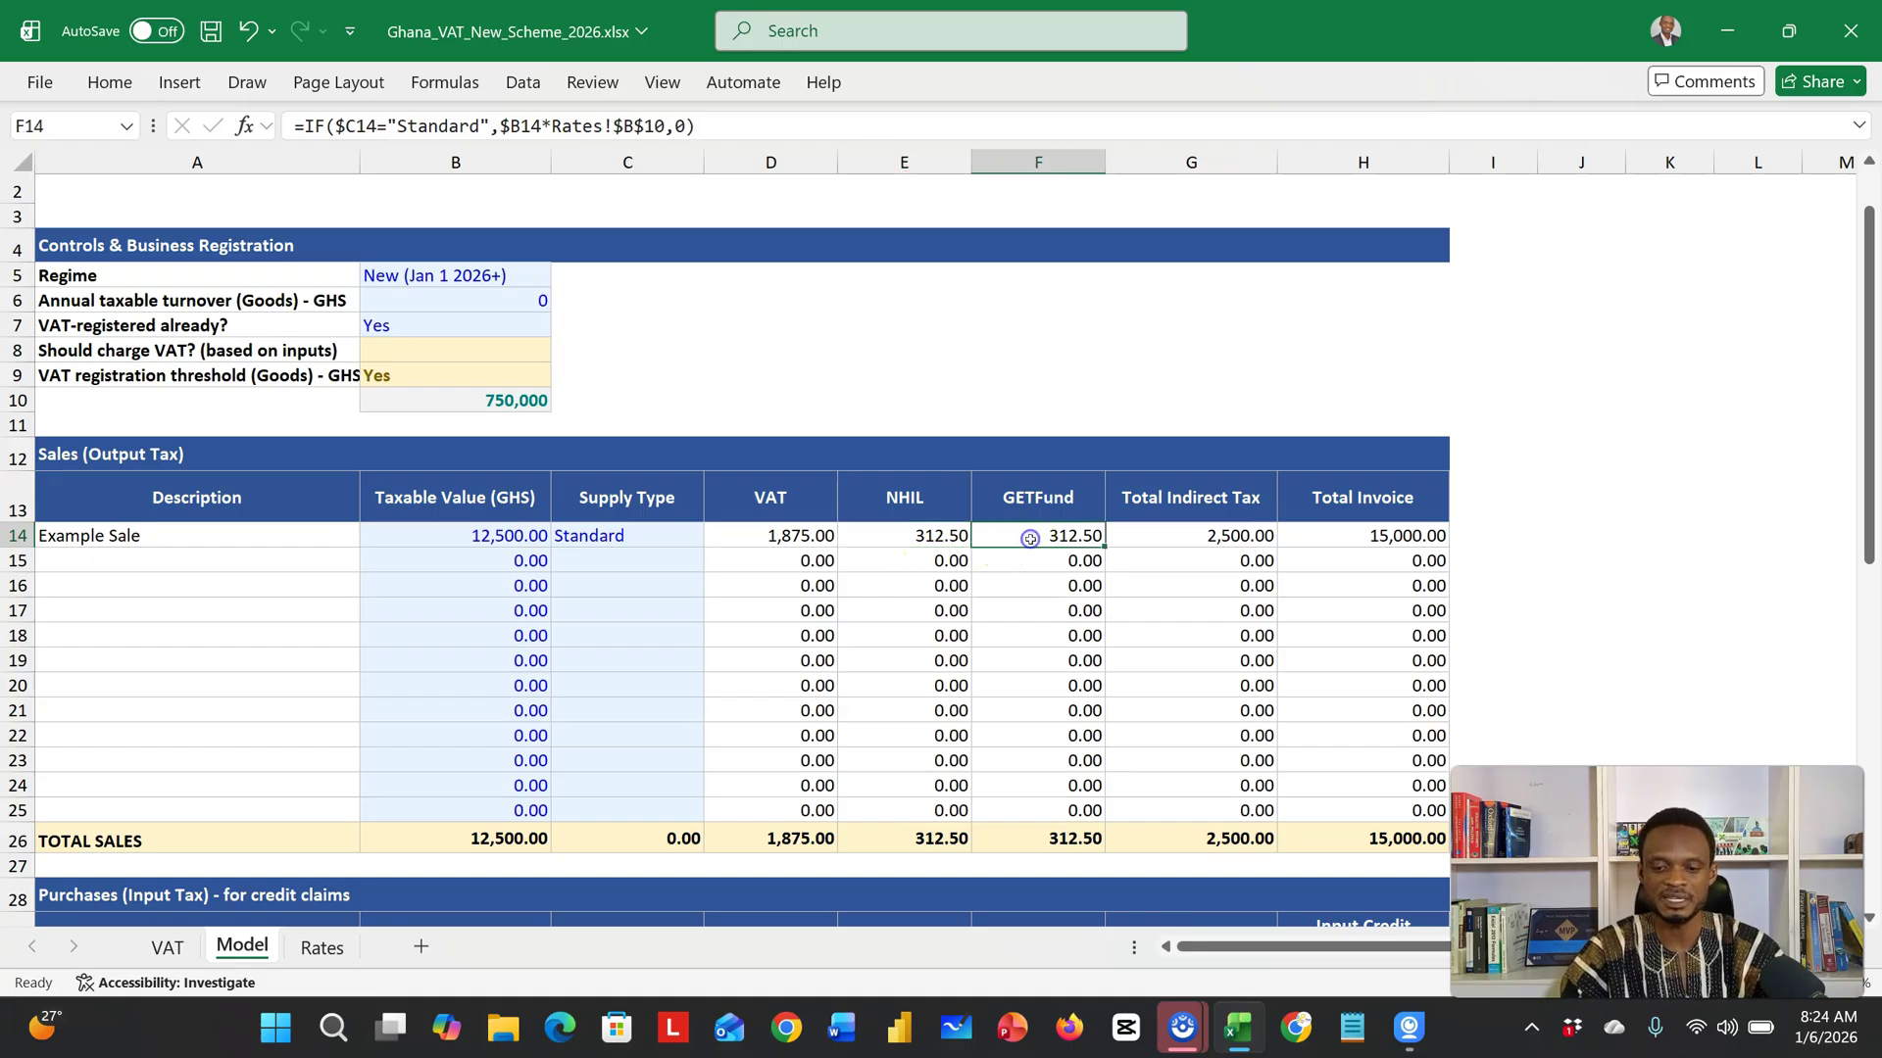
pyautogui.click(1185, 537)
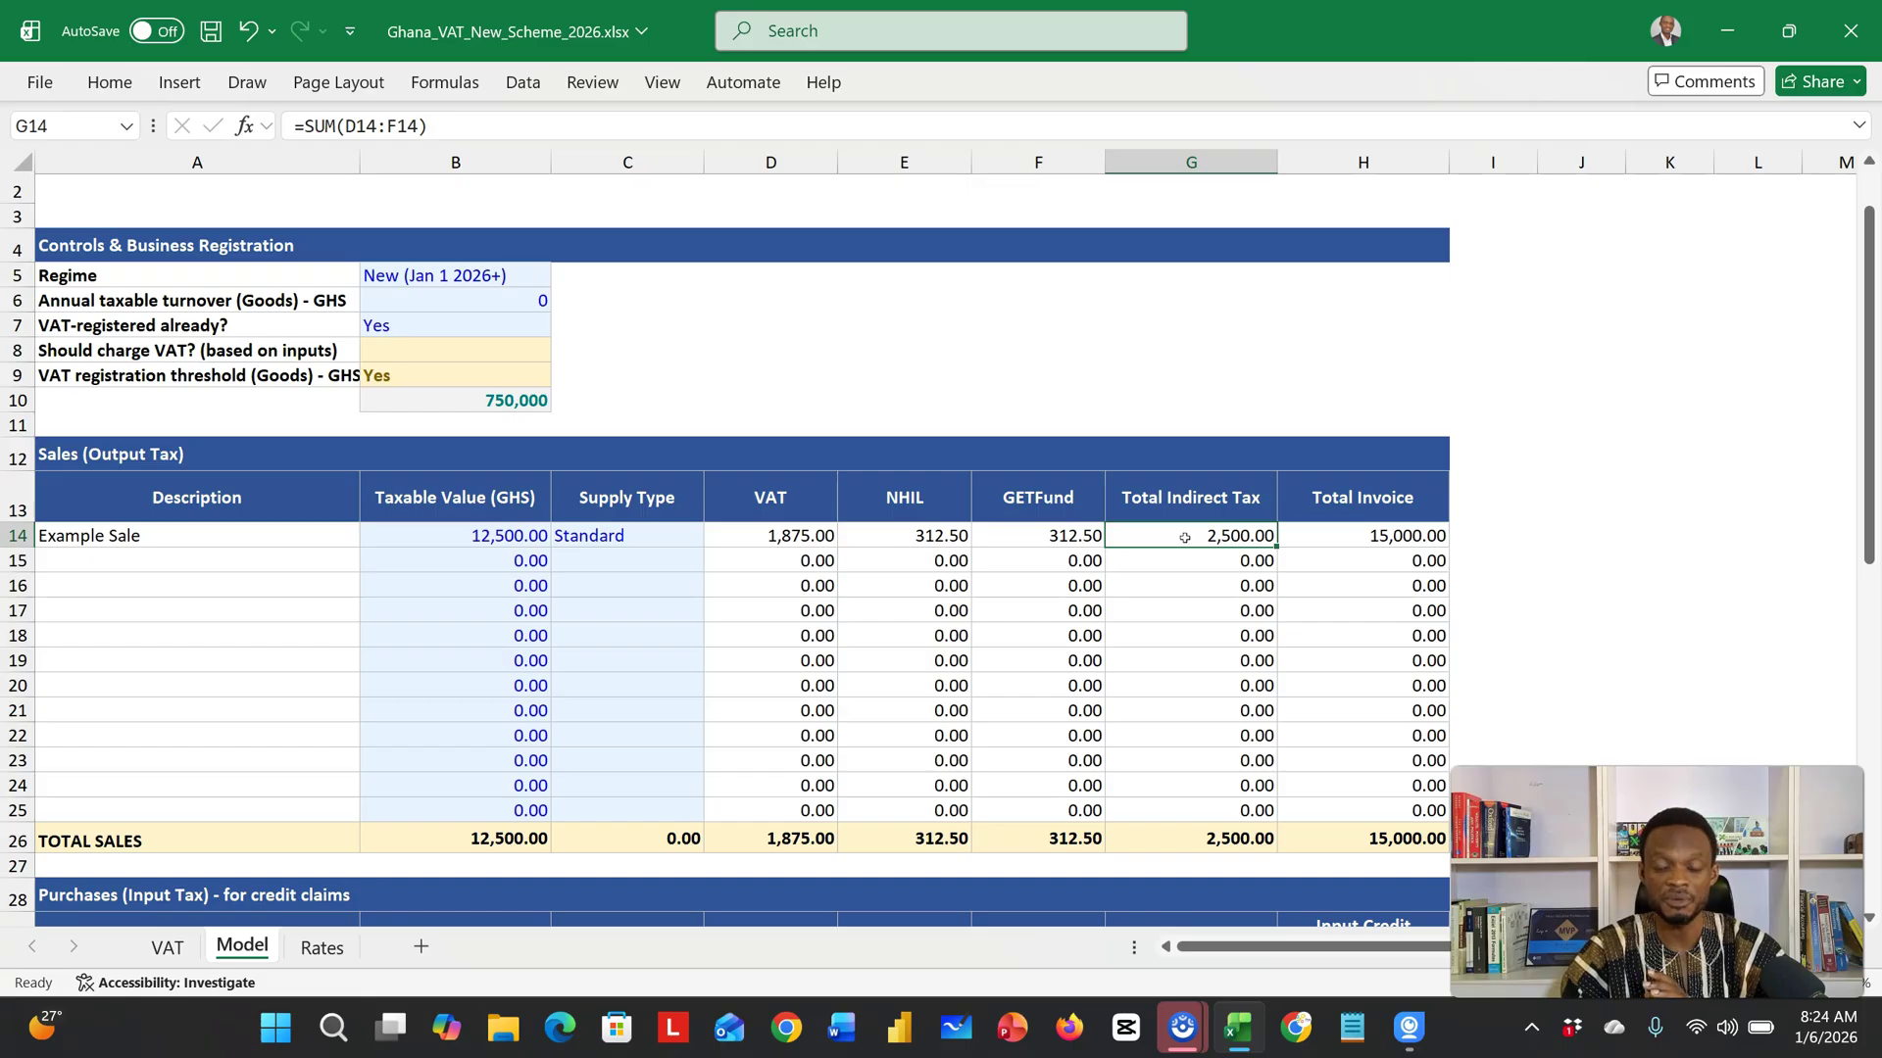
pyautogui.click(1368, 537)
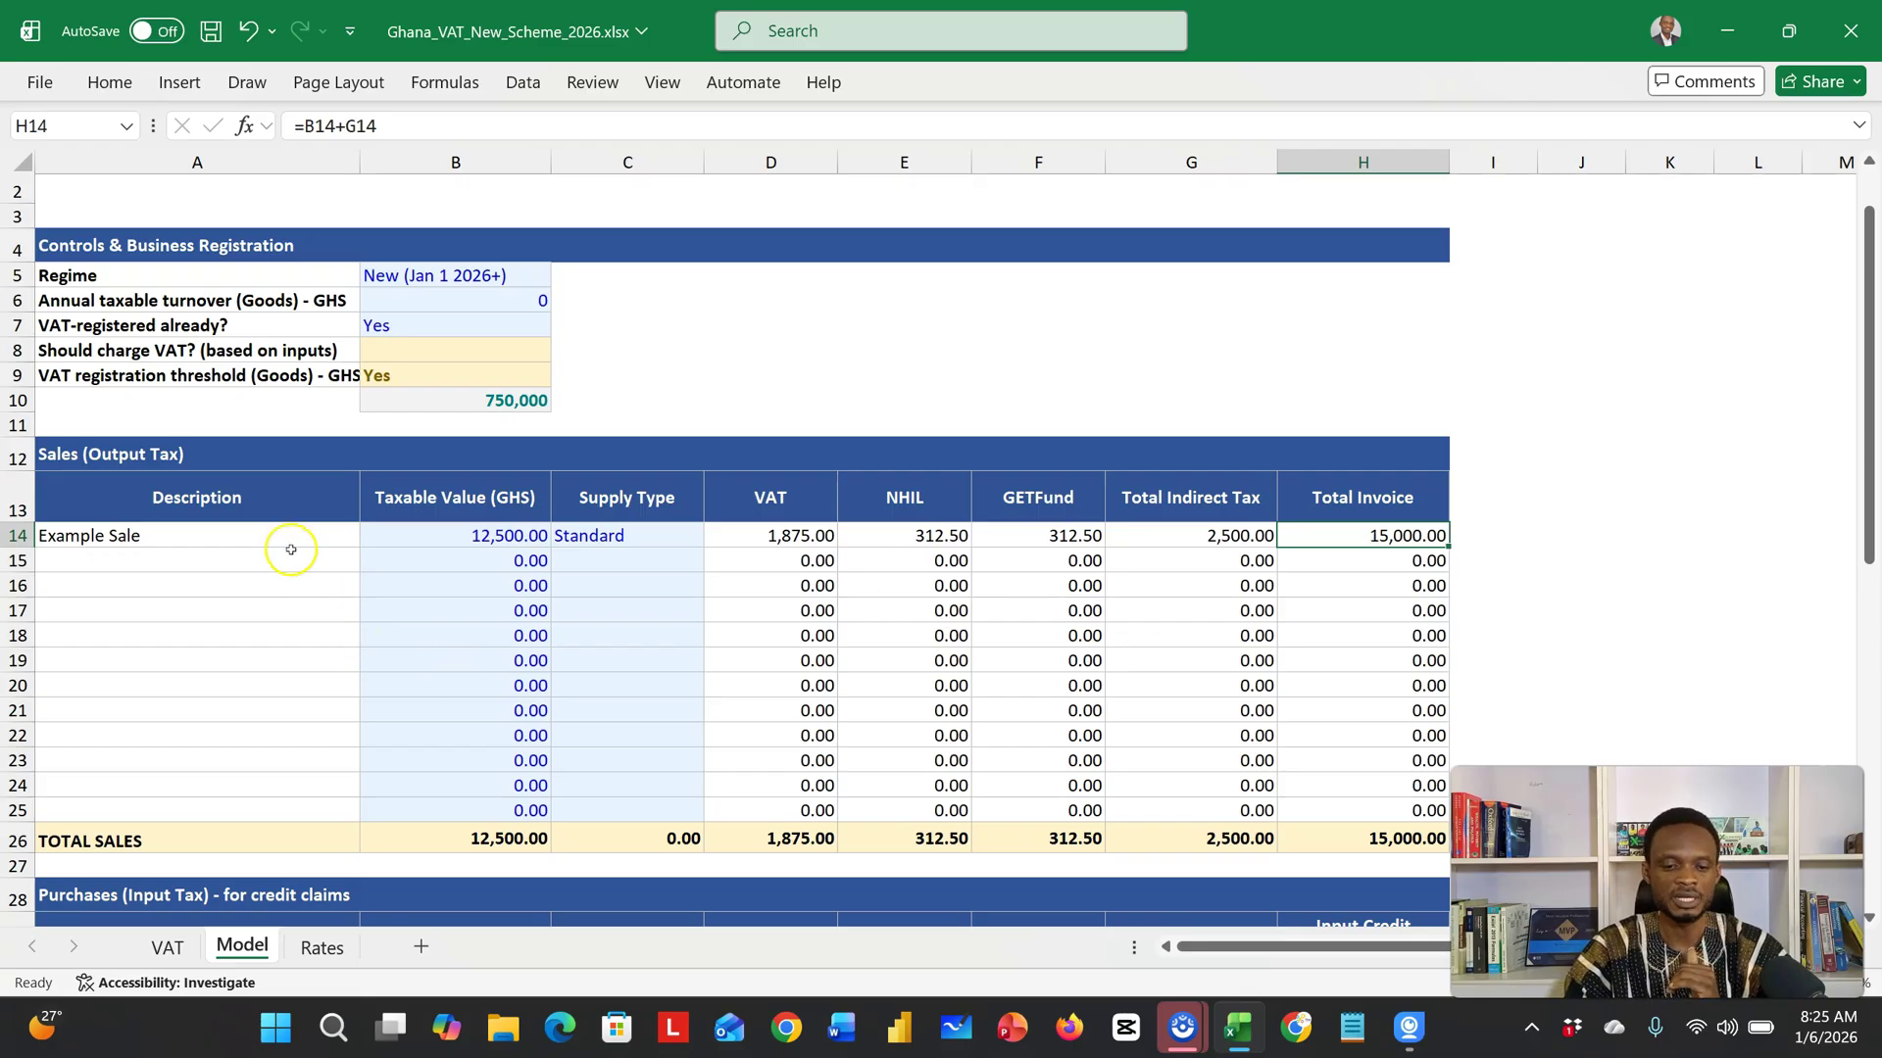
pyautogui.moveTo(281, 561); pyautogui.dragTo(286, 703)
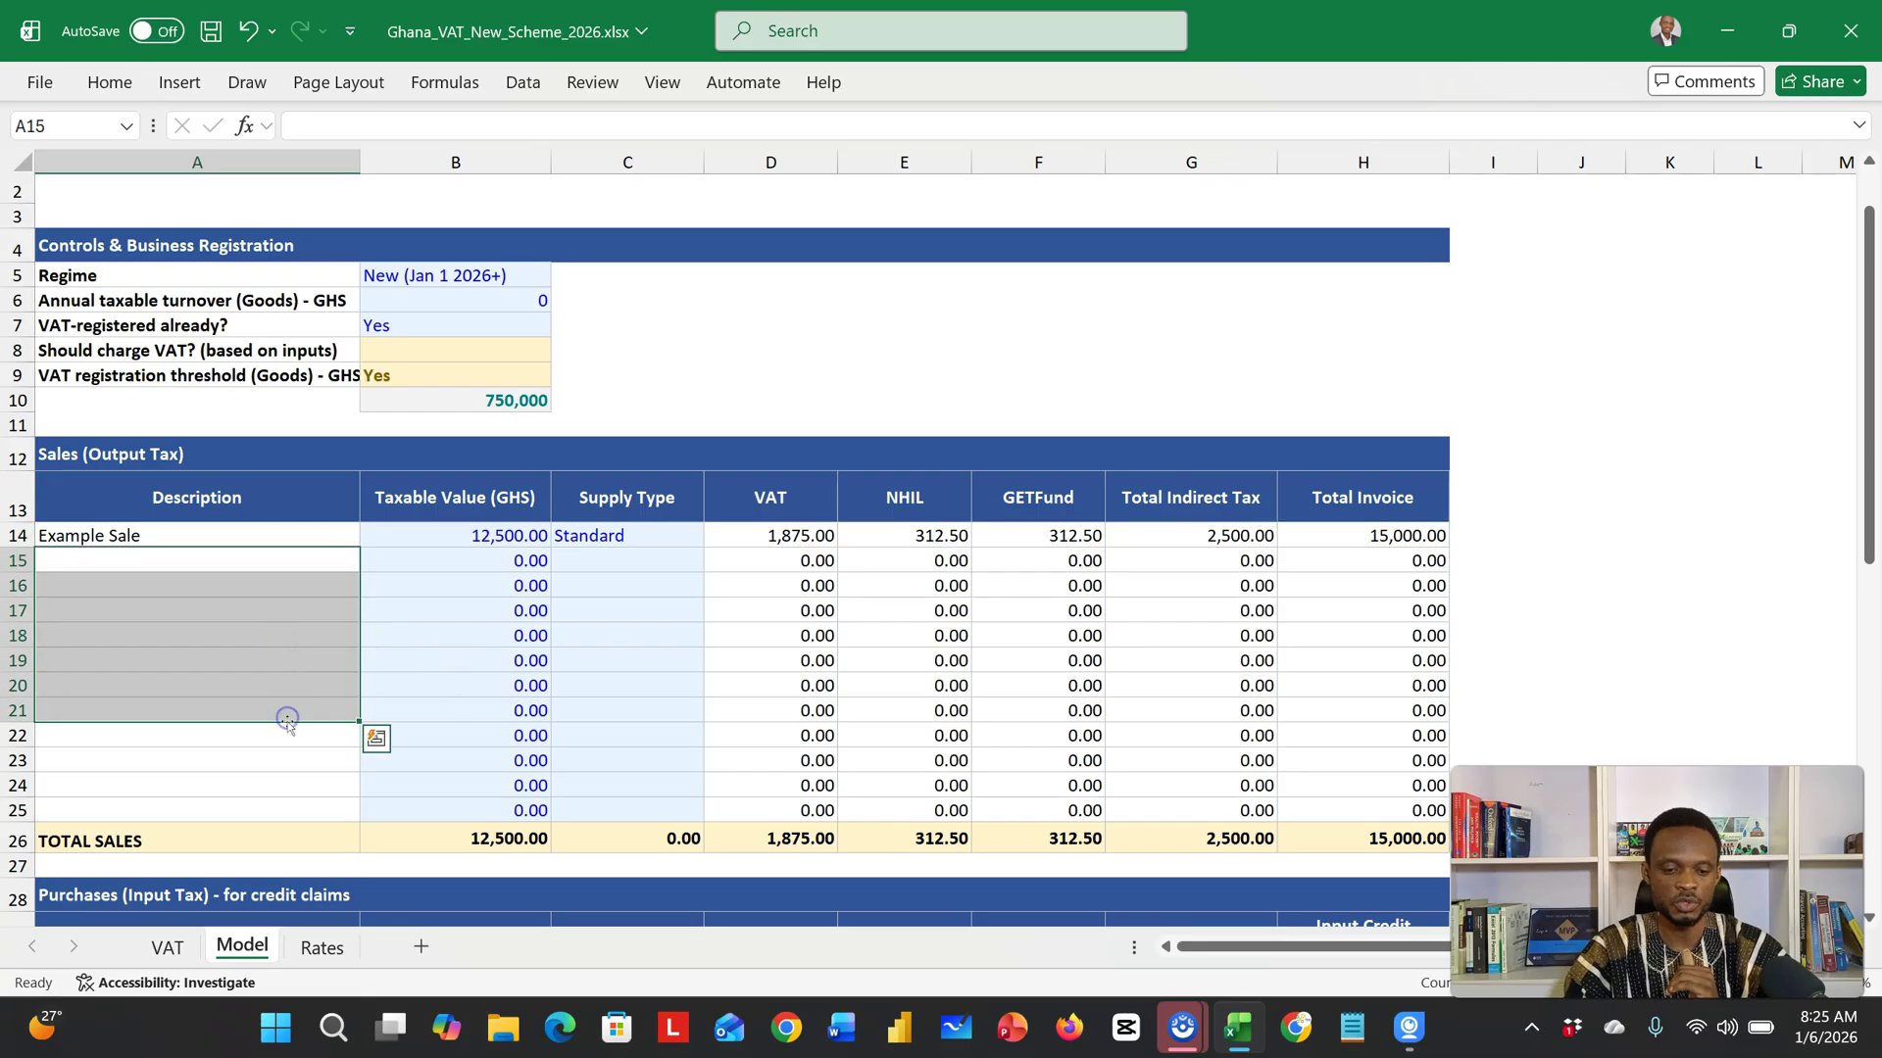
pyautogui.click(275, 763)
pyautogui.hotkey('alt', 'i')
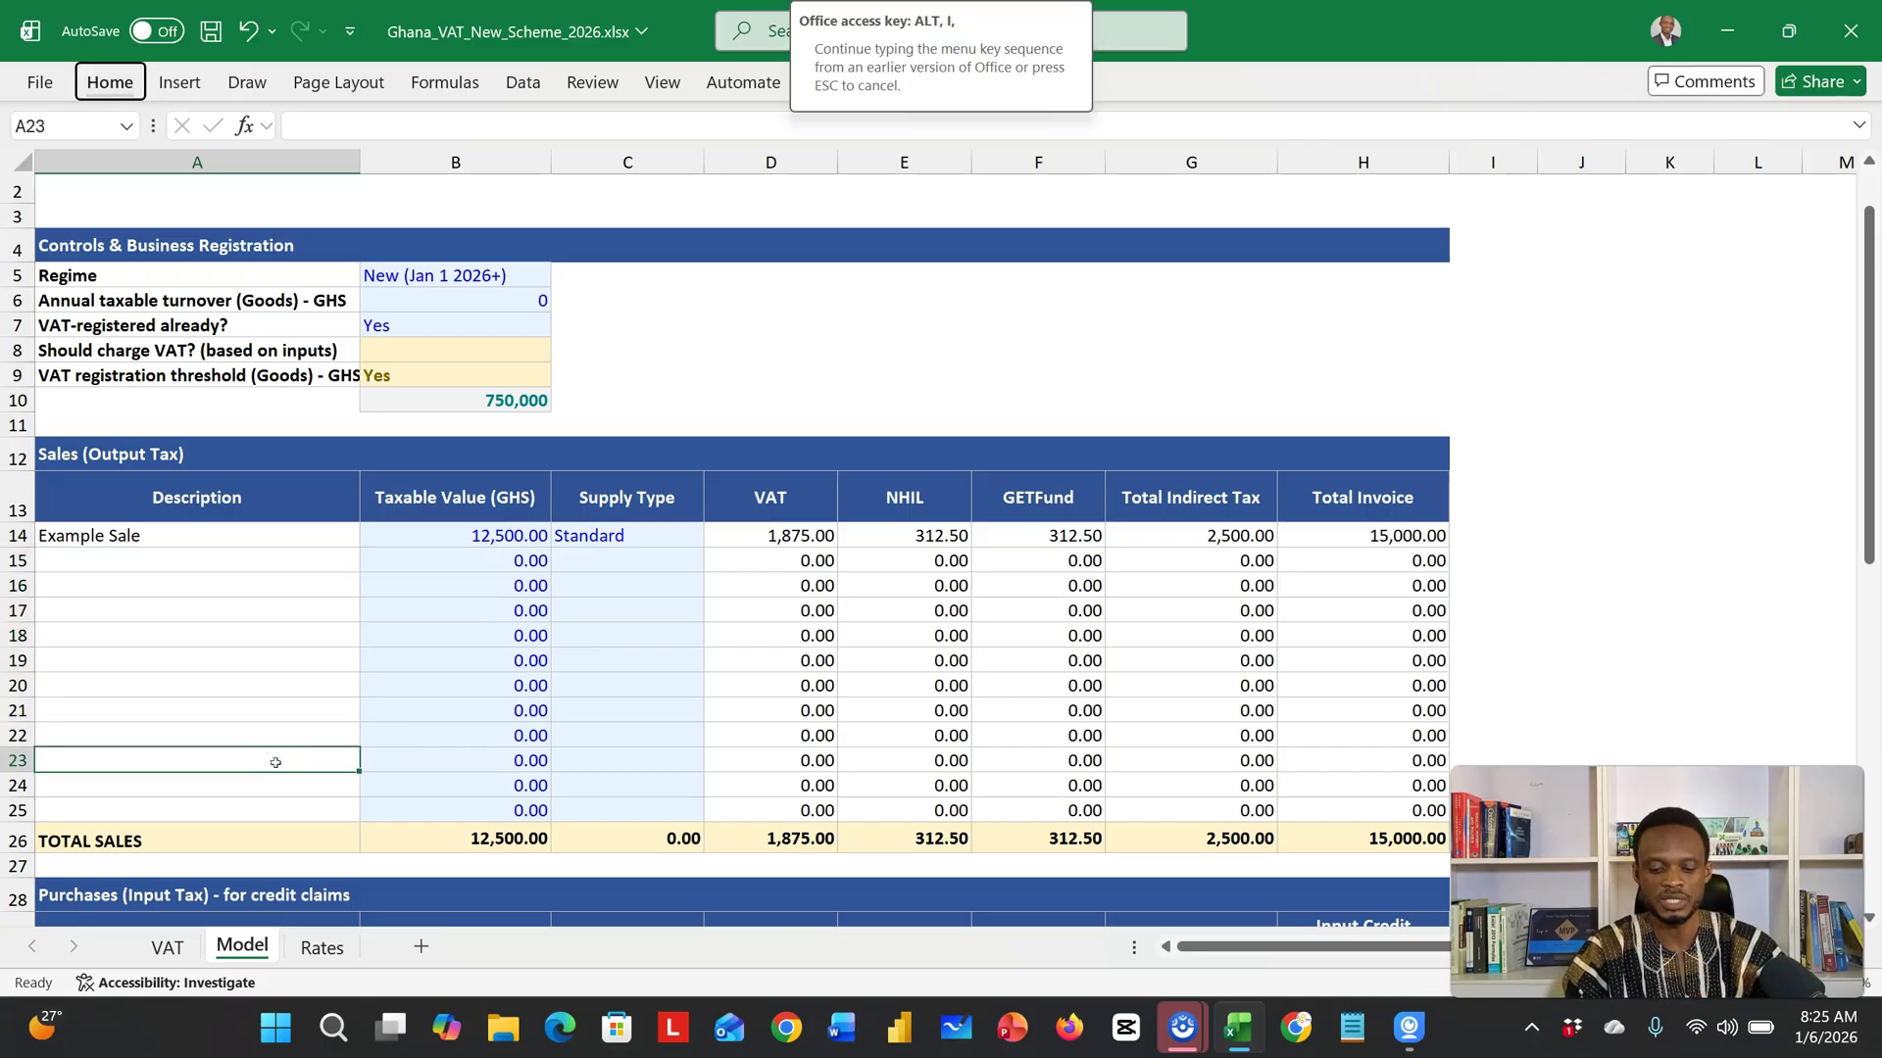
pyautogui.press('r')
pyautogui.press('F4')
pyautogui.press('F4')
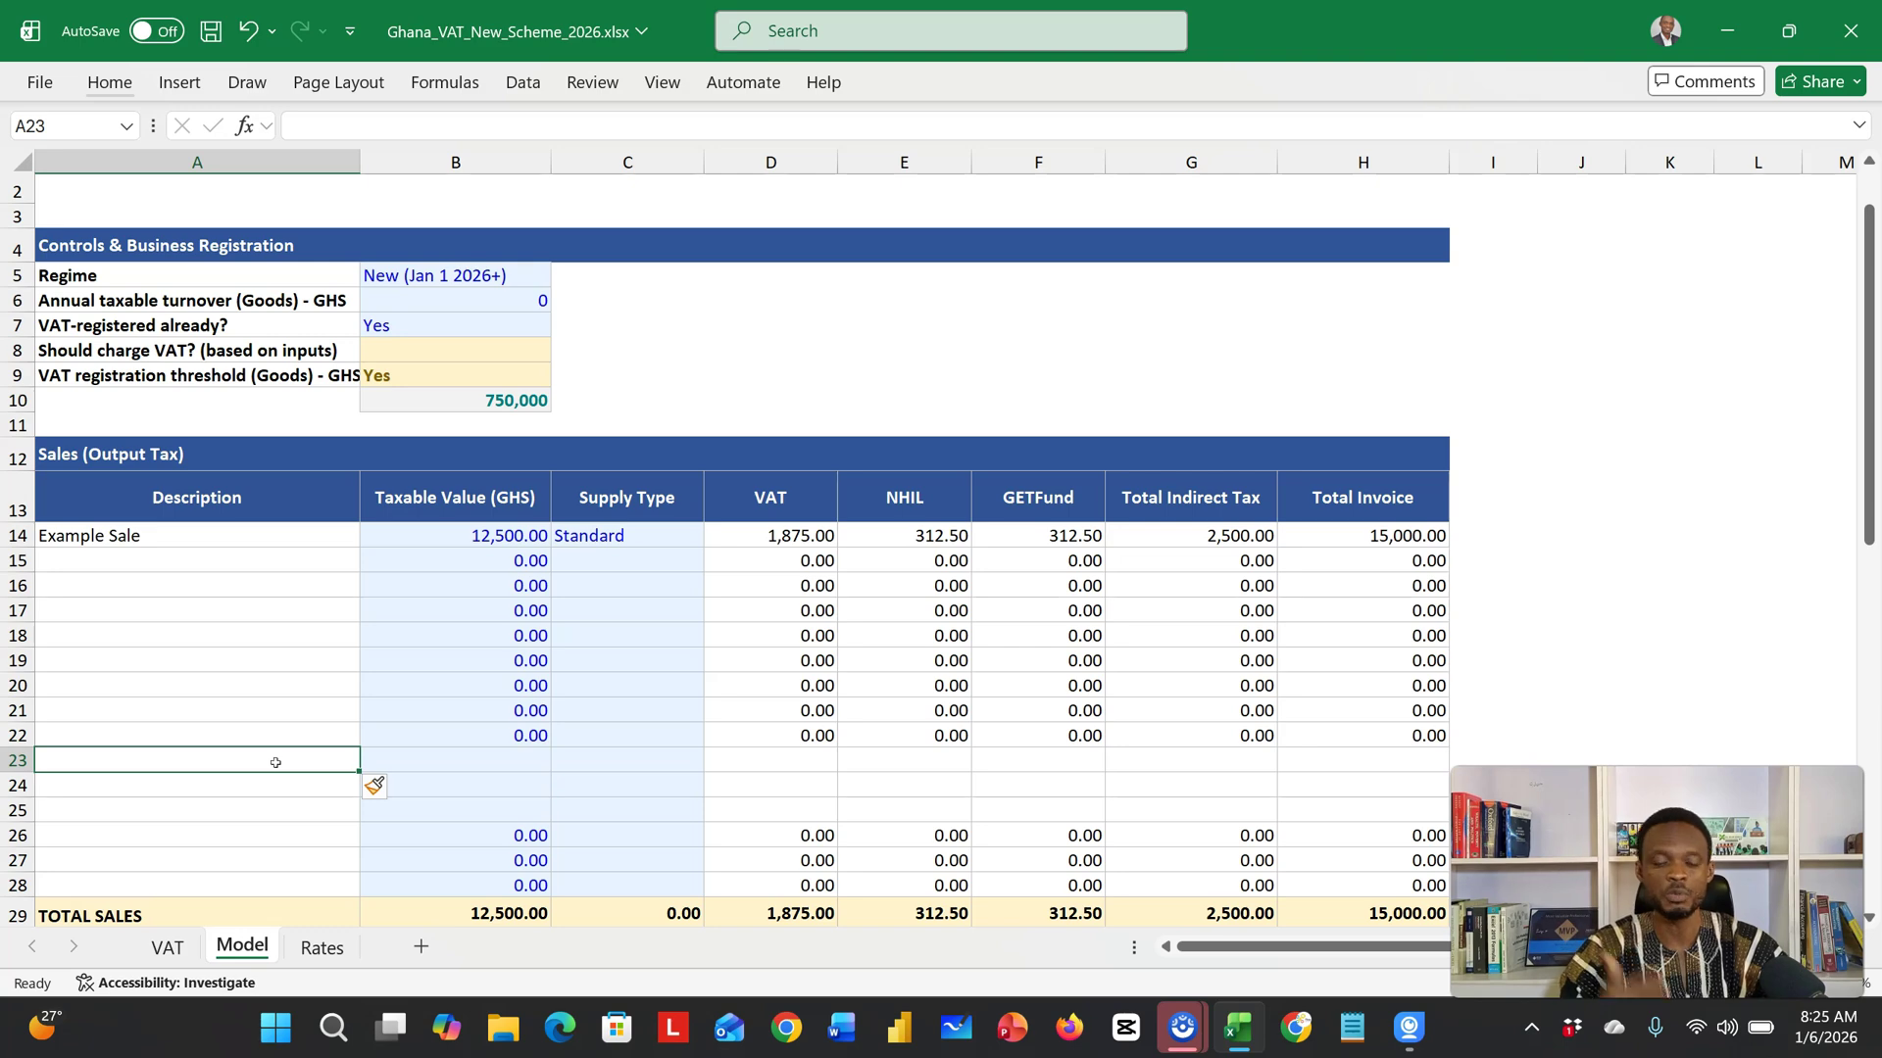
pyautogui.hotkey('ctrl', 'z')
pyautogui.hotkey('ctrl', 'z')
pyautogui.hotkey('ctrl', 'z')
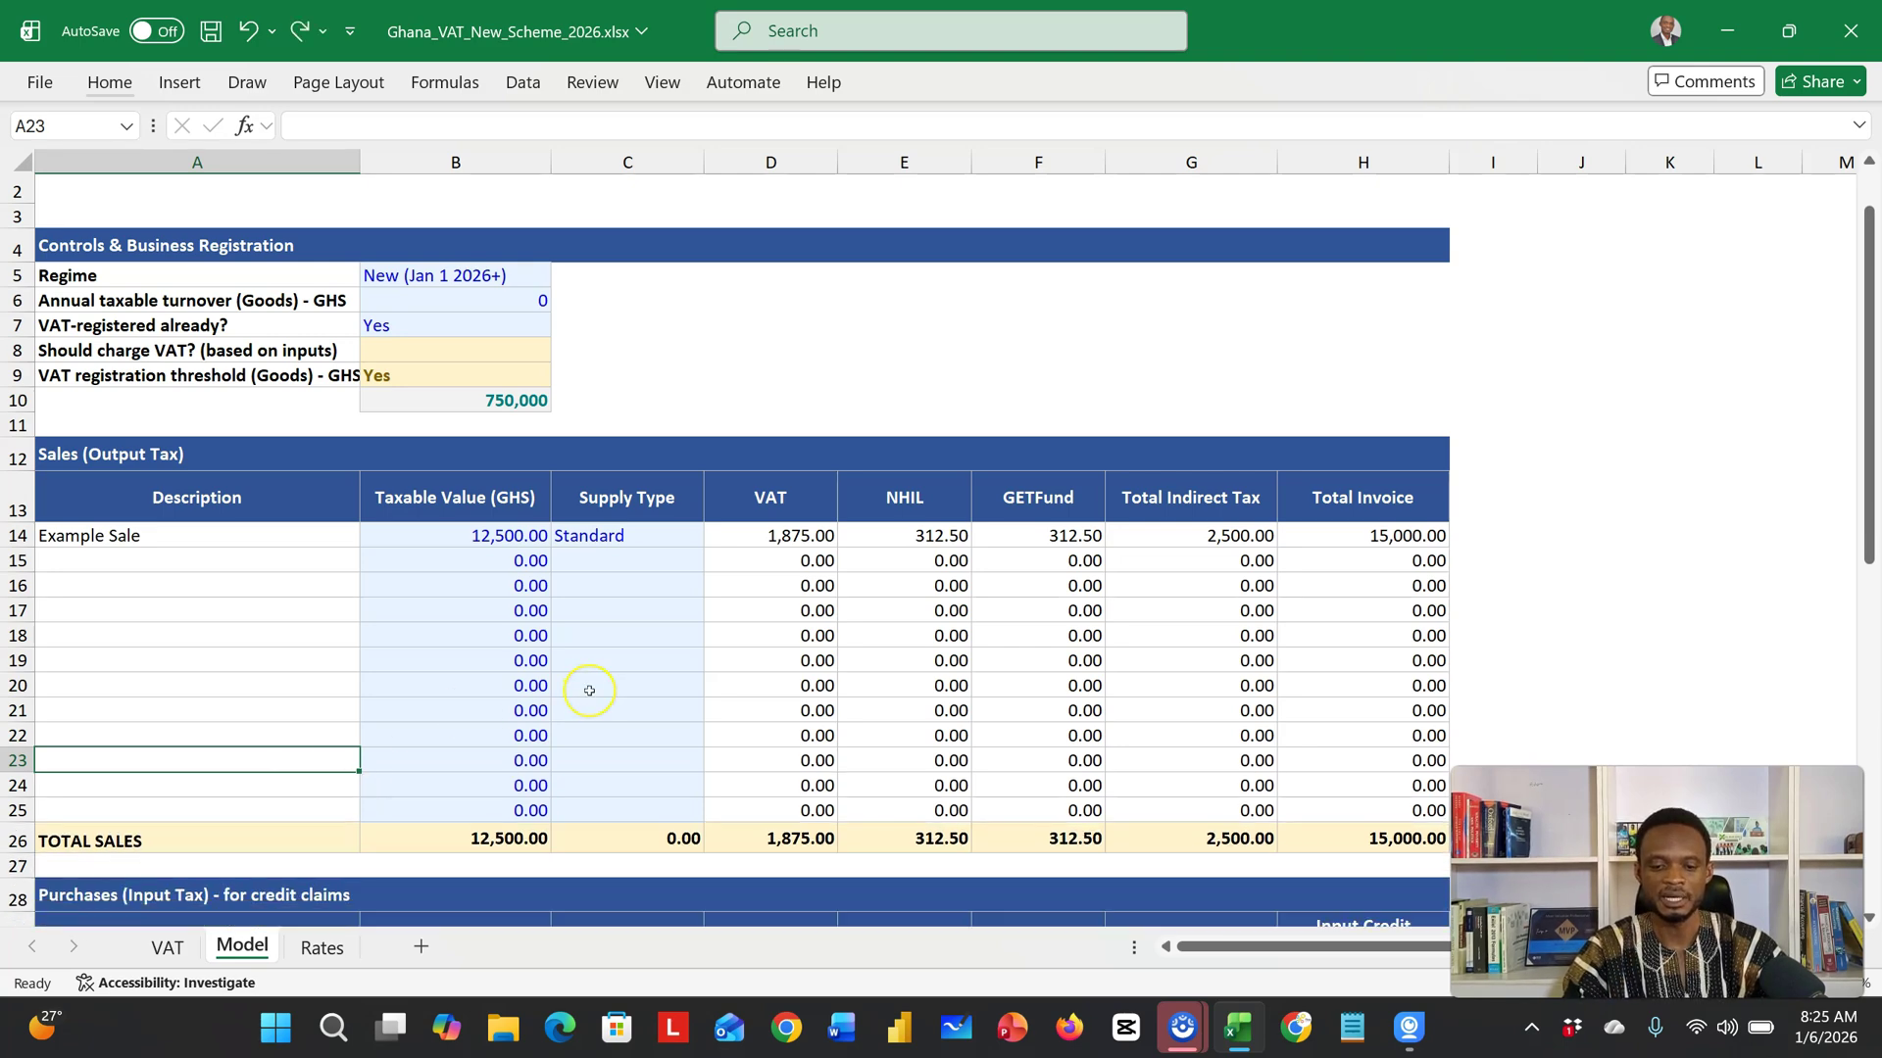
# Step: Review the 300.00 Example Purchase's formulas for 45.00 VAT, 7.50 NHIL, 7.50 GETFund and 60.00 credit
pyautogui.scroll(-4, 589, 691)
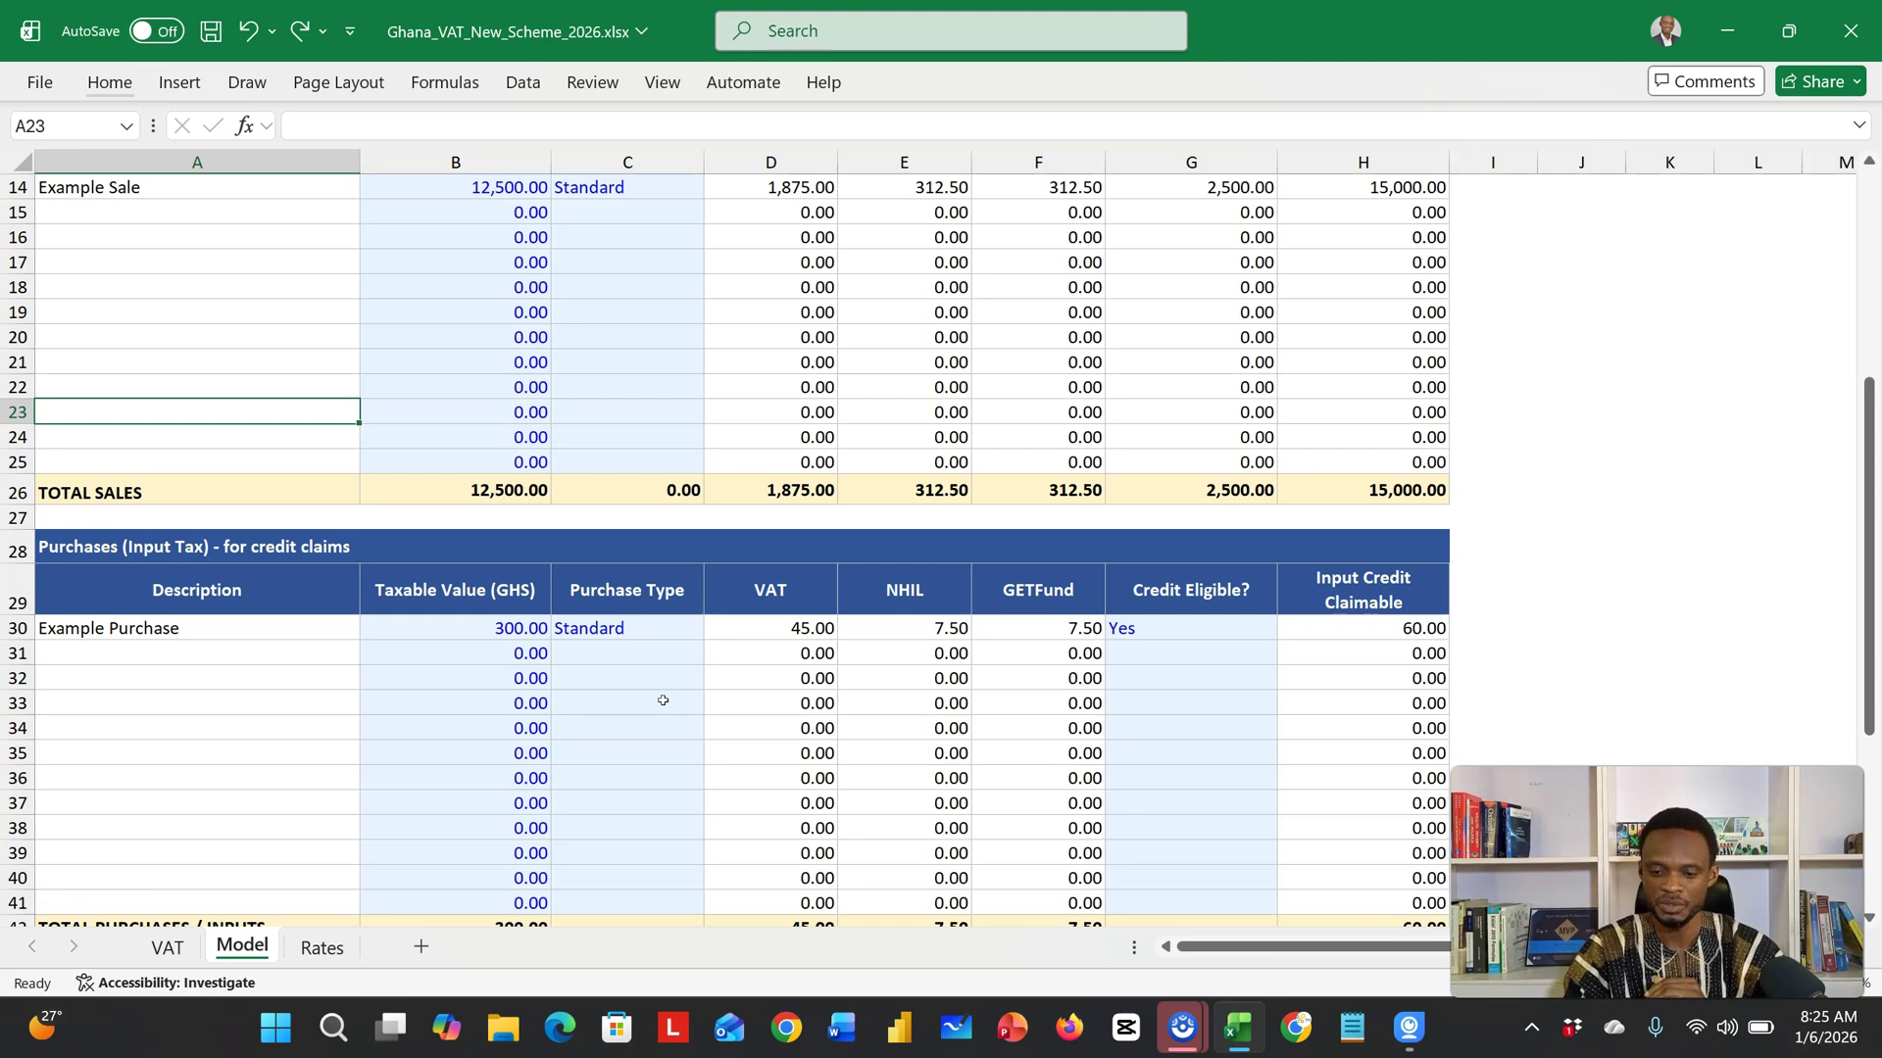
pyautogui.click(294, 634)
pyautogui.click(464, 634)
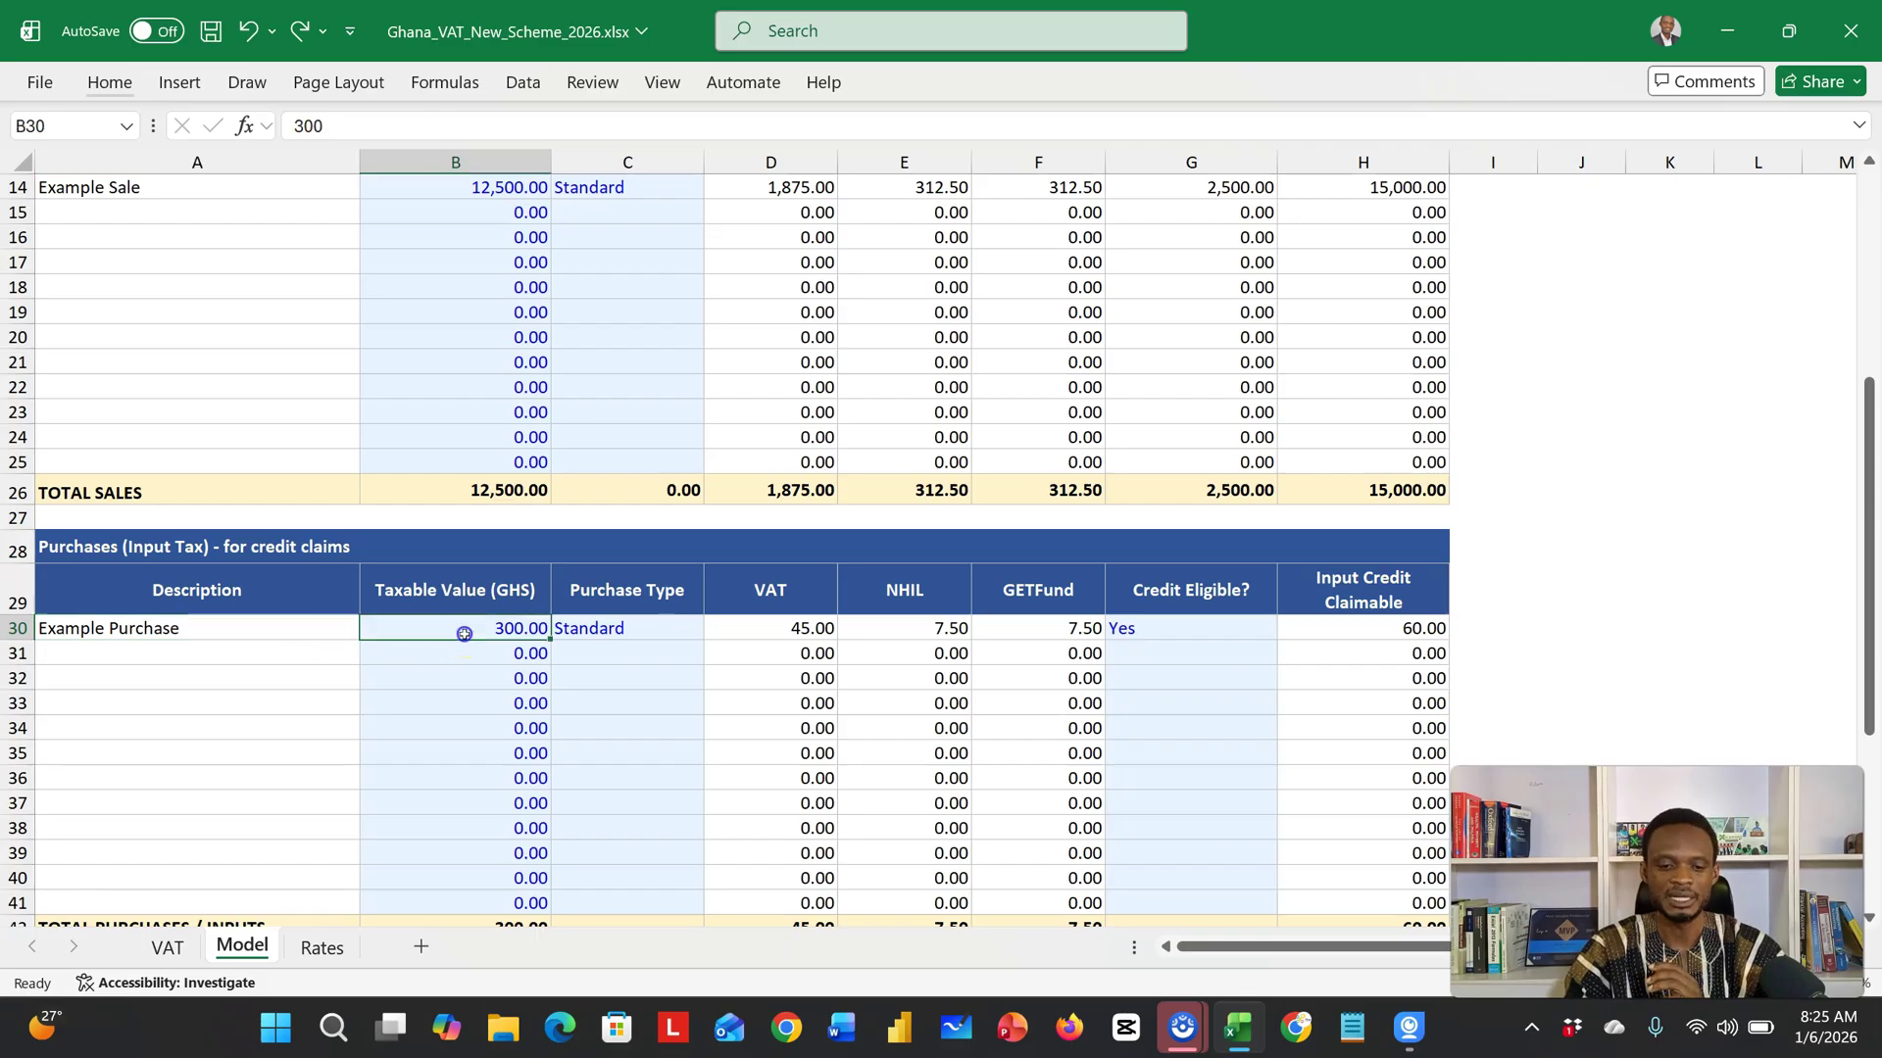
pyautogui.click(679, 627)
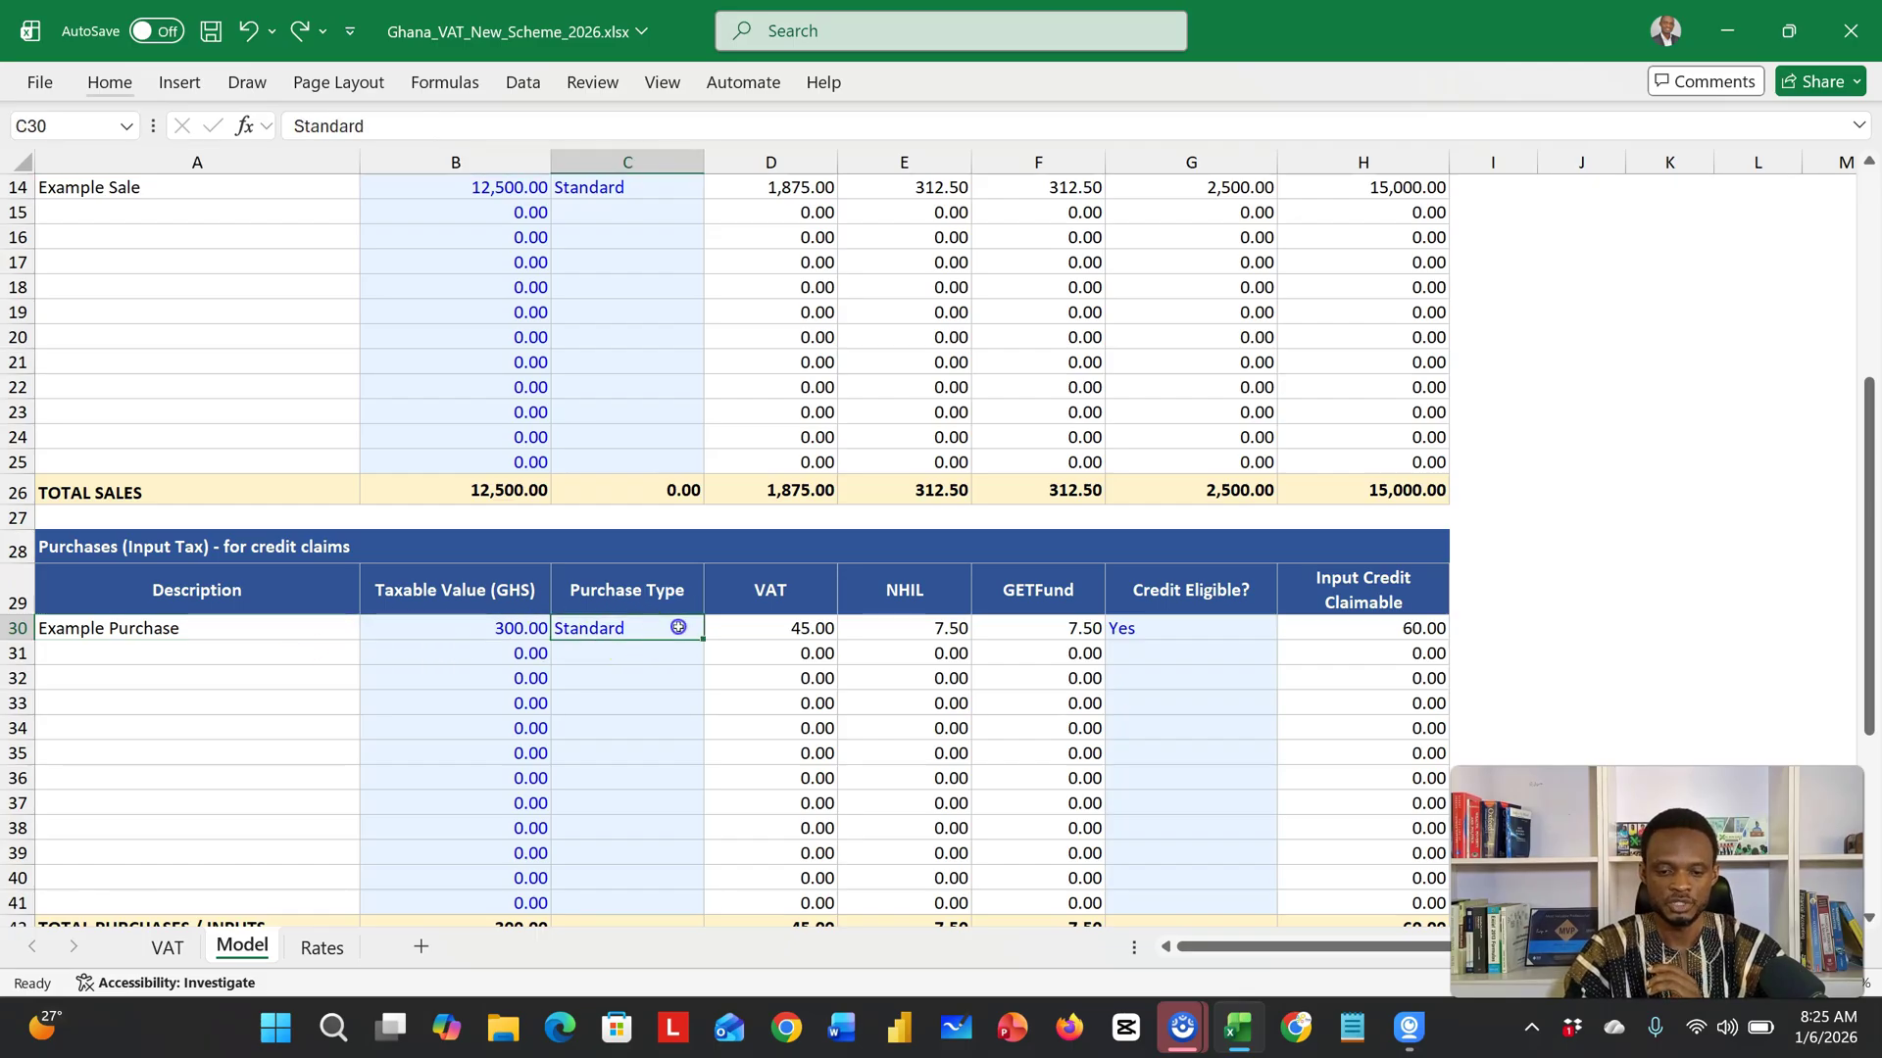
pyautogui.click(811, 627)
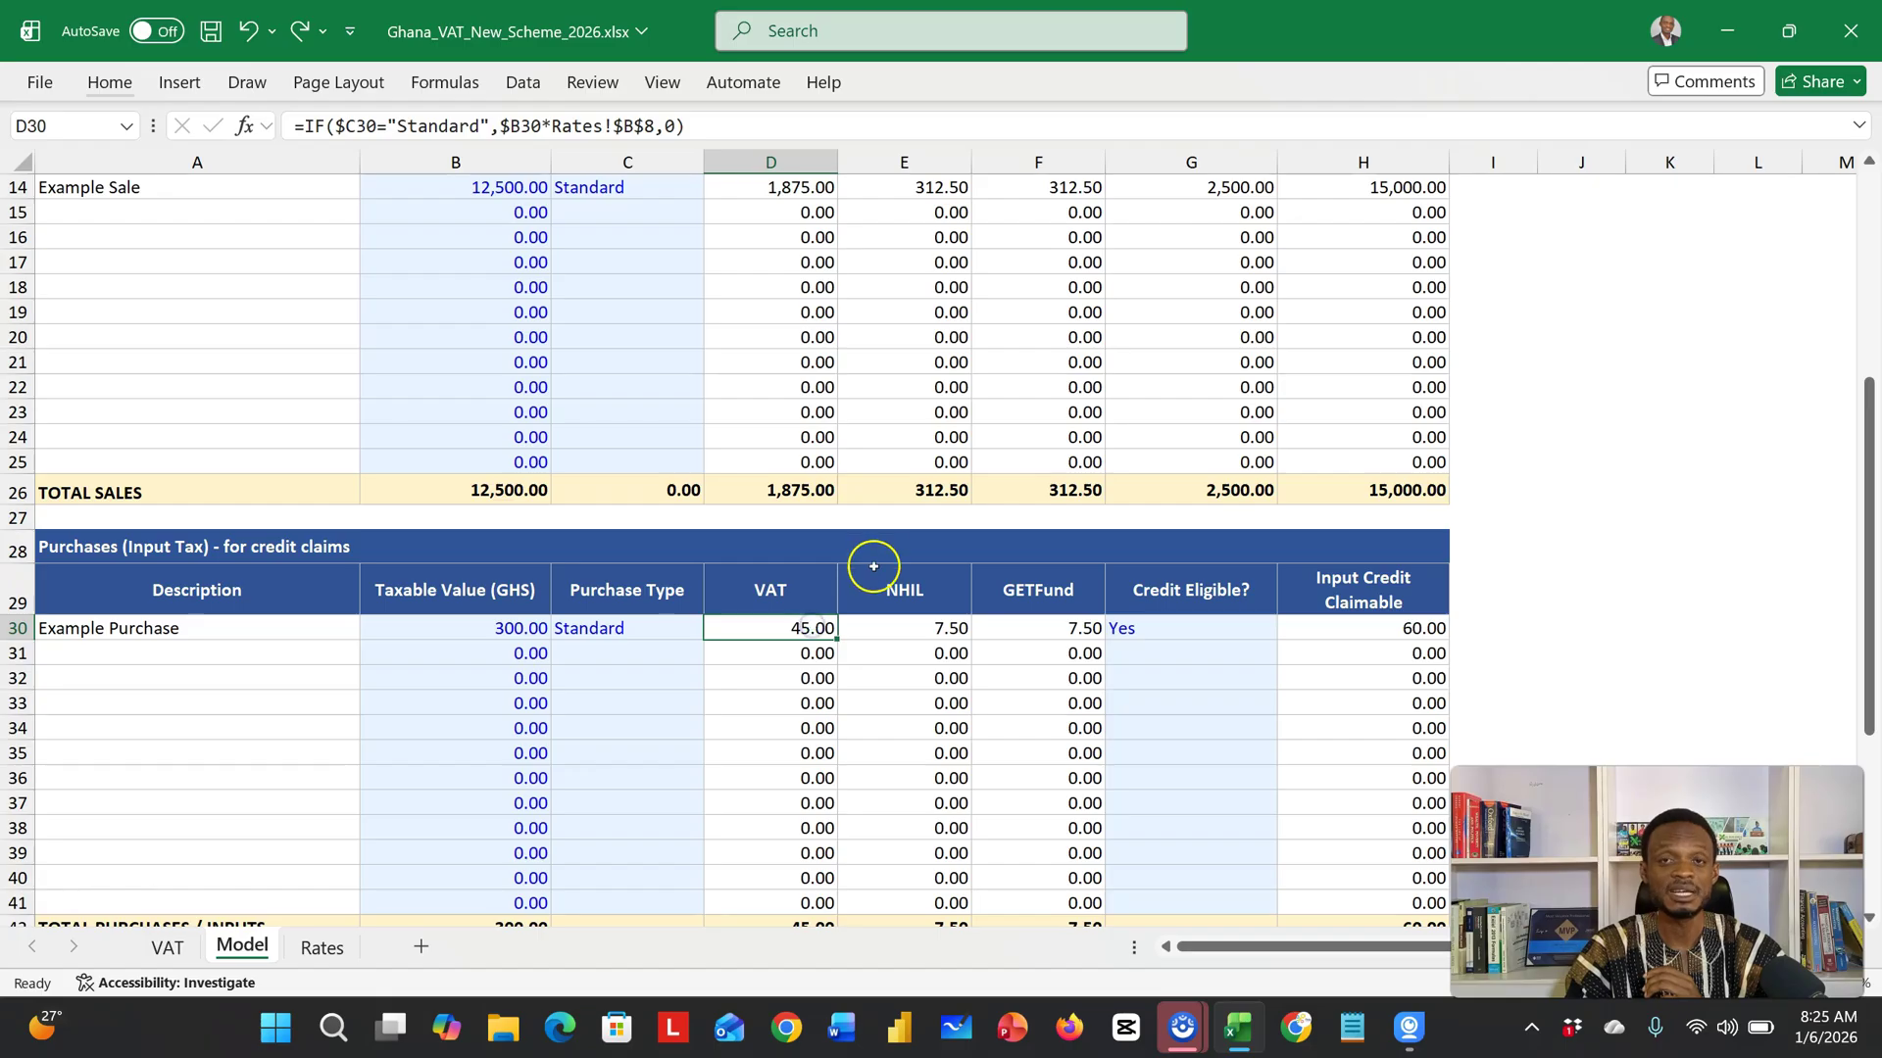
pyautogui.click(909, 617)
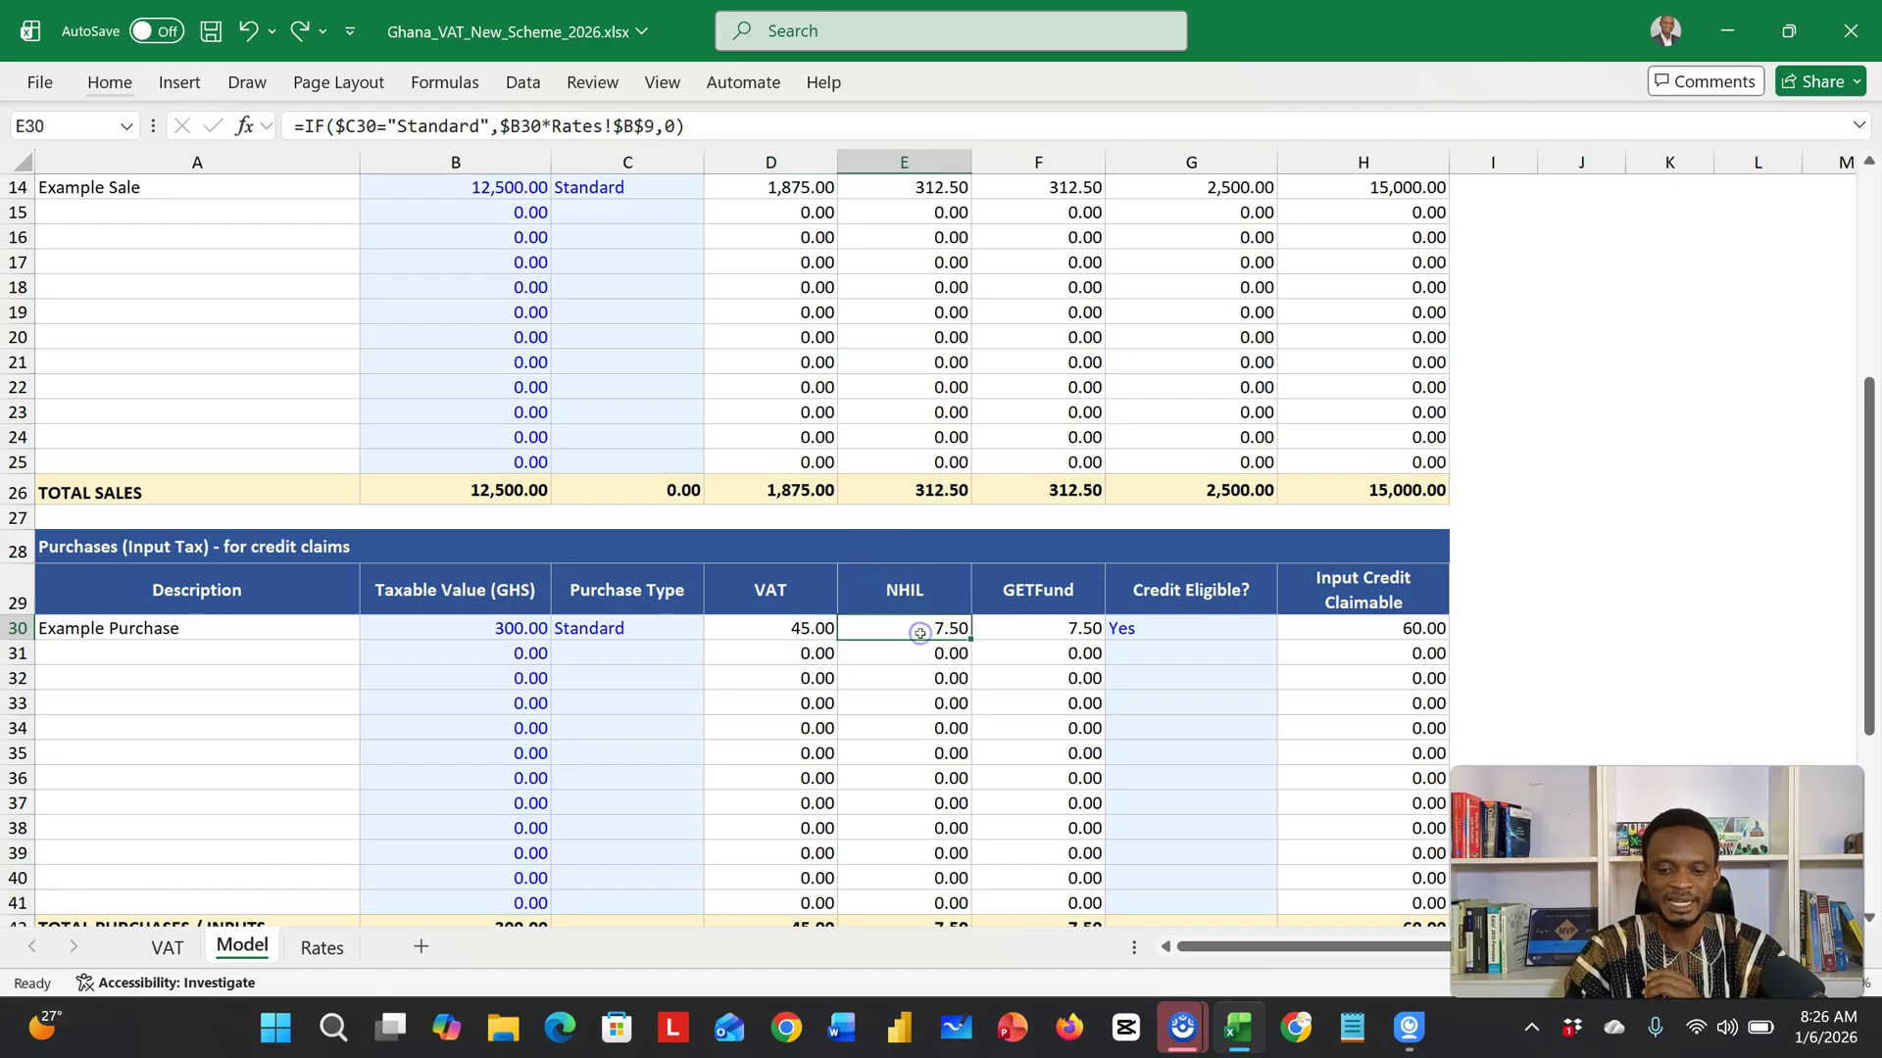
pyautogui.click(1049, 631)
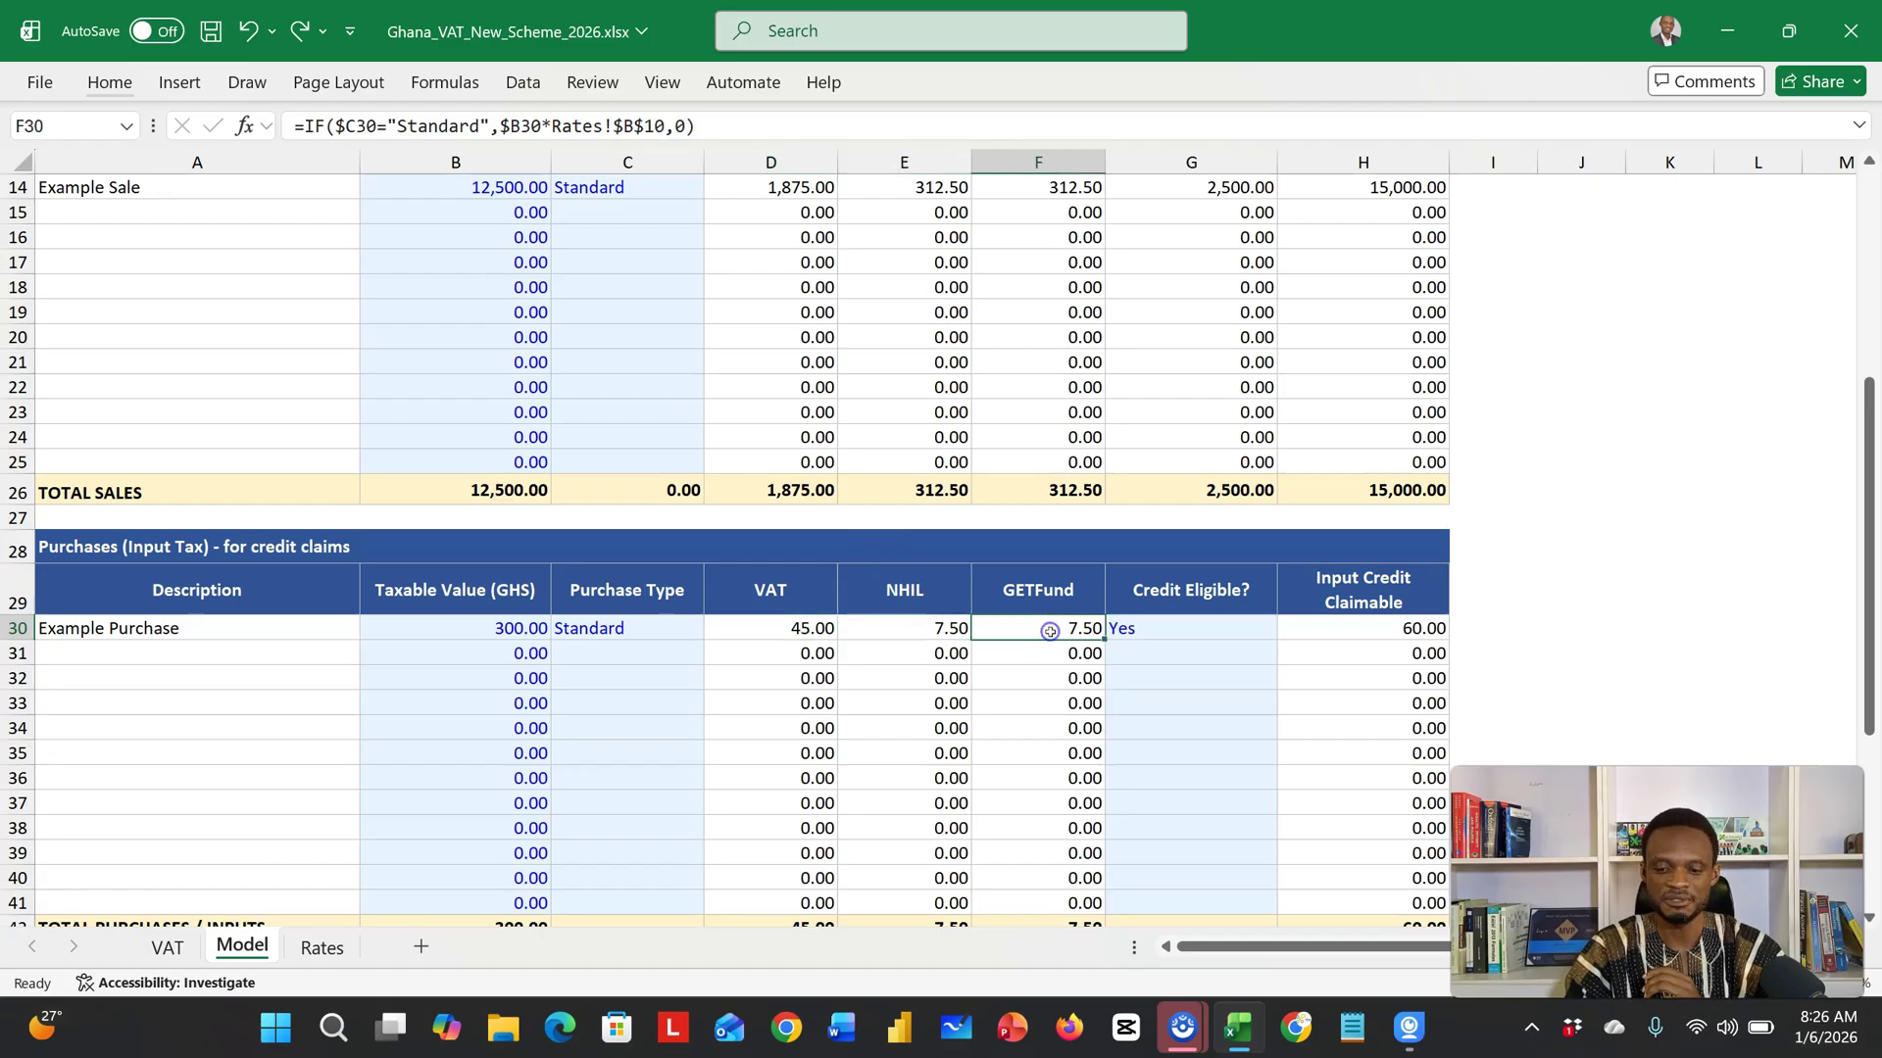
pyautogui.click(1179, 631)
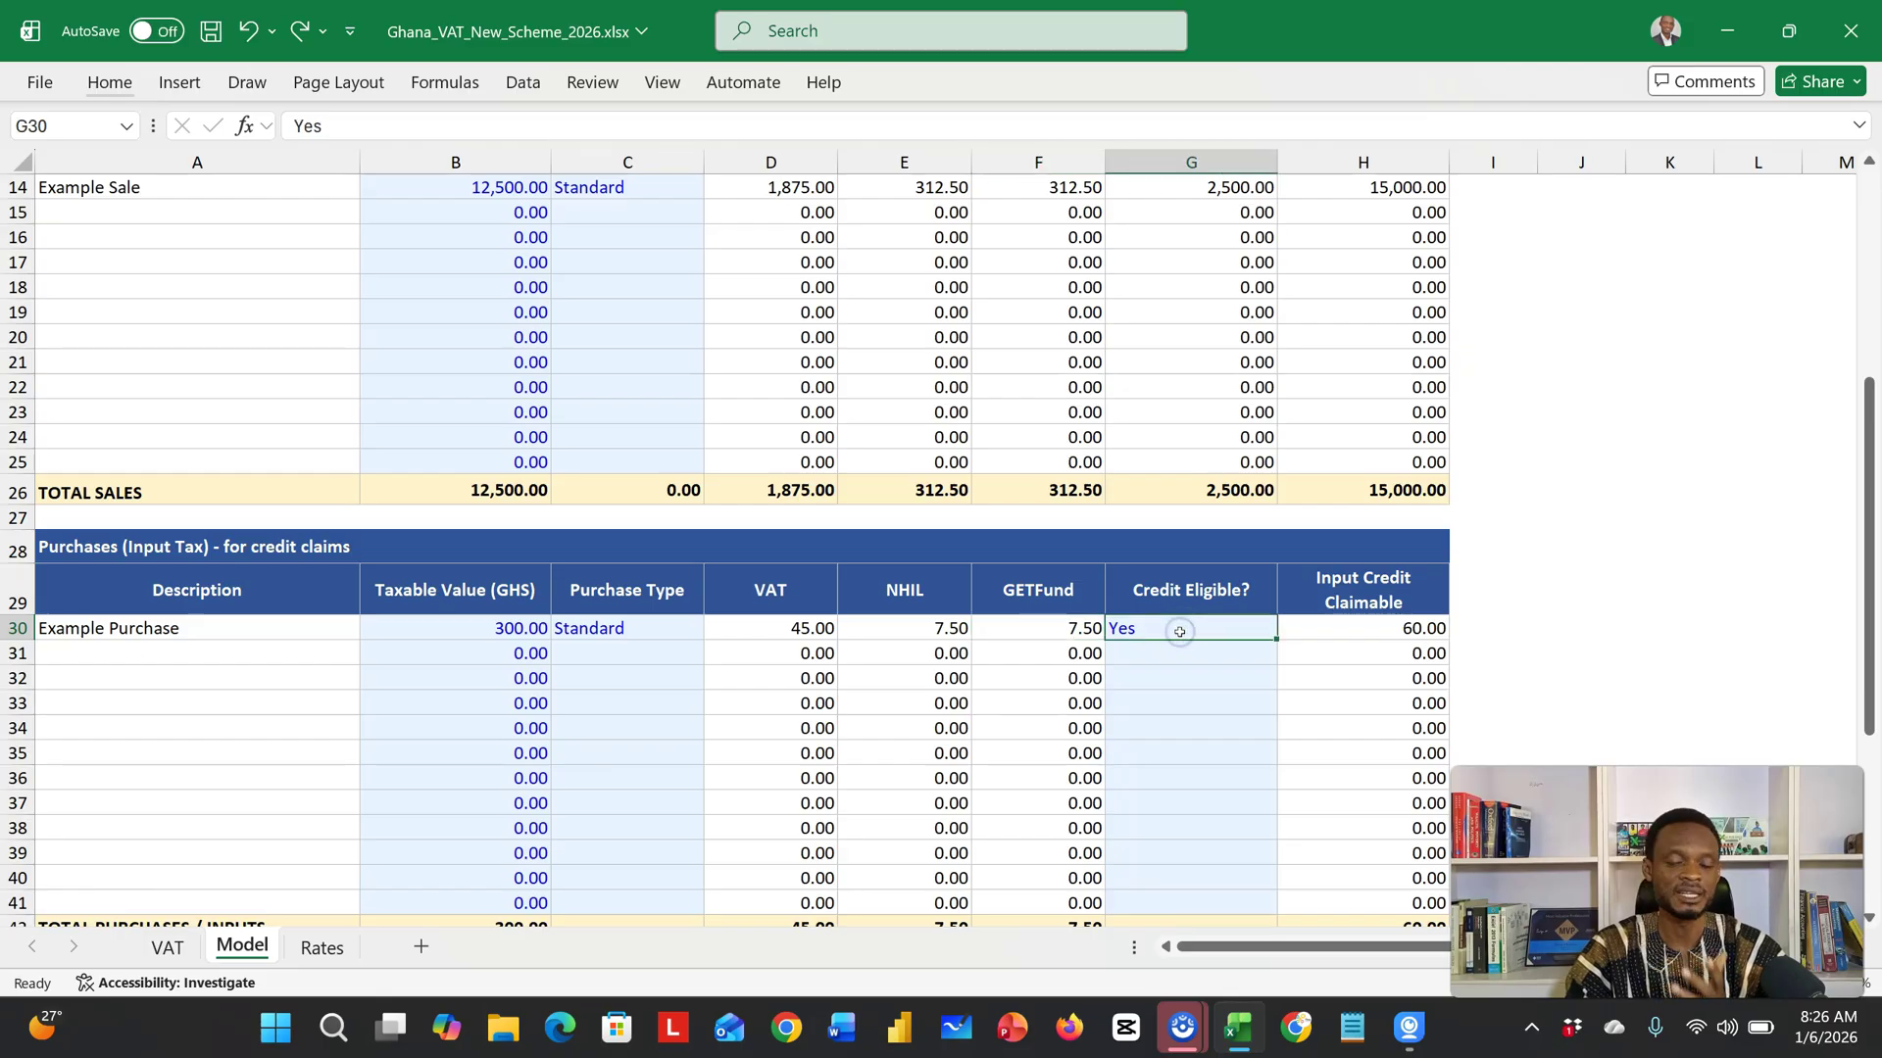
pyautogui.click(1350, 630)
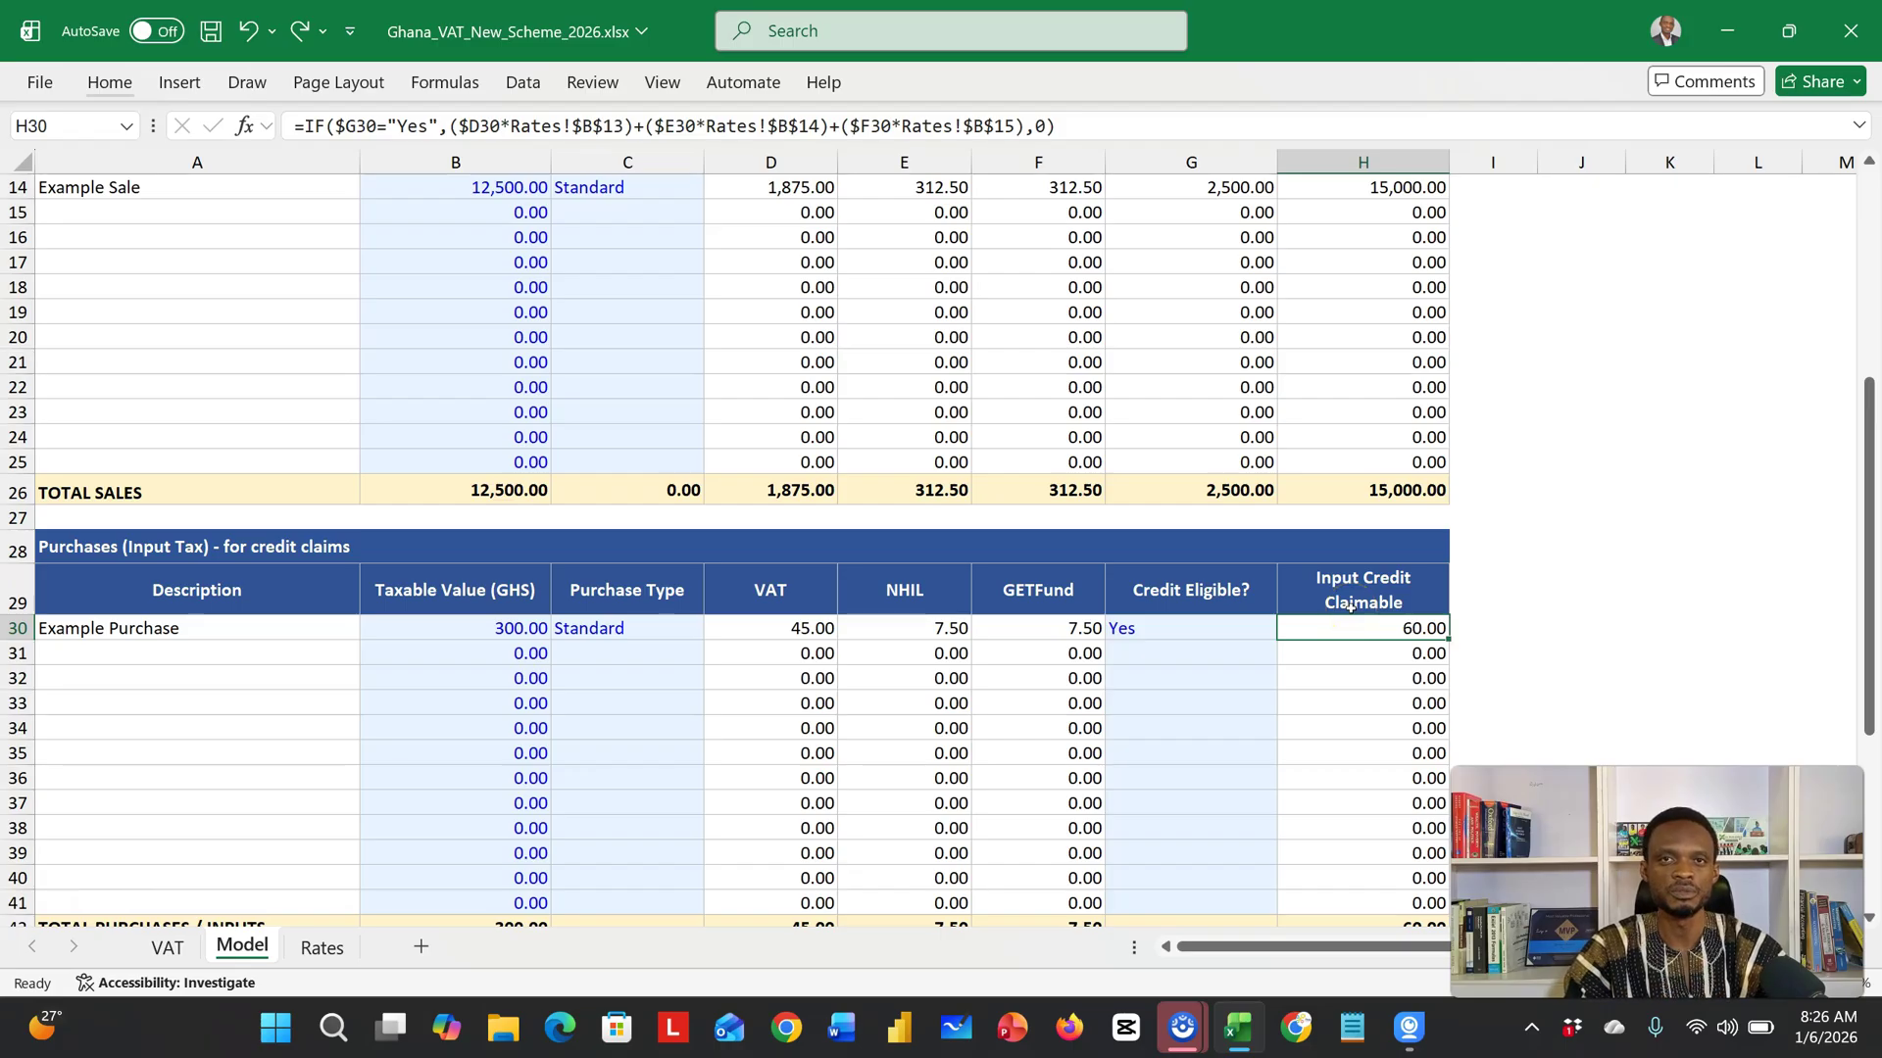
# Step: Review the summary formulas: 2,500.00 output tax, 60.00 input credit, 2,440.00 net VAT, 20.0% rate
pyautogui.hotkey('ctrl', 'Down')
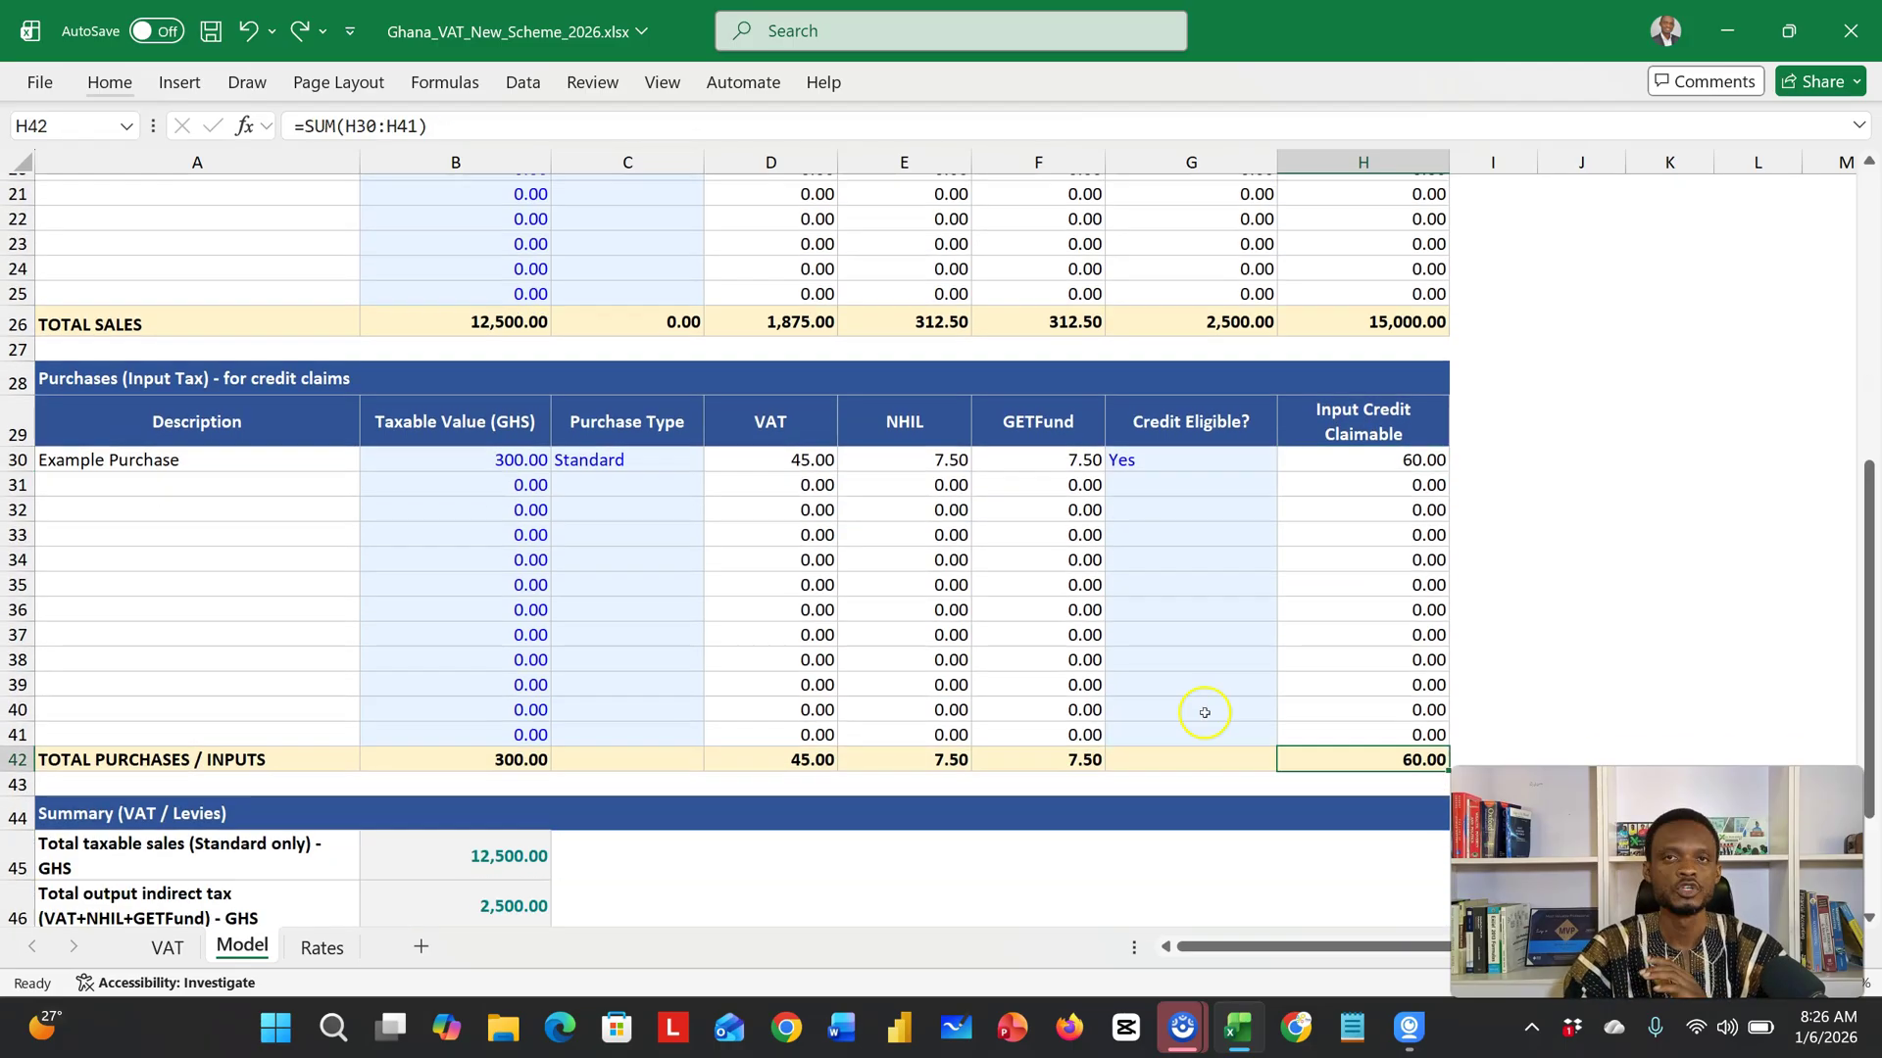
pyautogui.scroll(-2, 1204, 713)
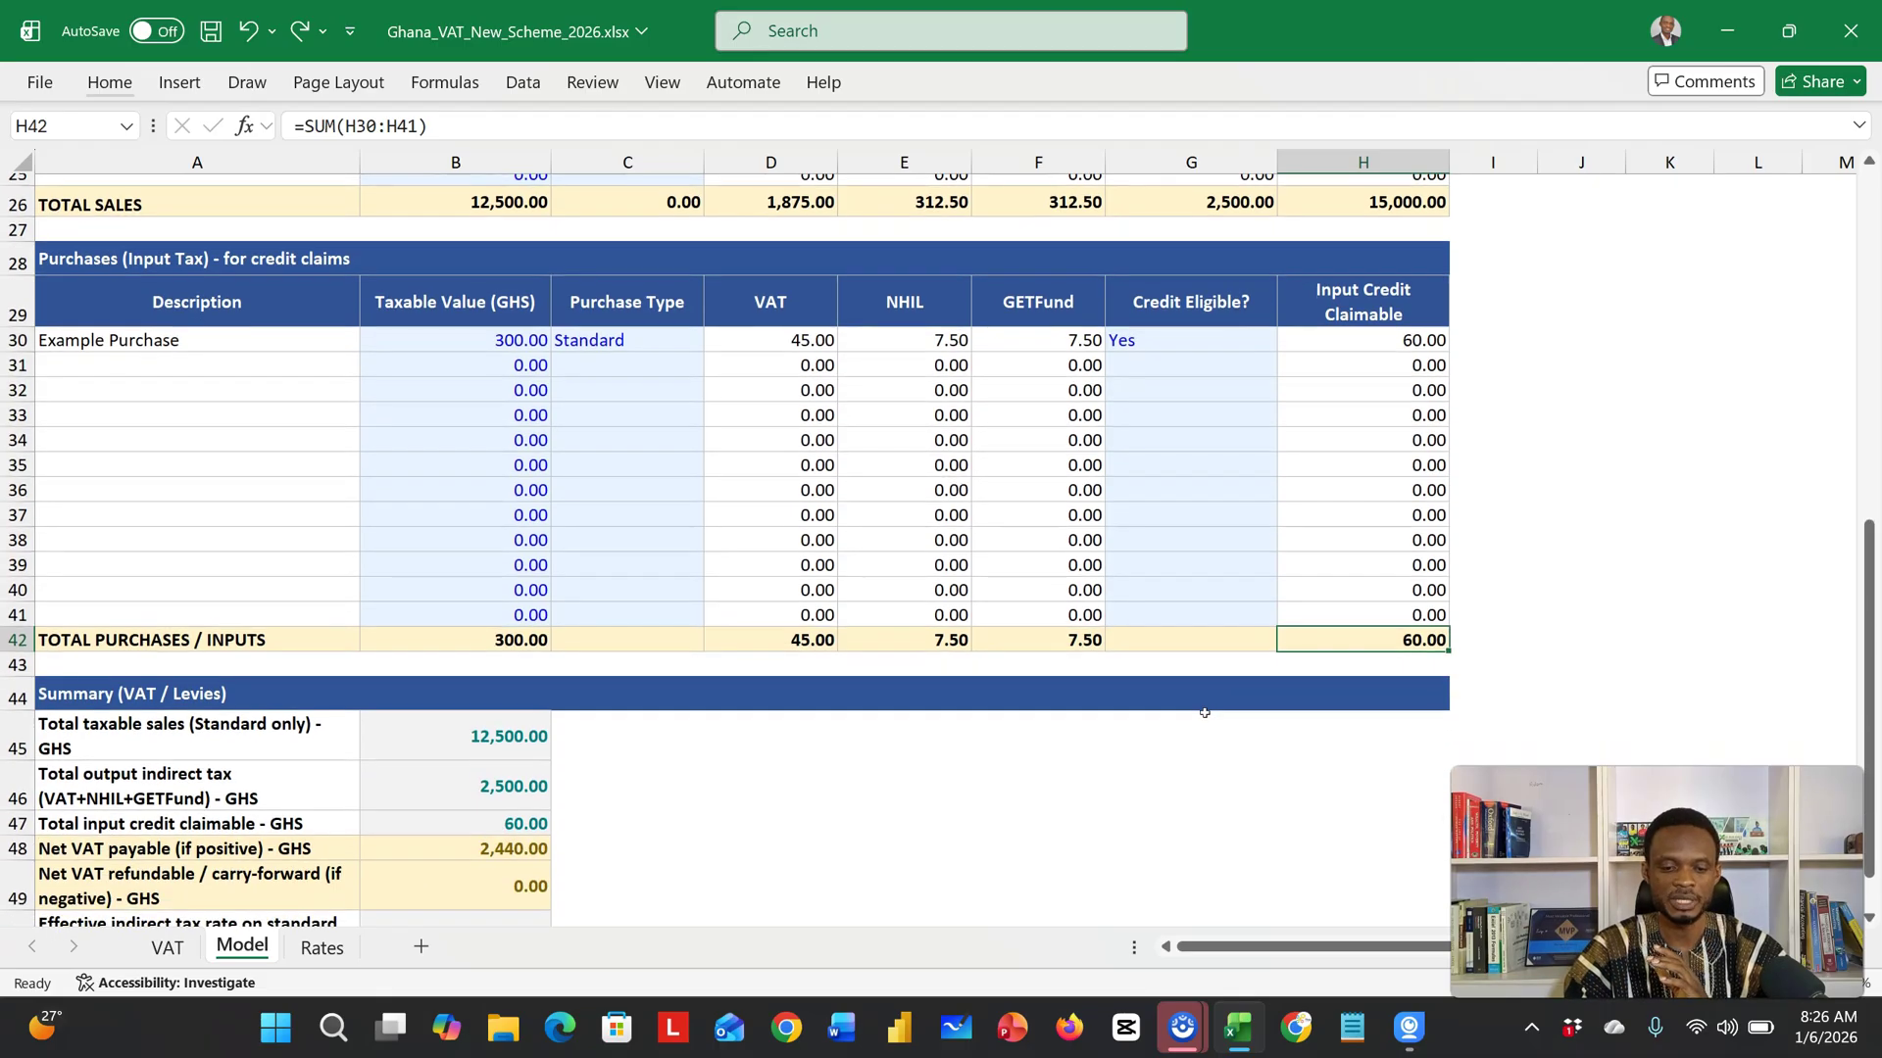
pyautogui.click(481, 738)
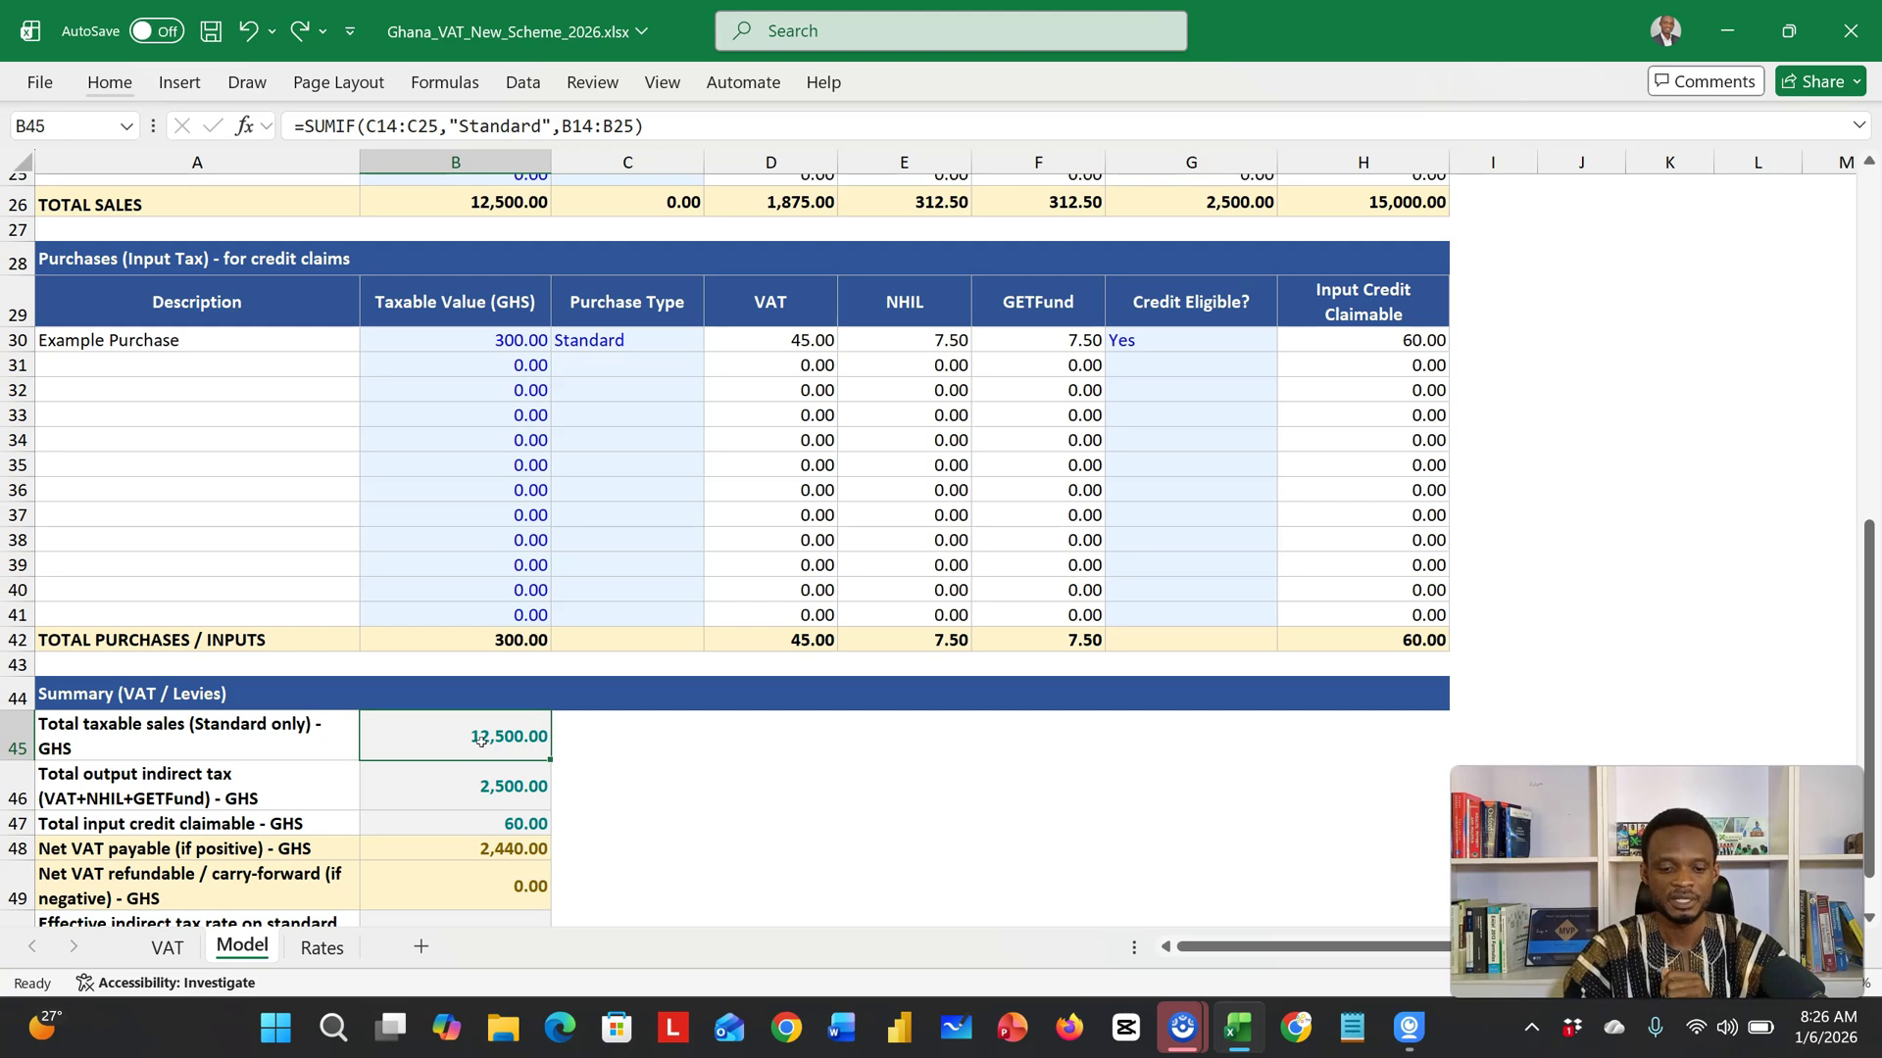
pyautogui.click(464, 804)
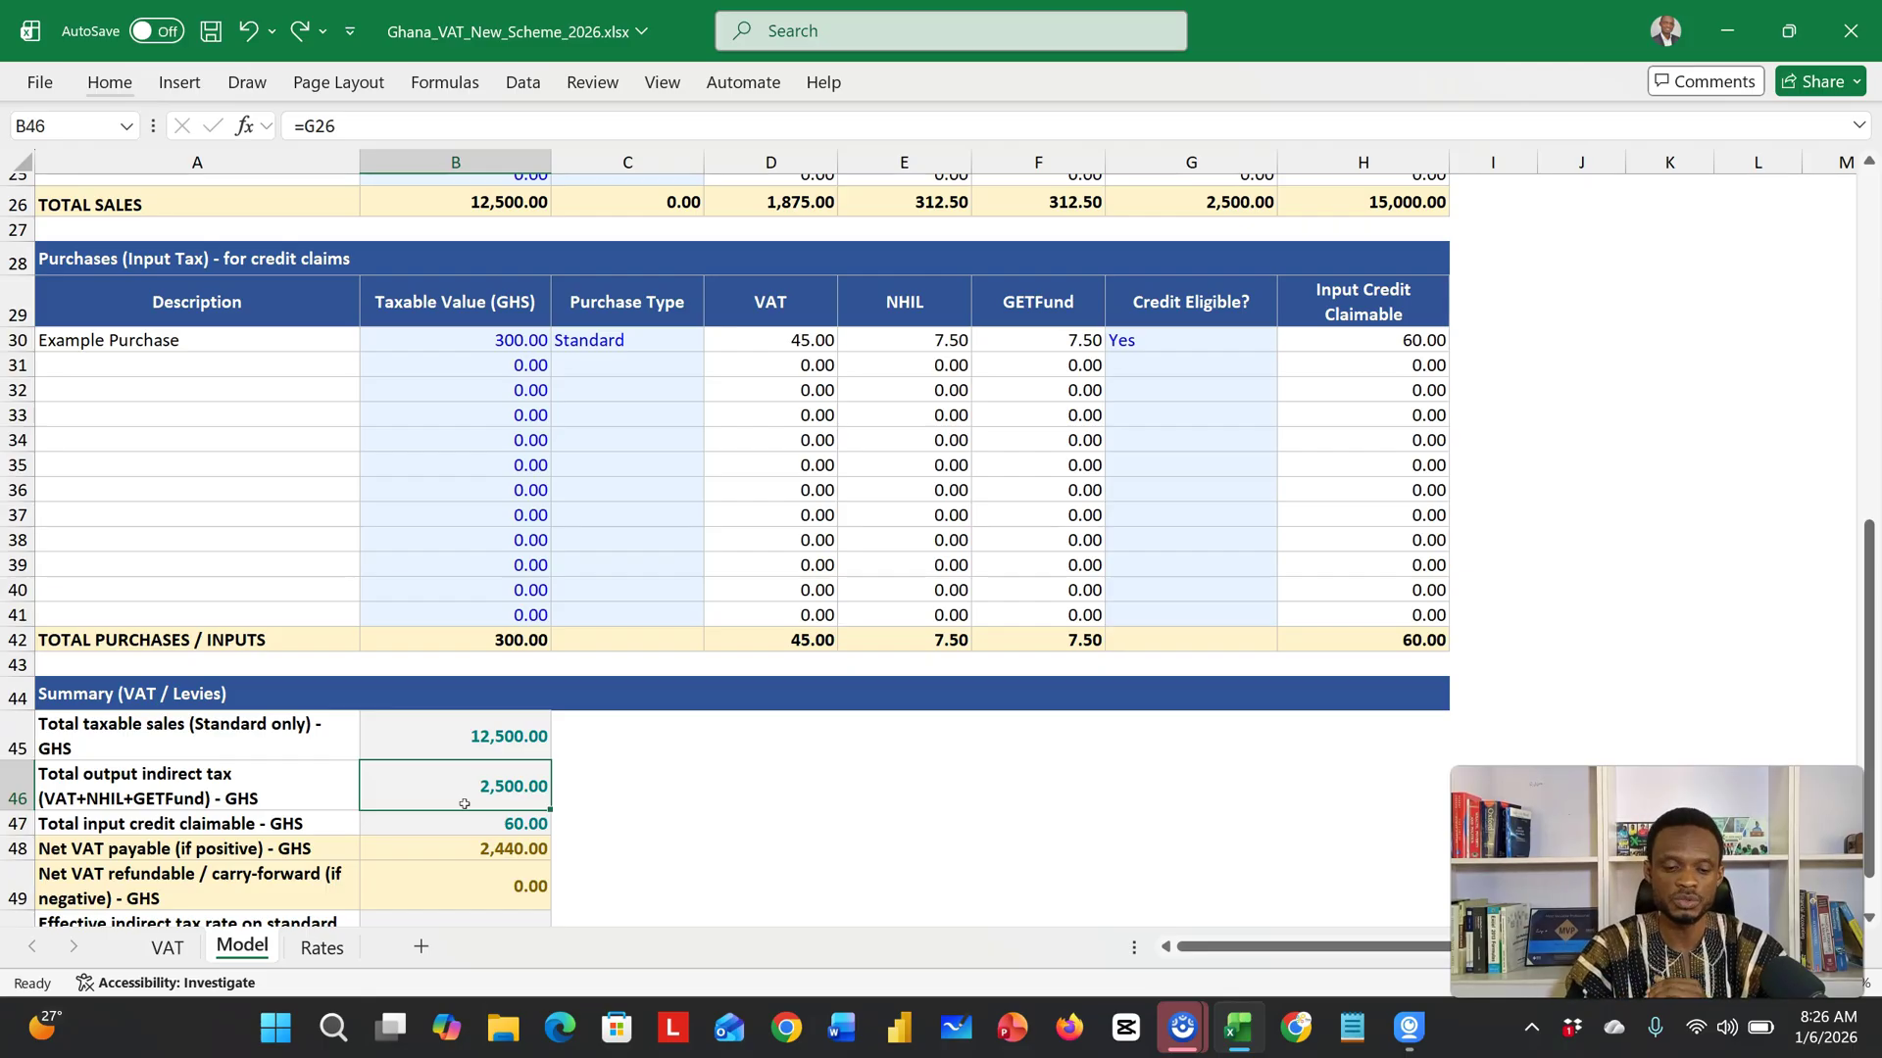
pyautogui.click(444, 825)
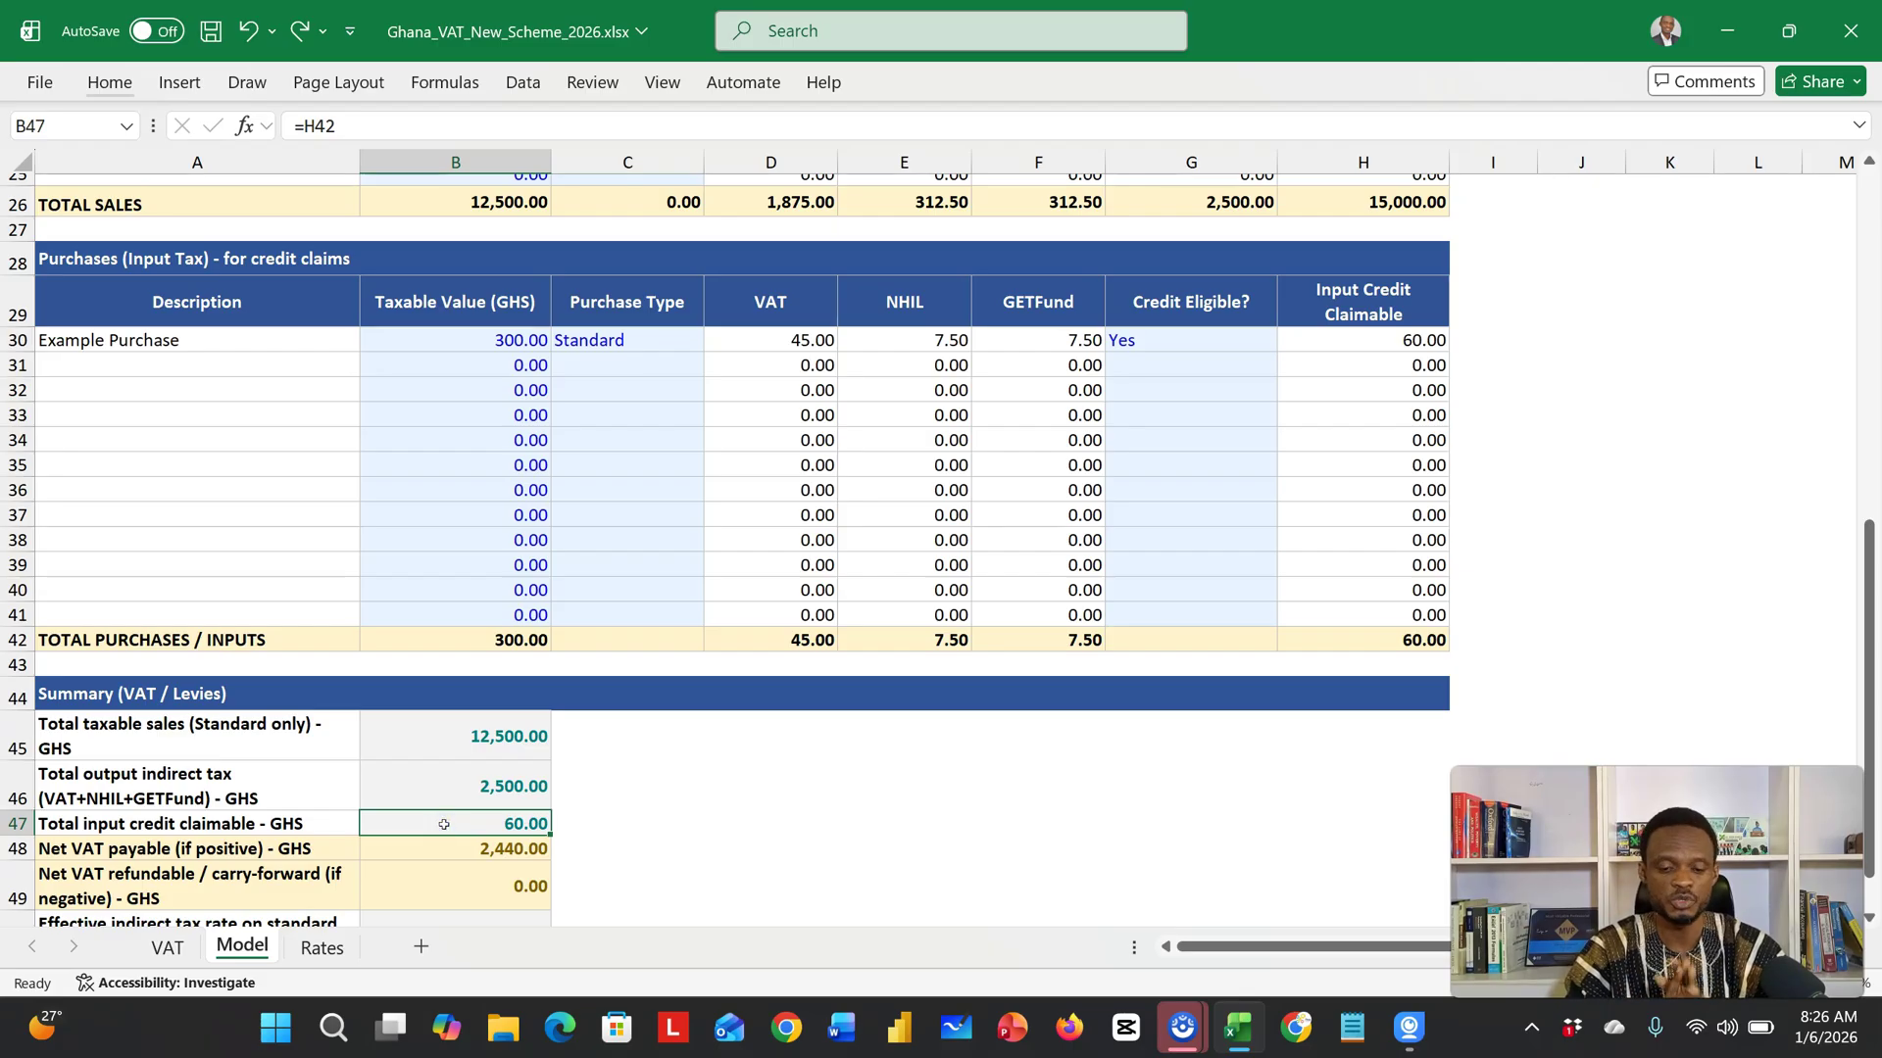
pyautogui.scroll(-1, 444, 824)
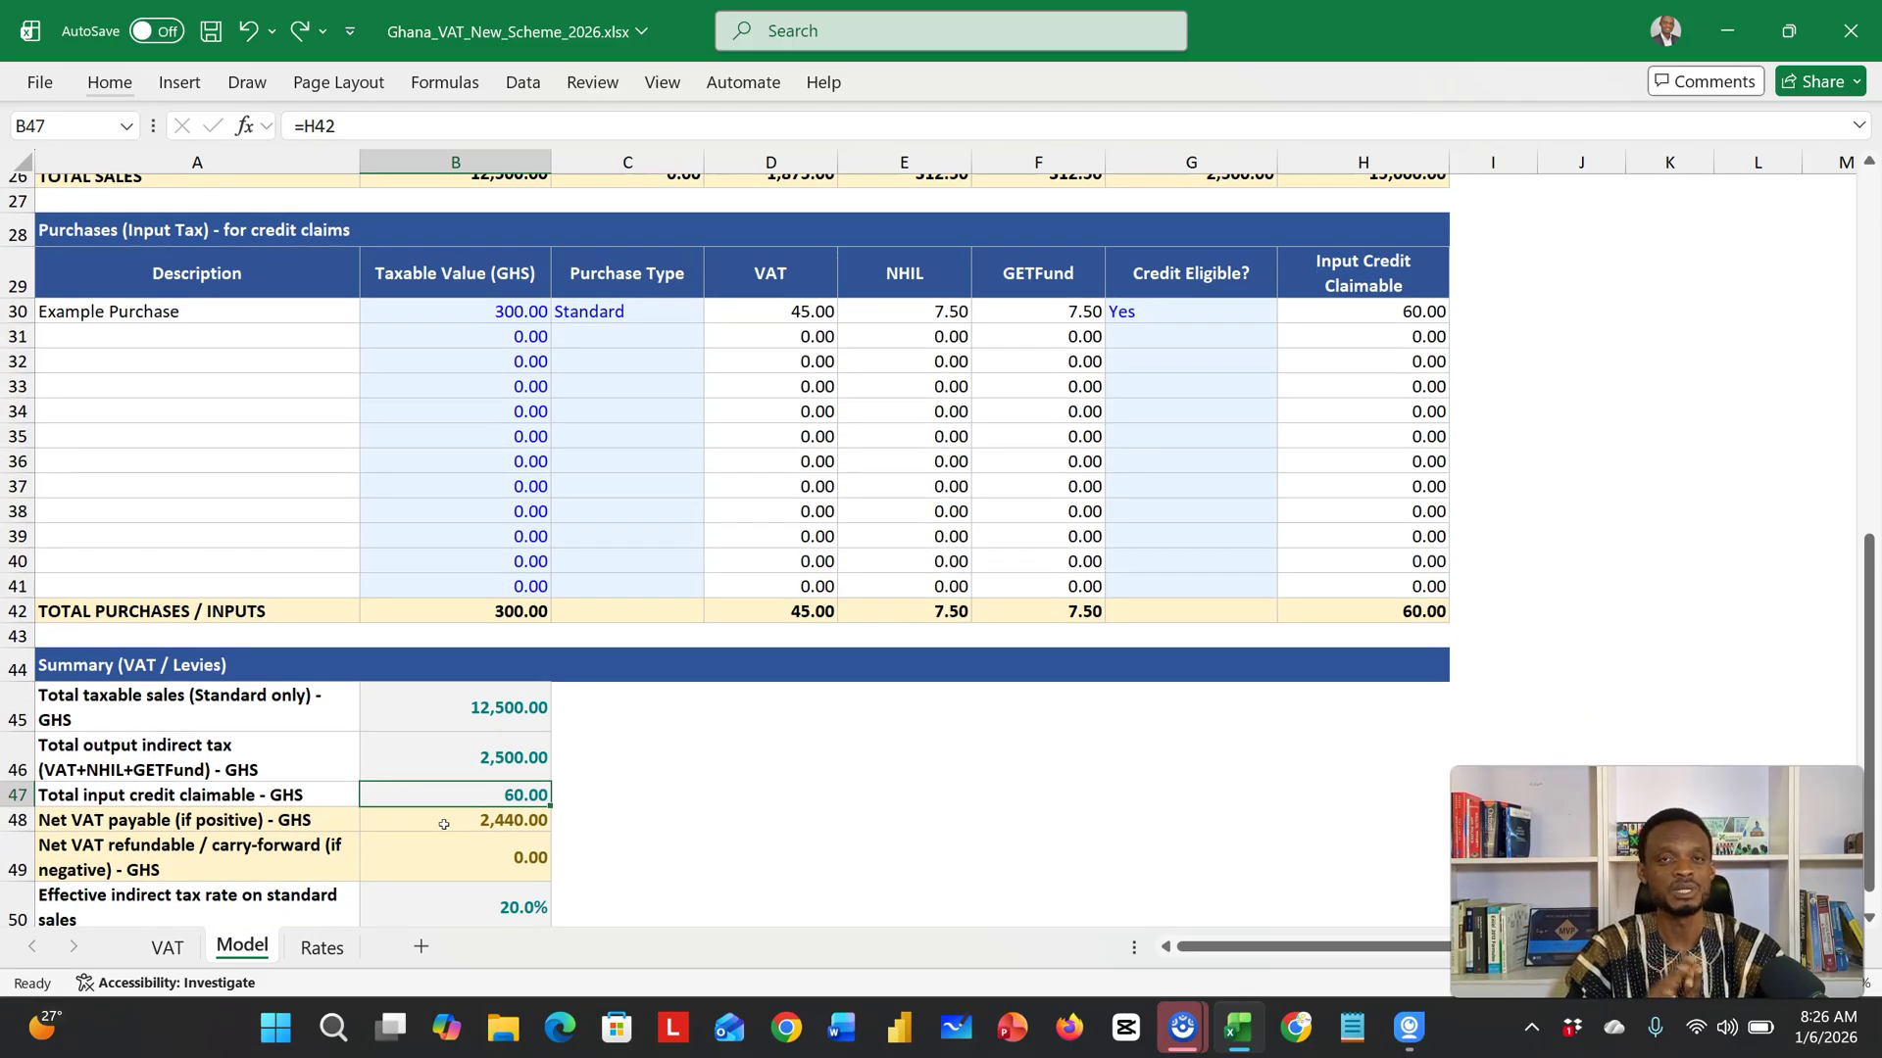
pyautogui.click(444, 824)
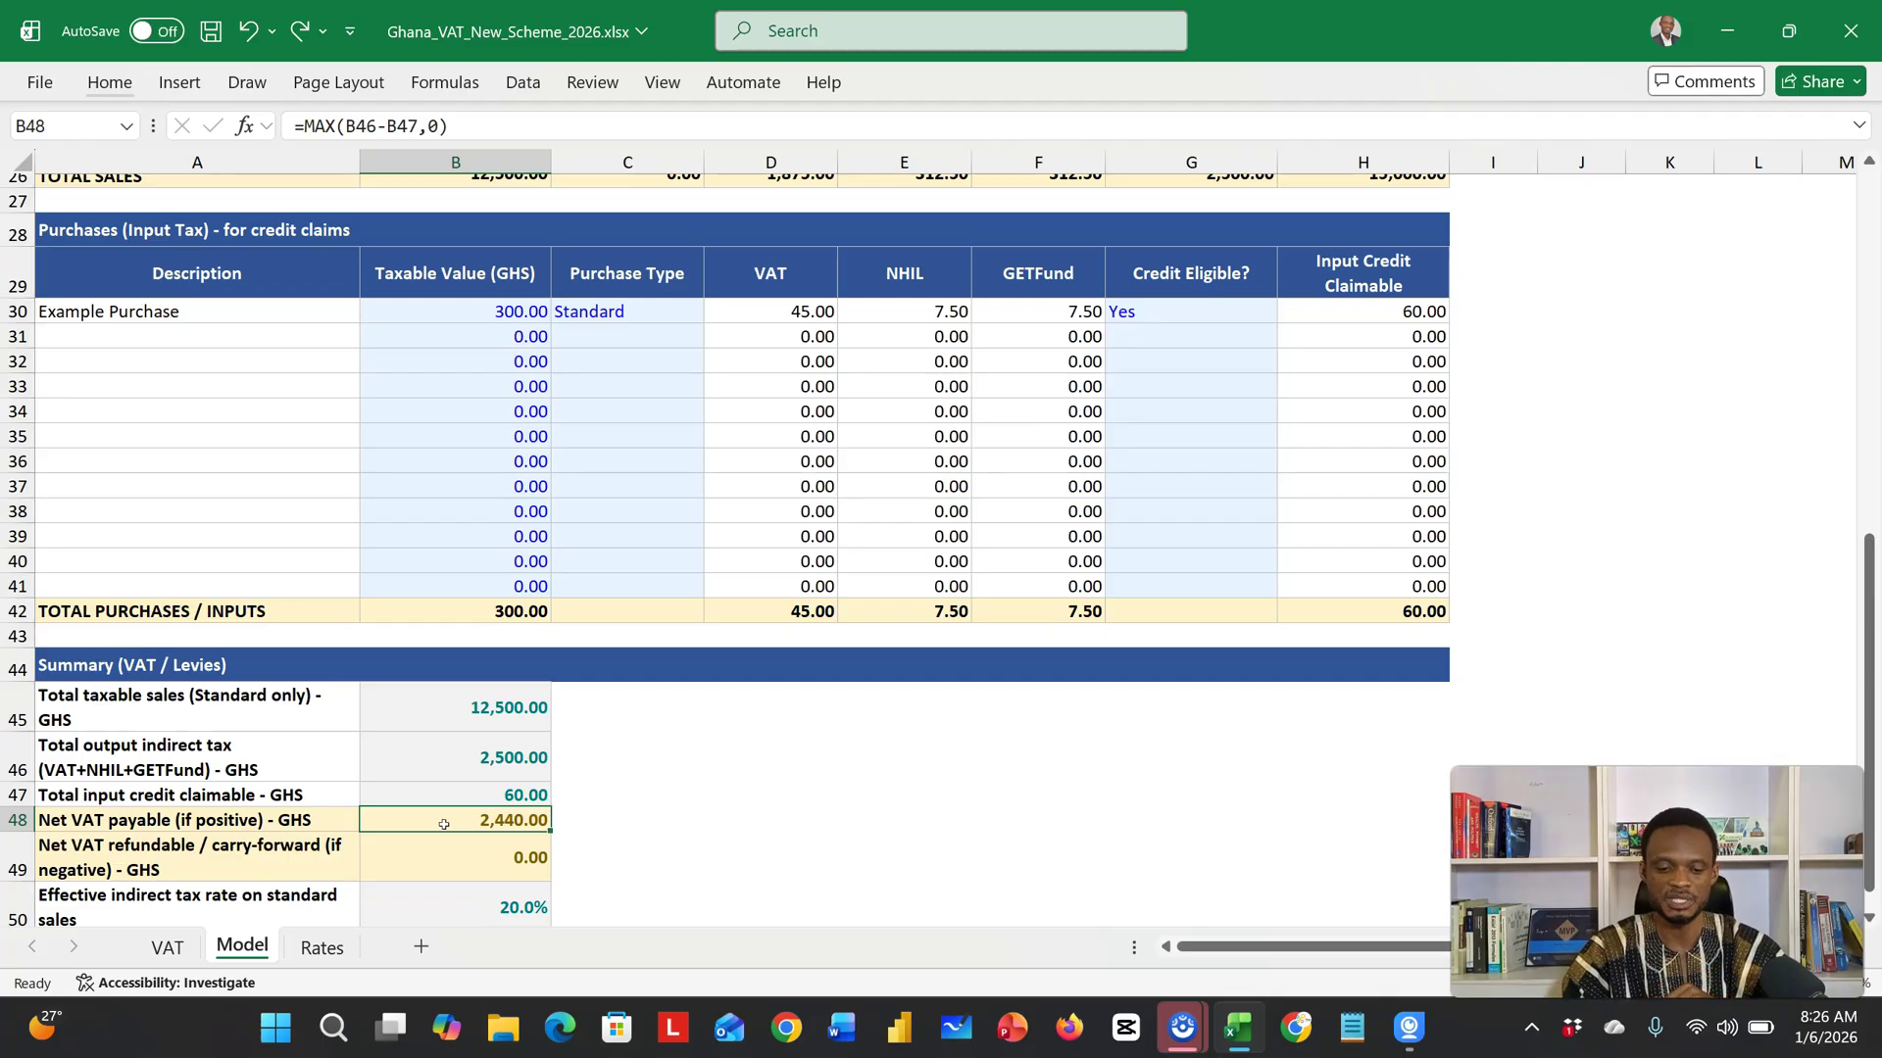
pyautogui.scroll(-1, 444, 825)
pyautogui.click(444, 824)
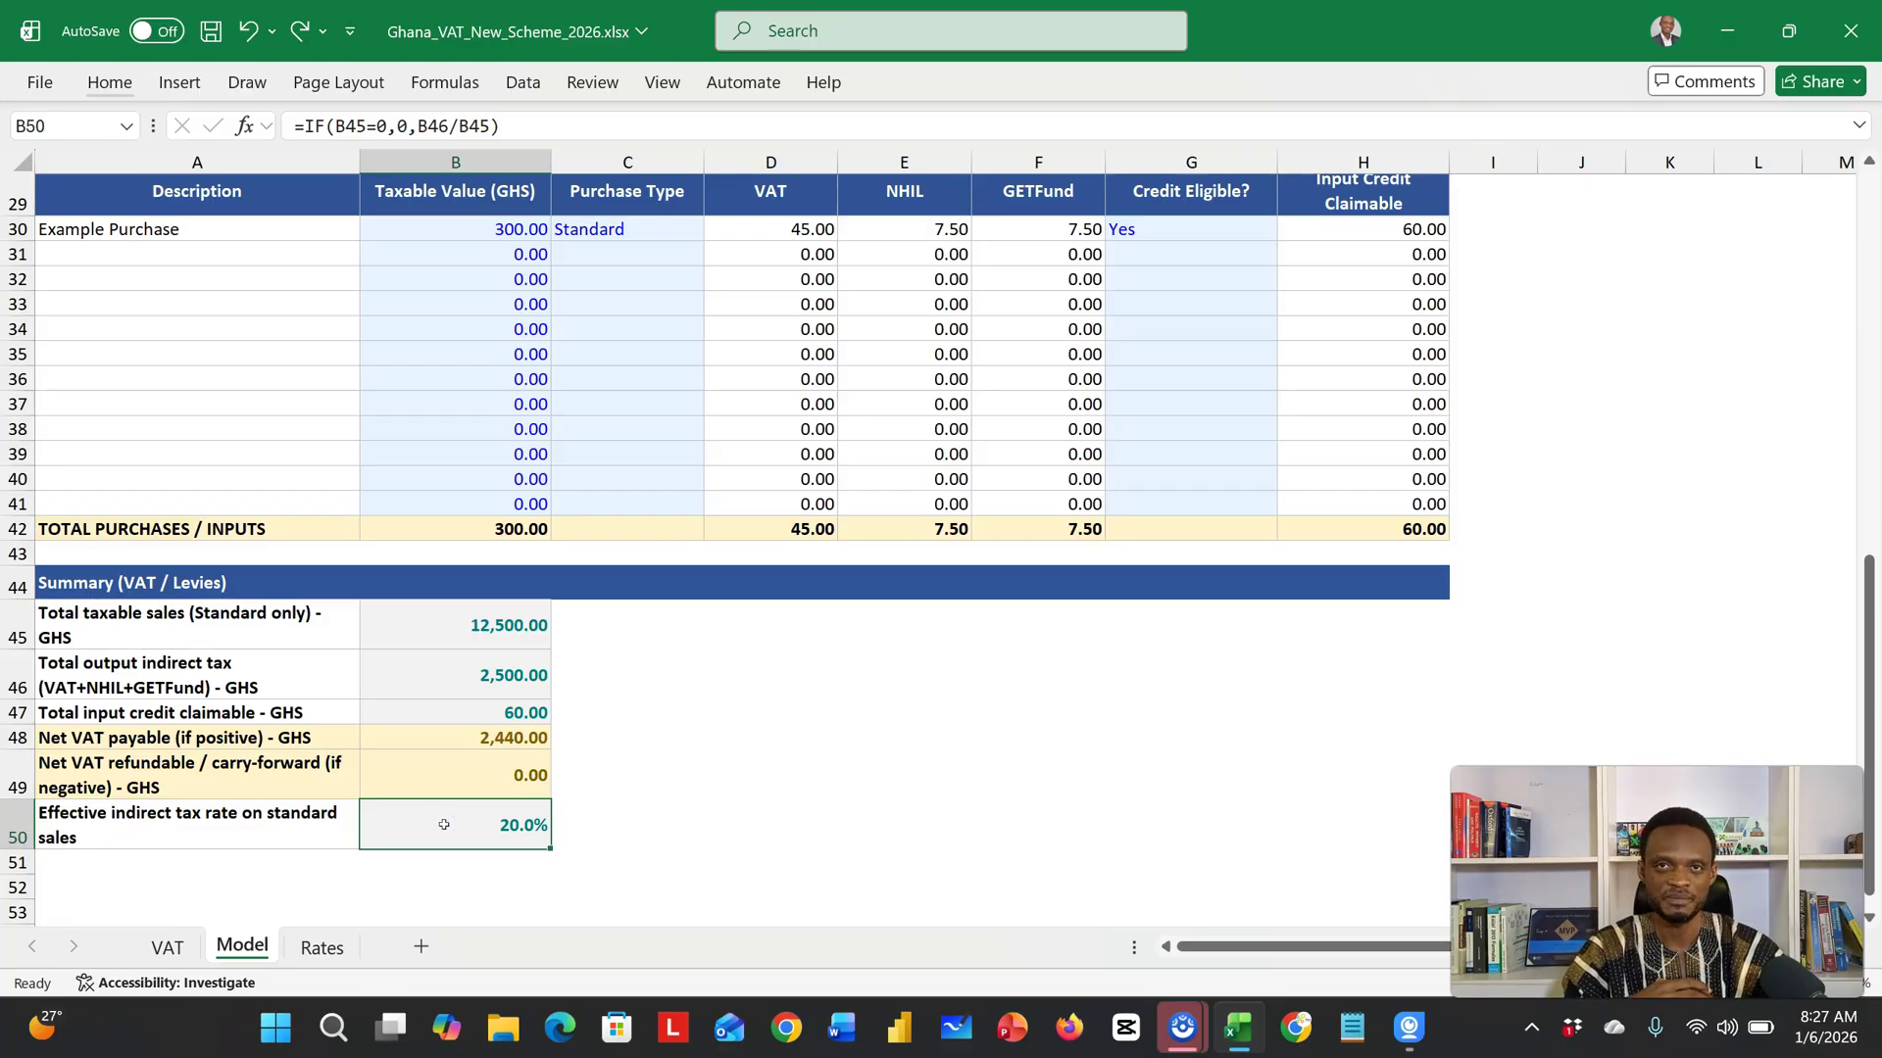
pyautogui.scroll(4, 444, 824)
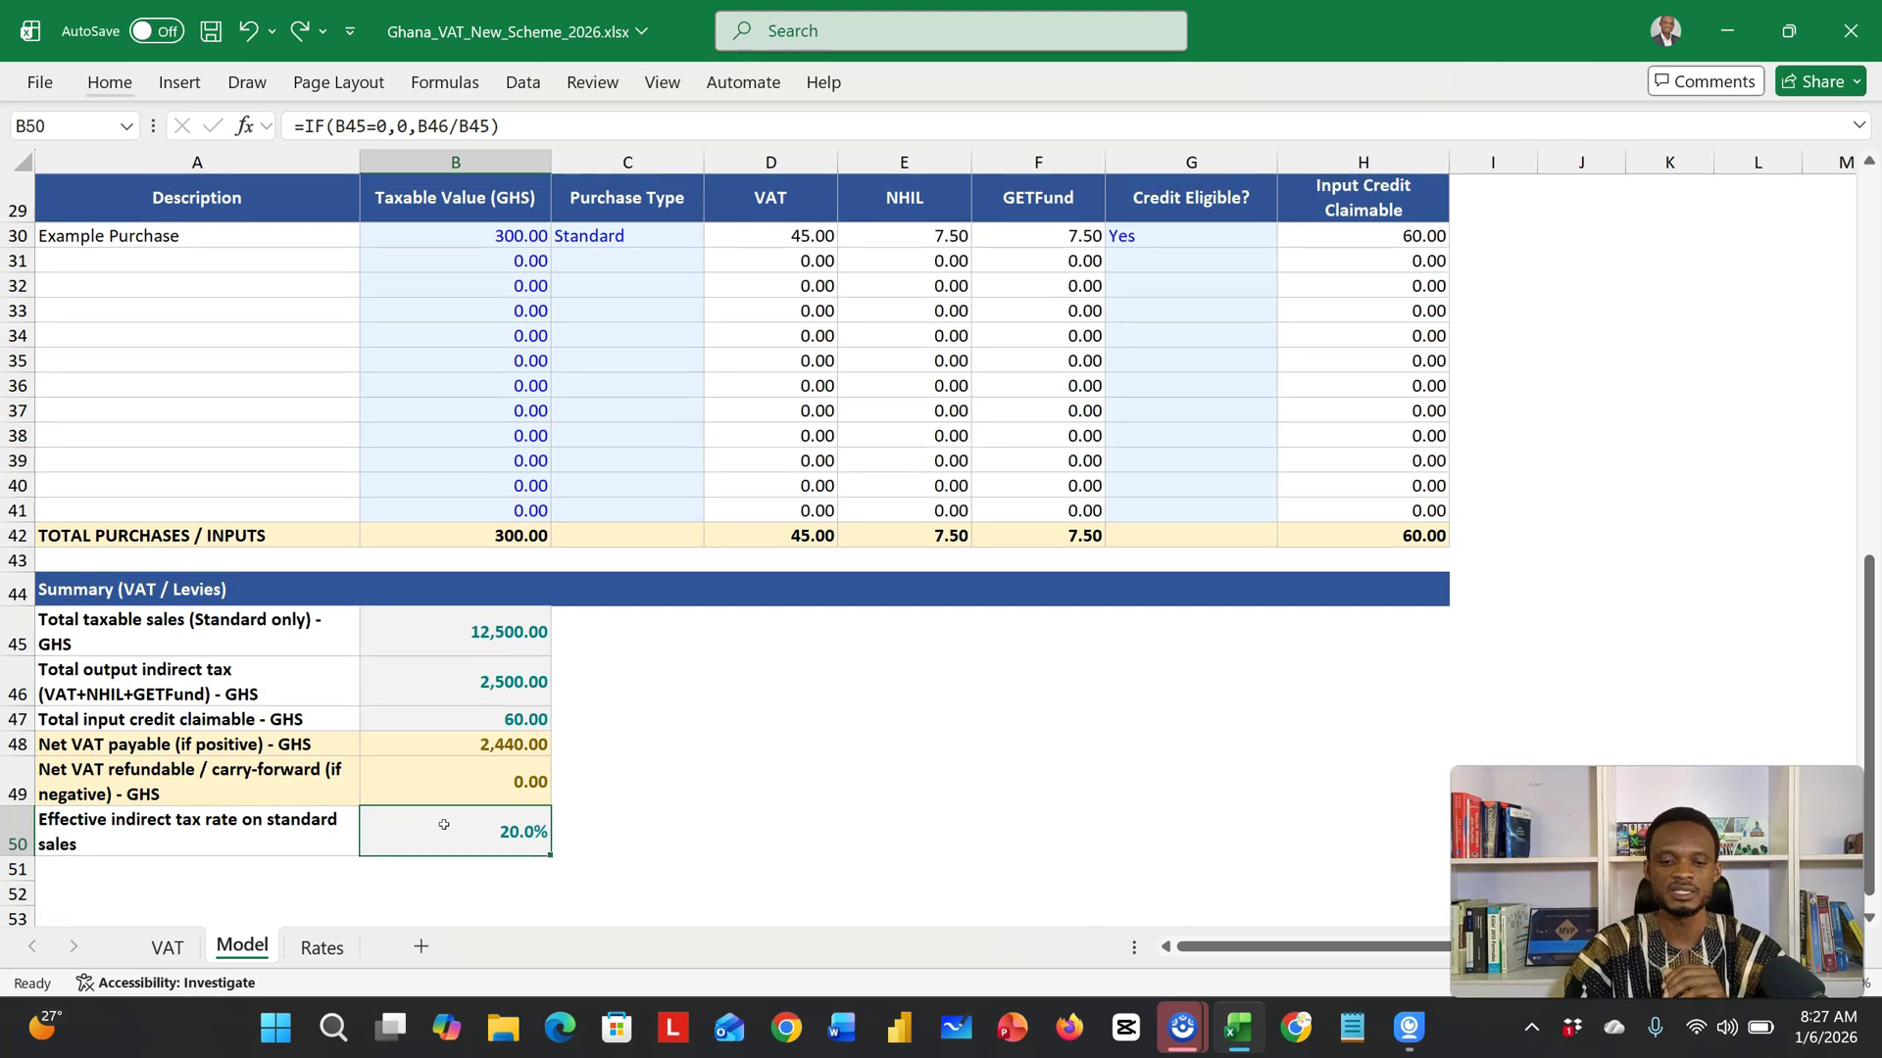